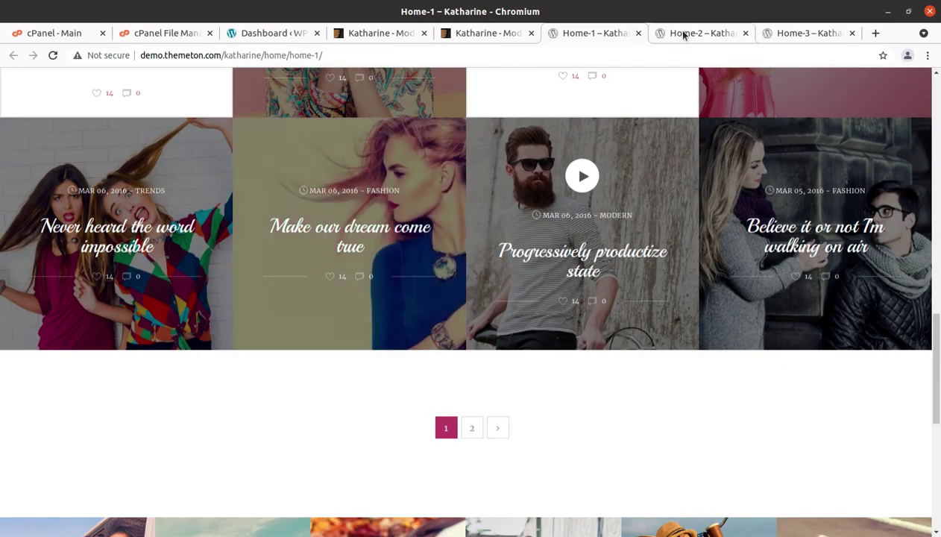
Review the Katharine Home-2 demo page, from its post slider down to the blog posts and sidebar categories
{"action": "left_click", "coordinate": [682, 33]}
{"action": "scroll", "coordinate": [375, 246], "scroll_direction": "down", "scroll_amount": 2}
{"action": "scroll", "coordinate": [376, 246], "scroll_direction": "up", "scroll_amount": 8}
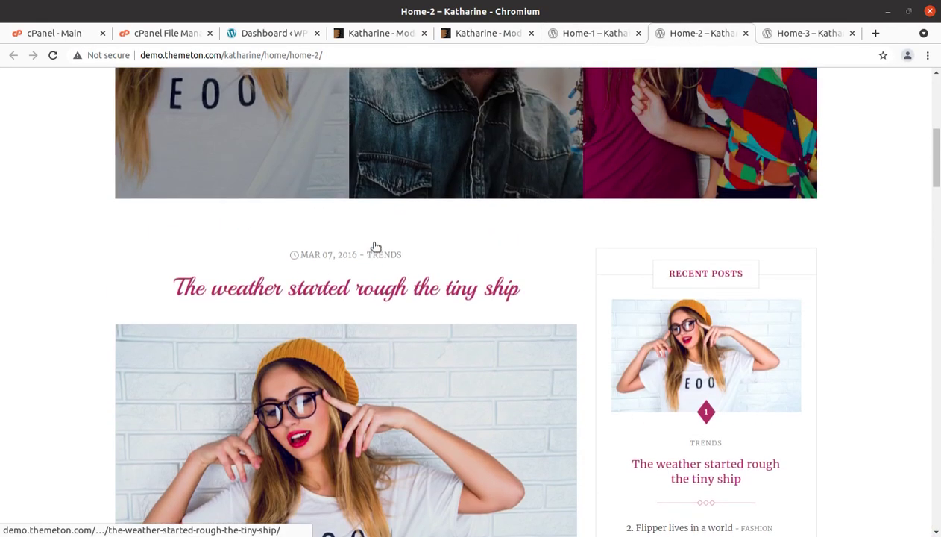
{"action": "scroll", "coordinate": [375, 248], "scroll_direction": "down", "scroll_amount": 10}
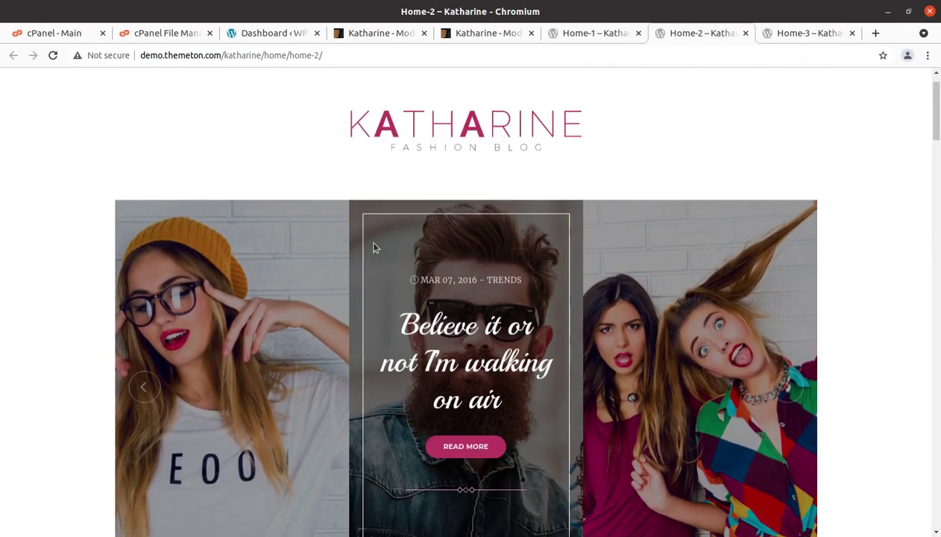
{"action": "scroll", "coordinate": [375, 248], "scroll_direction": "down", "scroll_amount": 10}
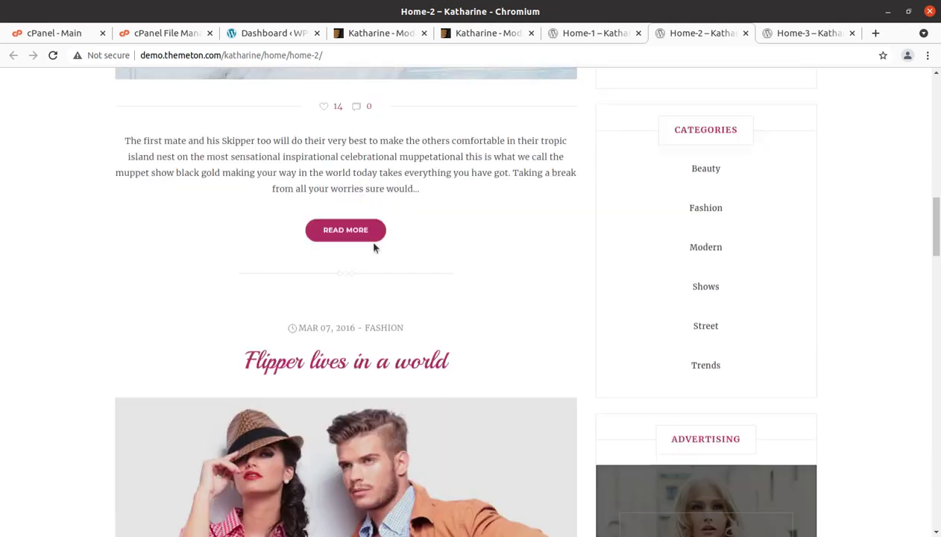
Look through the Katharine Home-3 demo page, from its header down to the alternating blog posts
{"action": "left_click", "coordinate": [796, 38]}
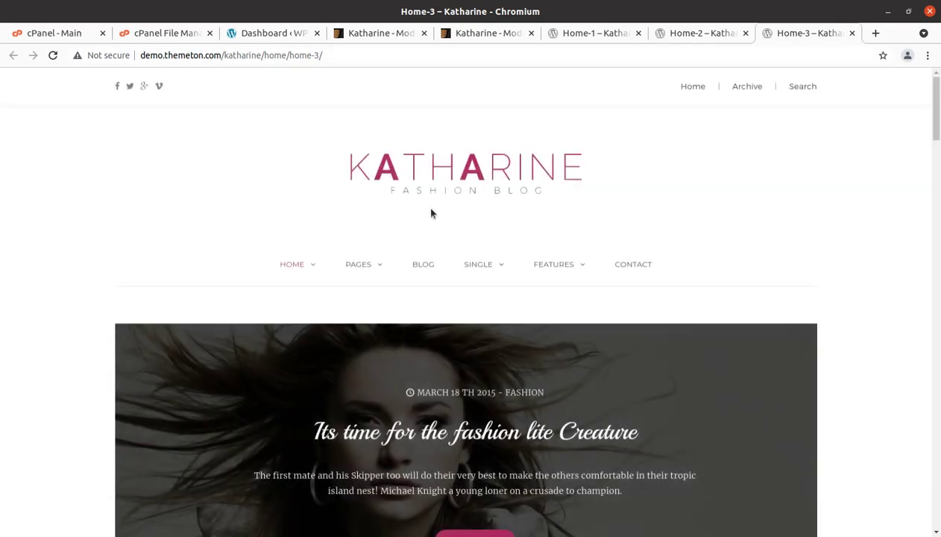
{"action": "scroll", "coordinate": [412, 218], "scroll_direction": "down", "scroll_amount": 5}
{"action": "scroll", "coordinate": [409, 218], "scroll_direction": "down", "scroll_amount": 6}
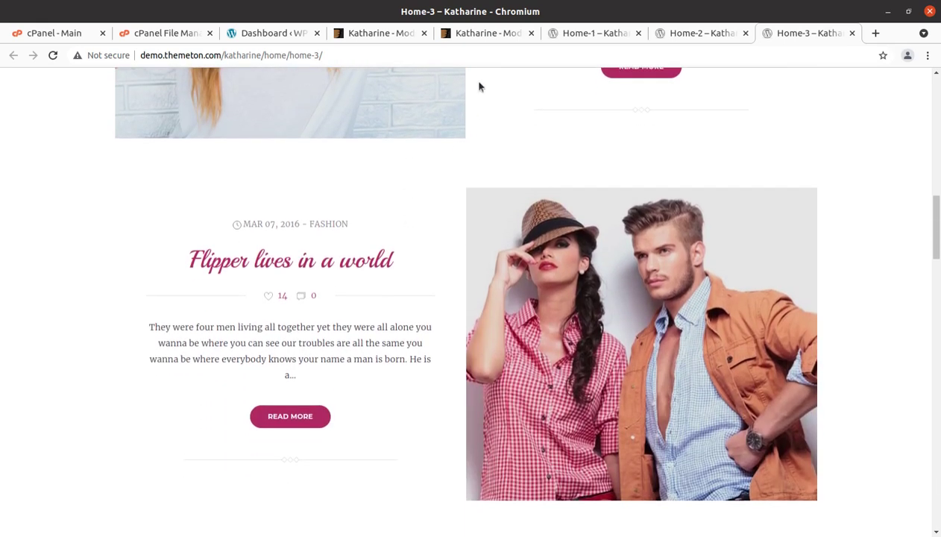
Examine the Katharine theme's ThemeForest preview, including the welcome banner and the gallery of fashion blog demos
{"action": "left_click", "coordinate": [466, 36]}
{"action": "scroll", "coordinate": [300, 293], "scroll_direction": "up", "scroll_amount": 2}
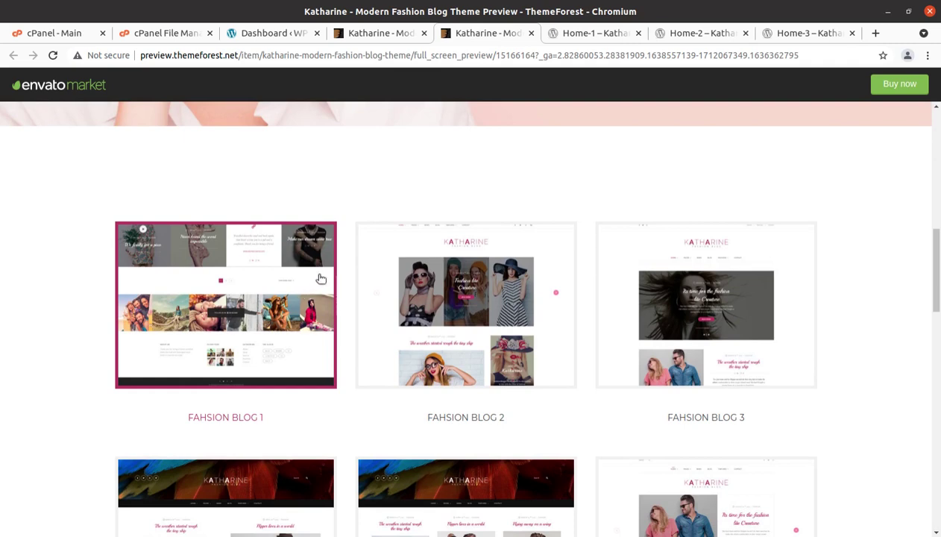
{"action": "scroll", "coordinate": [320, 277], "scroll_direction": "up", "scroll_amount": 7}
{"action": "scroll", "coordinate": [319, 278], "scroll_direction": "up", "scroll_amount": 3}
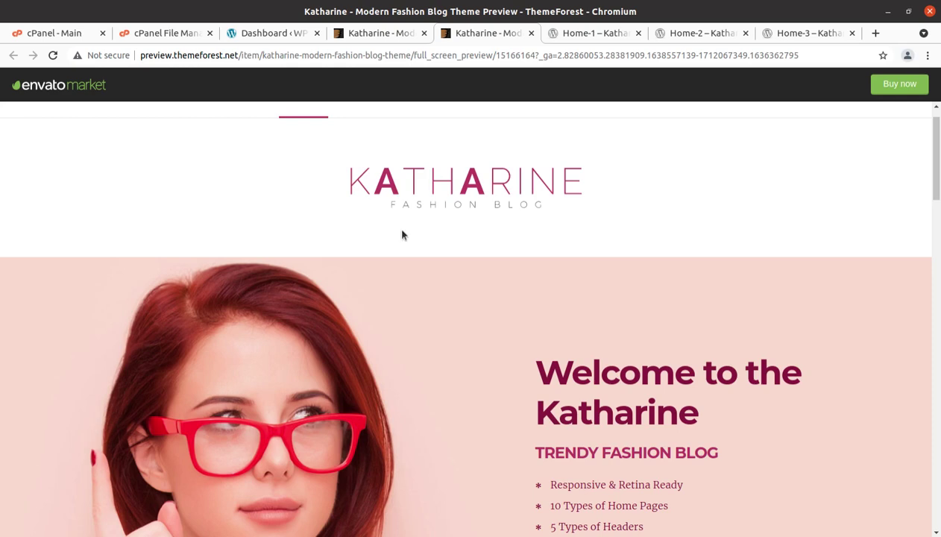
{"action": "scroll", "coordinate": [350, 279], "scroll_direction": "down", "scroll_amount": 3}
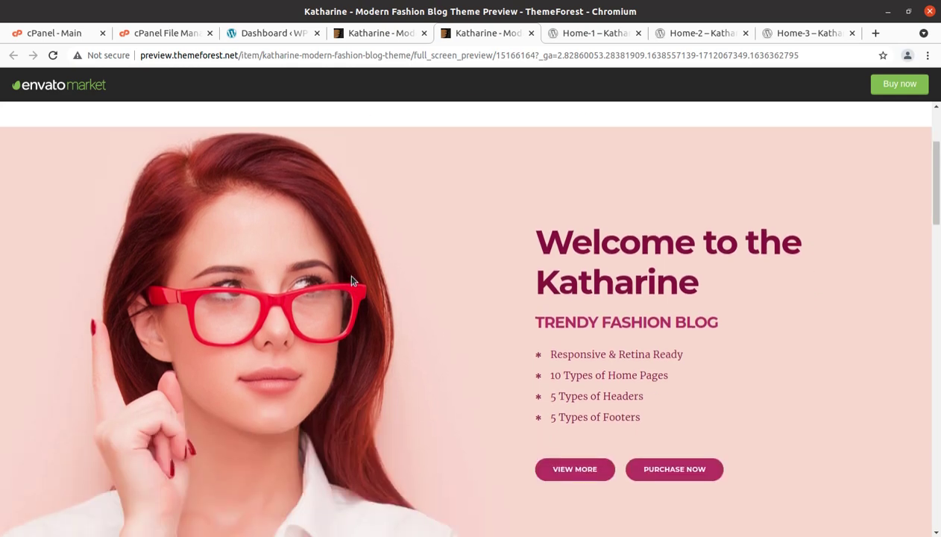
{"action": "scroll", "coordinate": [352, 280], "scroll_direction": "down", "scroll_amount": 10}
{"action": "scroll", "coordinate": [352, 281], "scroll_direction": "down", "scroll_amount": 3}
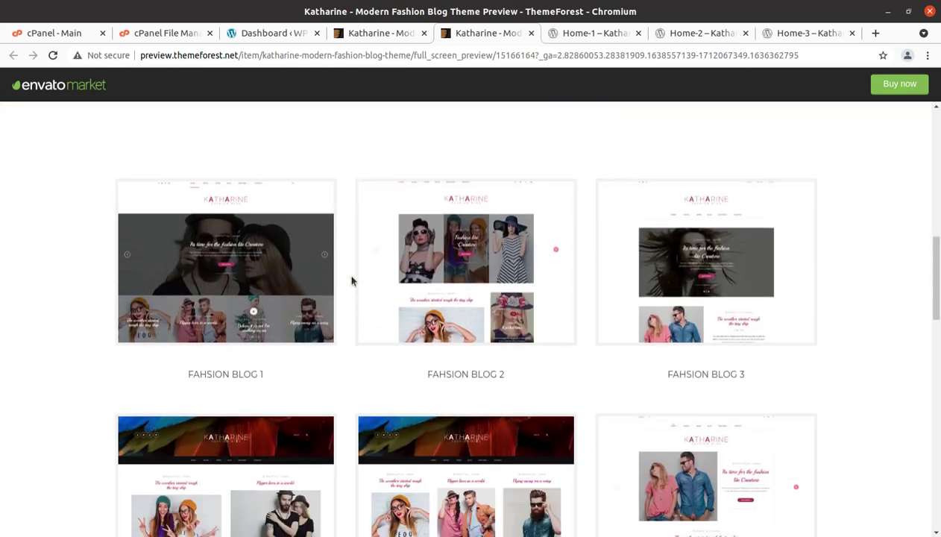
Check the author status, publication date and last update on the Katharine theme's ThemeForest item page
{"action": "left_click", "coordinate": [387, 35]}
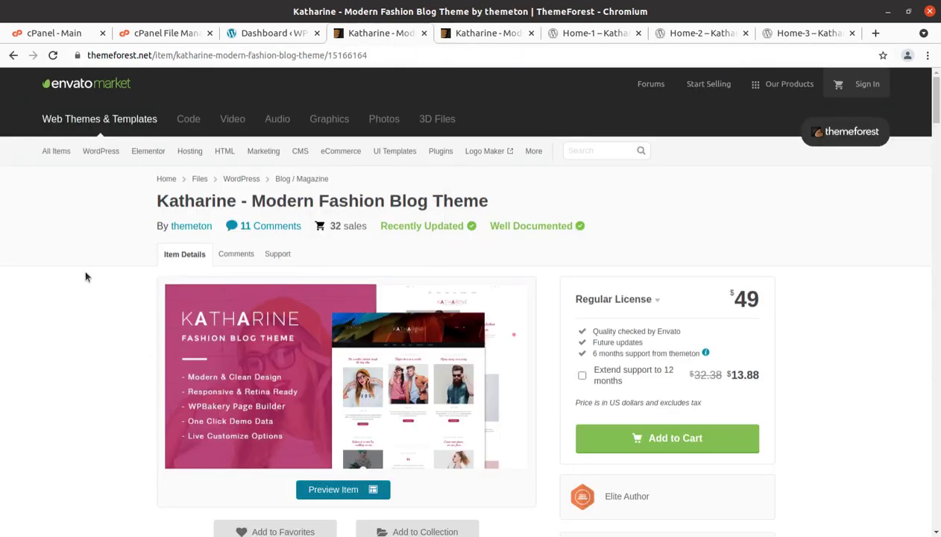
{"action": "scroll", "coordinate": [731, 332], "scroll_direction": "down", "scroll_amount": 4}
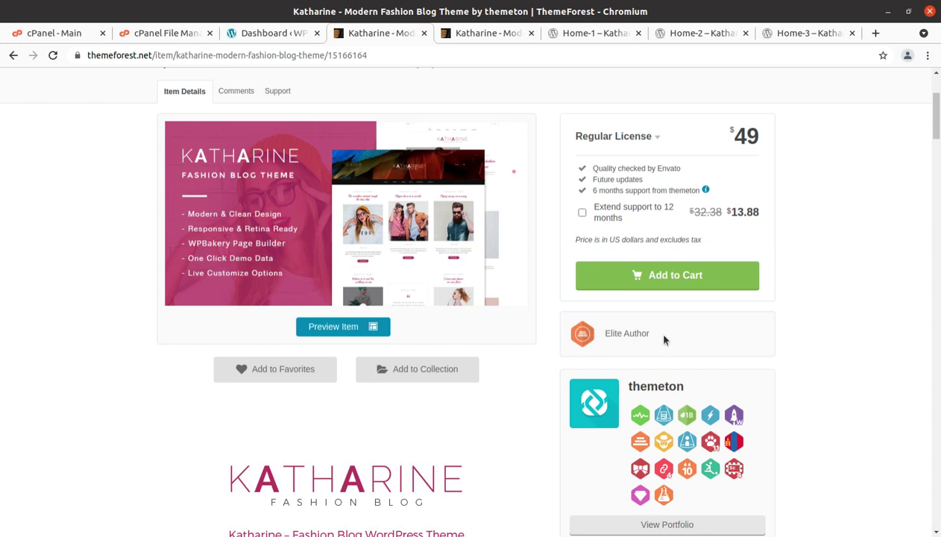
{"action": "left_click_drag", "start_coordinate": [653, 331], "coordinate": [597, 332]}
{"action": "scroll", "coordinate": [710, 350], "scroll_direction": "down", "scroll_amount": 5}
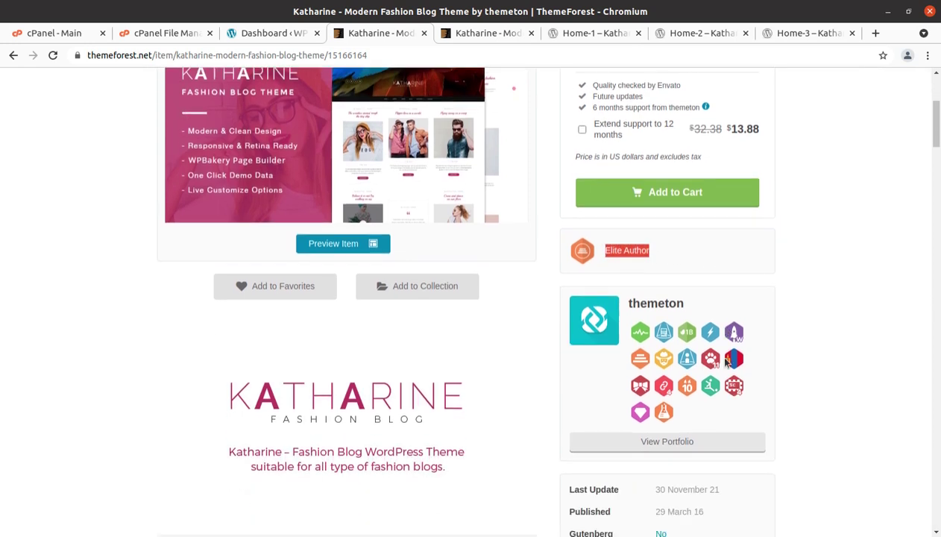
{"action": "left_click", "coordinate": [699, 334]}
{"action": "left_click_drag", "start_coordinate": [702, 334], "coordinate": [653, 337]}
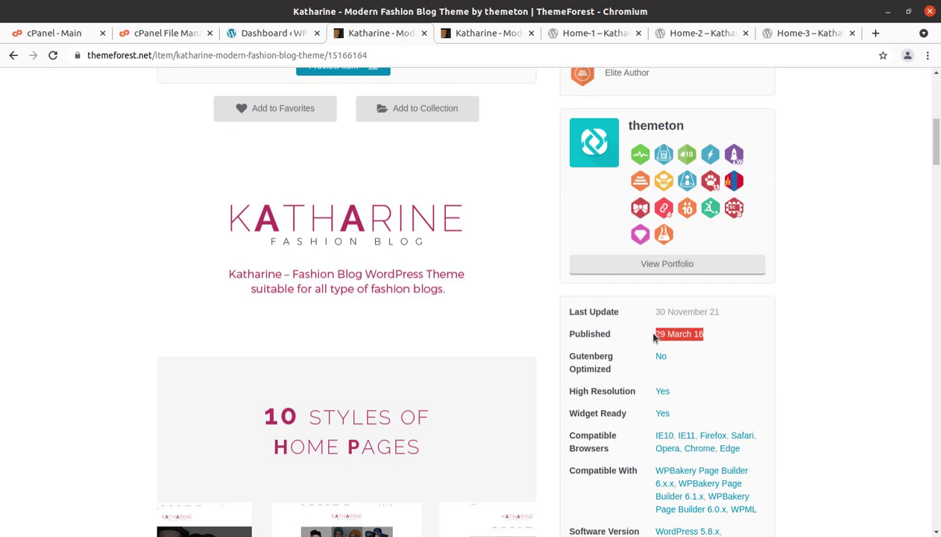
{"action": "left_click_drag", "start_coordinate": [720, 312], "coordinate": [653, 315]}
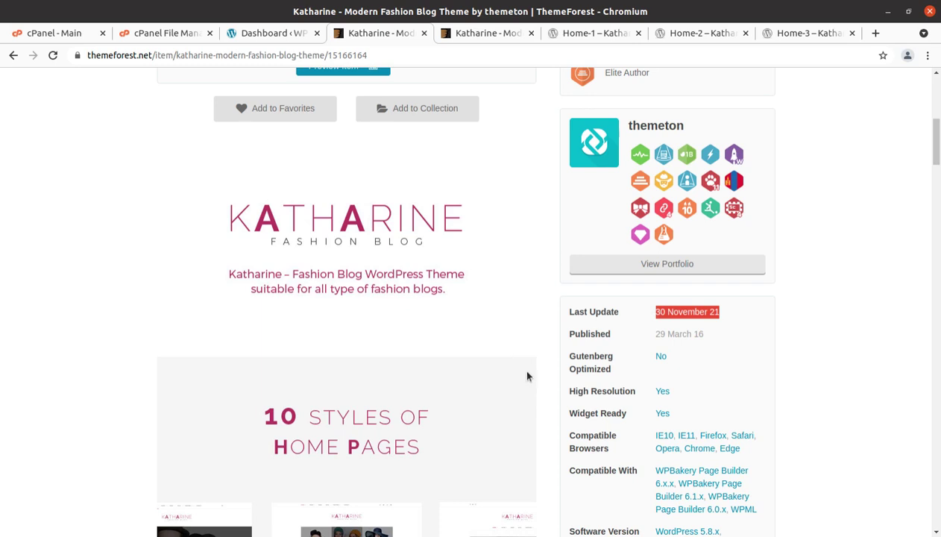
Read through the item description's home page styles, compatibility details and list of other theme features
{"action": "scroll", "coordinate": [527, 377], "scroll_direction": "down", "scroll_amount": 3}
{"action": "scroll", "coordinate": [527, 377], "scroll_direction": "up", "scroll_amount": 4}
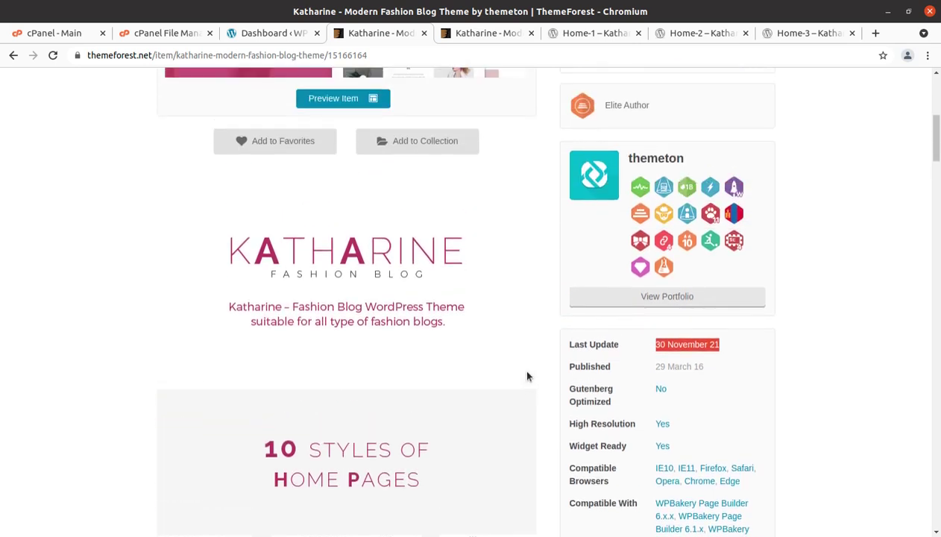
{"action": "scroll", "coordinate": [527, 377], "scroll_direction": "down", "scroll_amount": 3}
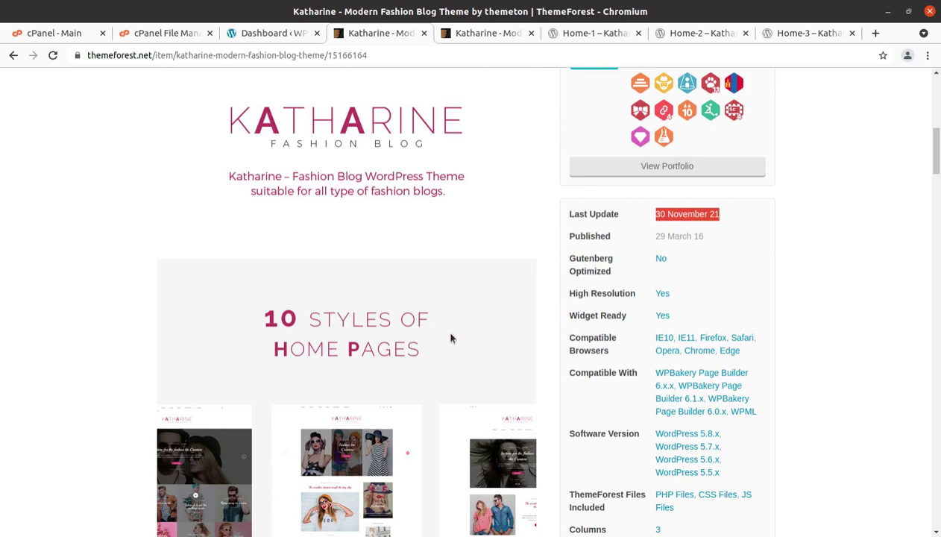
{"action": "scroll", "coordinate": [450, 338], "scroll_direction": "down", "scroll_amount": 3}
{"action": "scroll", "coordinate": [449, 338], "scroll_direction": "down", "scroll_amount": 15}
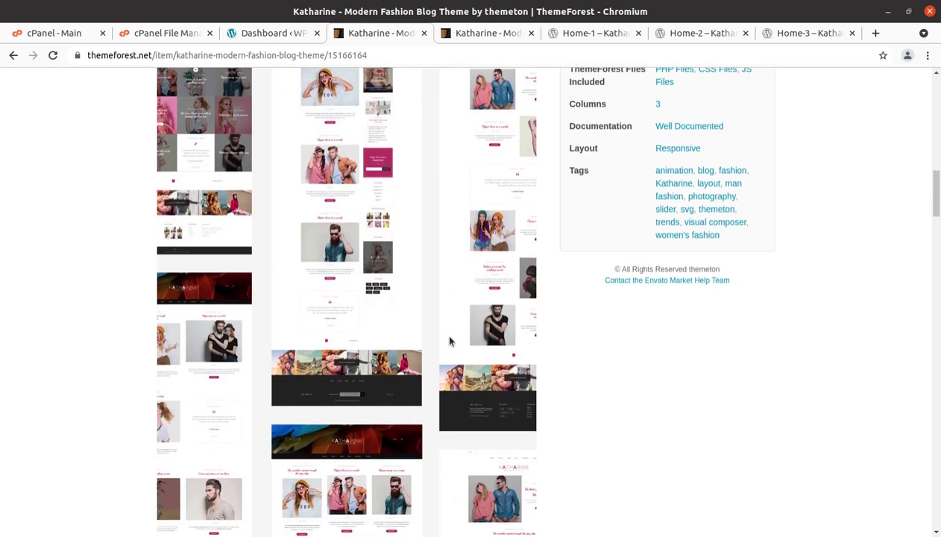
{"action": "scroll", "coordinate": [450, 347], "scroll_direction": "down", "scroll_amount": 15}
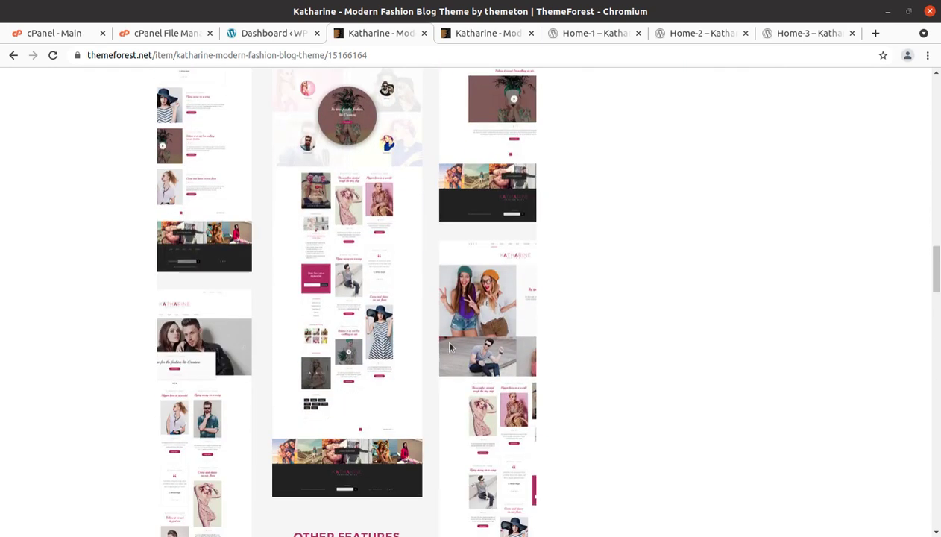
{"action": "scroll", "coordinate": [449, 347], "scroll_direction": "down", "scroll_amount": 9}
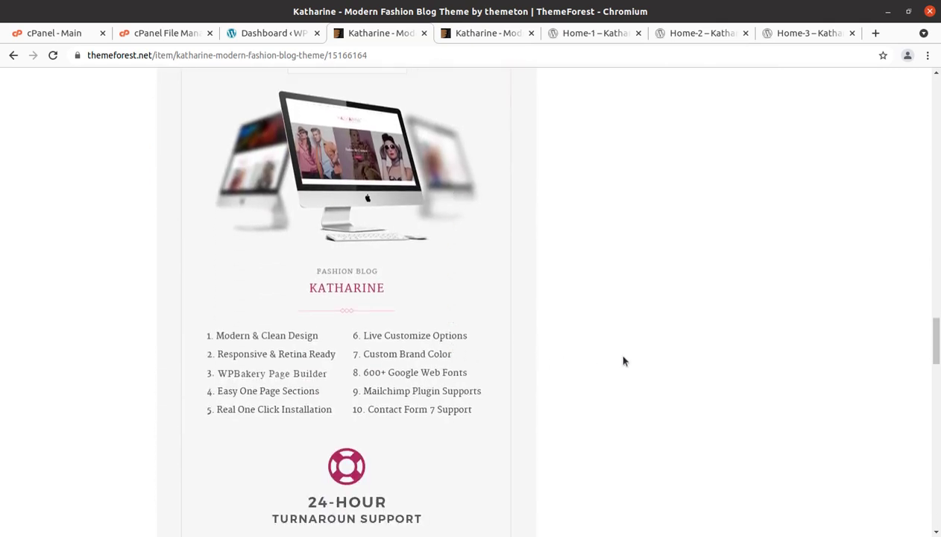
Compare the Home-1, Home-2 and Home-3 demo pages of the Katharine theme
{"action": "left_click", "coordinate": [591, 34]}
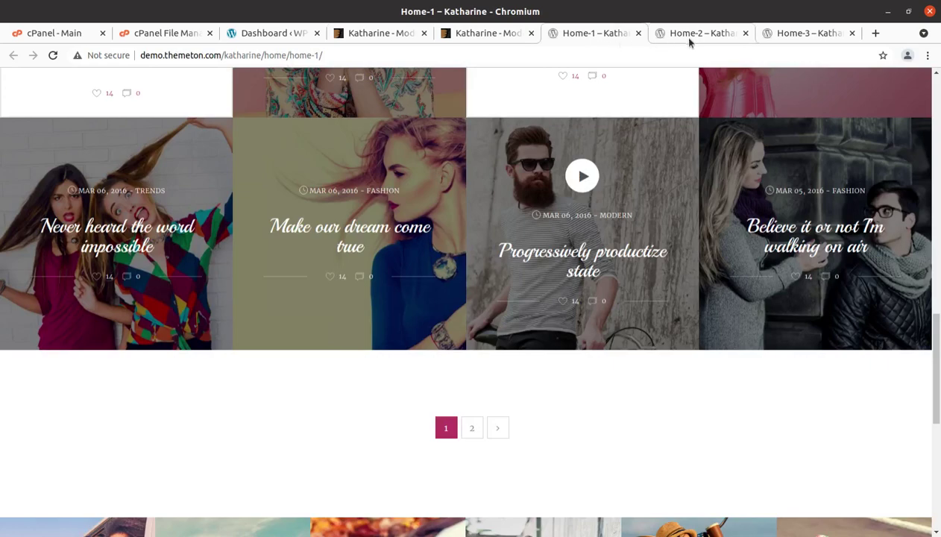
{"action": "left_click", "coordinate": [686, 38]}
{"action": "left_click", "coordinate": [596, 36]}
{"action": "left_click", "coordinate": [683, 35]}
{"action": "left_click", "coordinate": [762, 35]}
{"action": "left_click", "coordinate": [689, 33]}
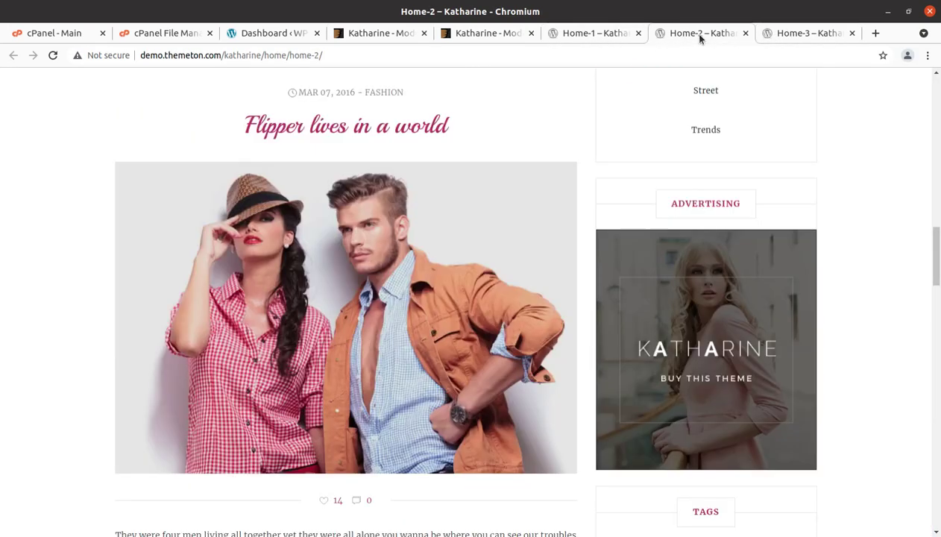
Examine the Home-1 demo page from its post grid up to the featured slider and header navigation
{"action": "left_click", "coordinate": [611, 38]}
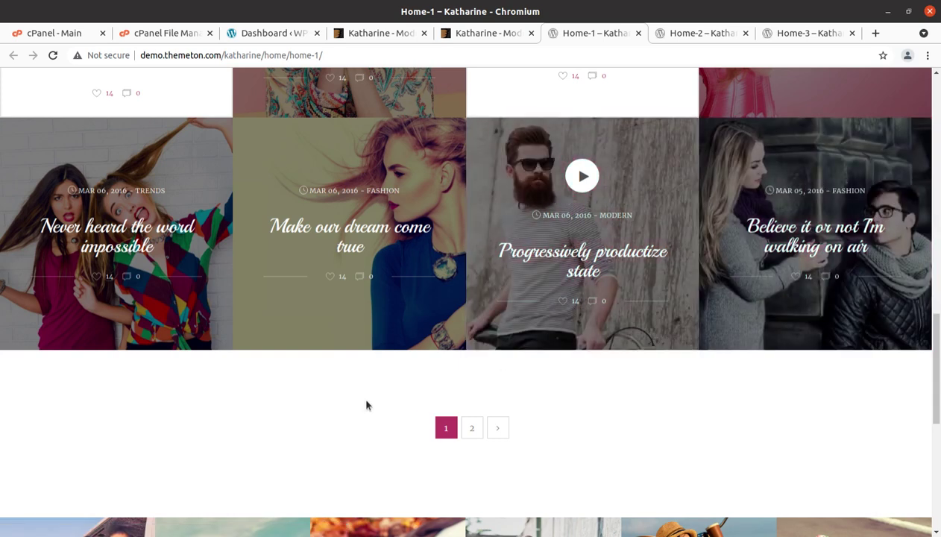
{"action": "scroll", "coordinate": [323, 448], "scroll_direction": "up", "scroll_amount": 3}
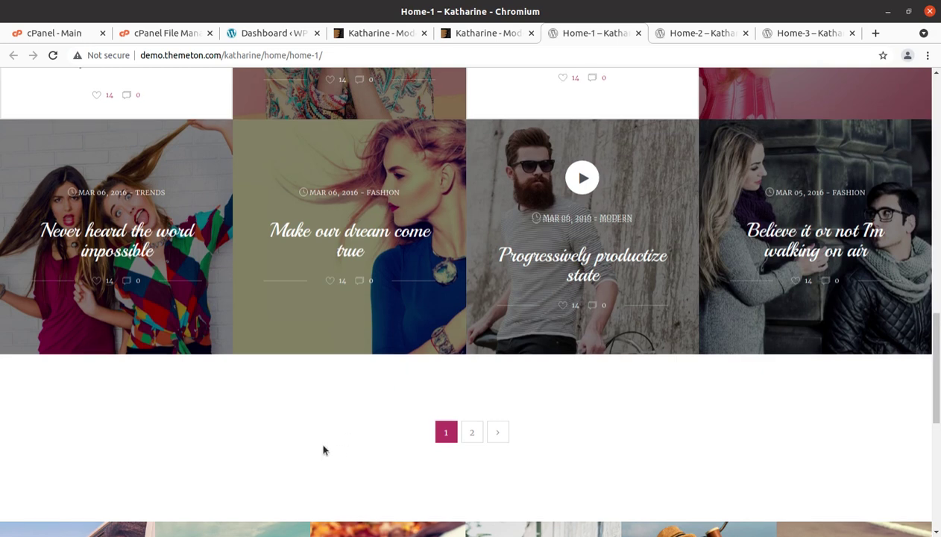
{"action": "scroll", "coordinate": [323, 448], "scroll_direction": "up", "scroll_amount": 6}
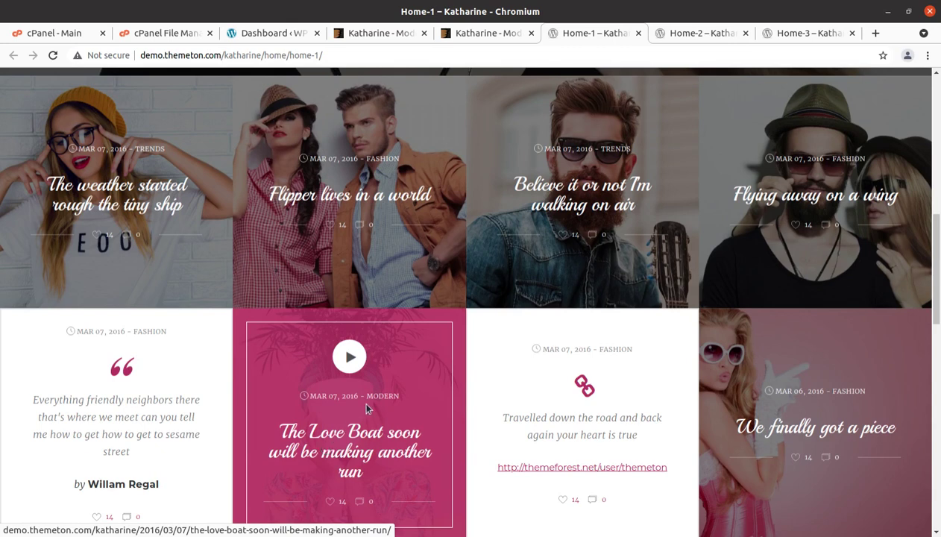
{"action": "scroll", "coordinate": [454, 414], "scroll_direction": "up", "scroll_amount": 1}
{"action": "scroll", "coordinate": [454, 413], "scroll_direction": "up", "scroll_amount": 4}
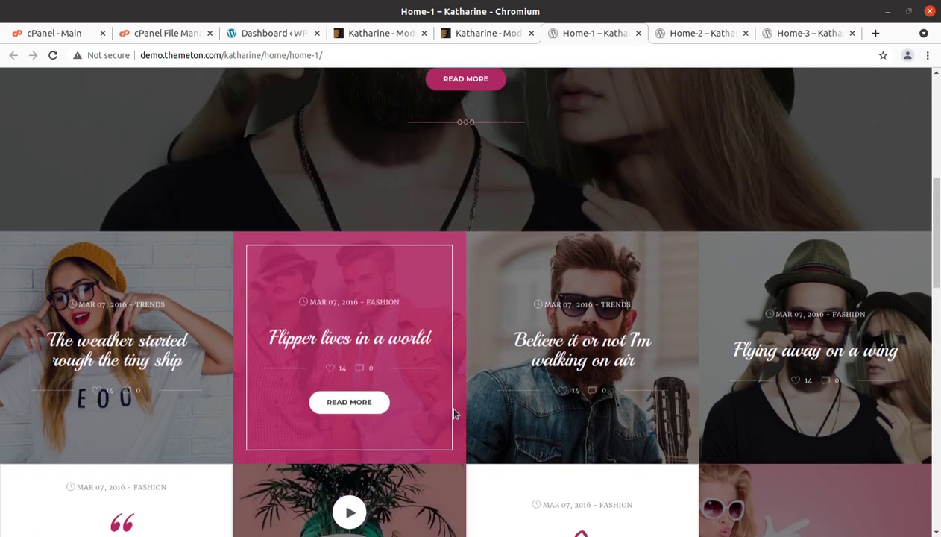
{"action": "scroll", "coordinate": [454, 413], "scroll_direction": "up", "scroll_amount": 2}
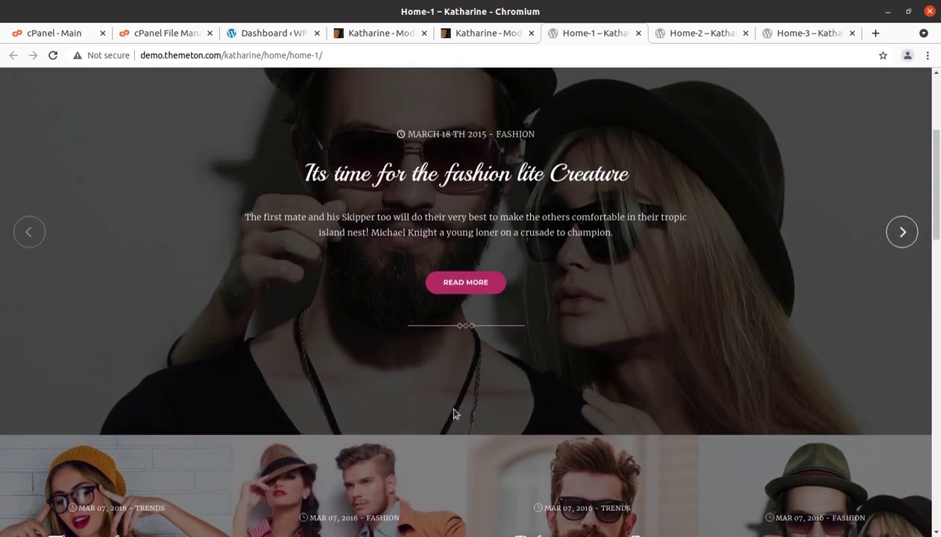
{"action": "scroll", "coordinate": [454, 413], "scroll_direction": "up", "scroll_amount": 3}
{"action": "scroll", "coordinate": [403, 387], "scroll_direction": "up", "scroll_amount": 2}
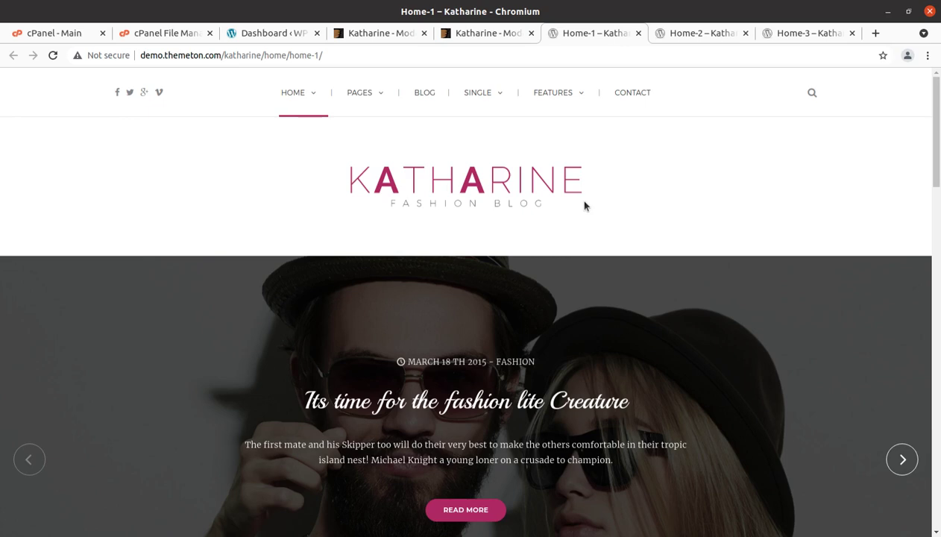
Review the Home-1 demo page from the slider down through the post grid and Instagram strip to the footer
{"action": "scroll", "coordinate": [373, 365], "scroll_direction": "down", "scroll_amount": 5}
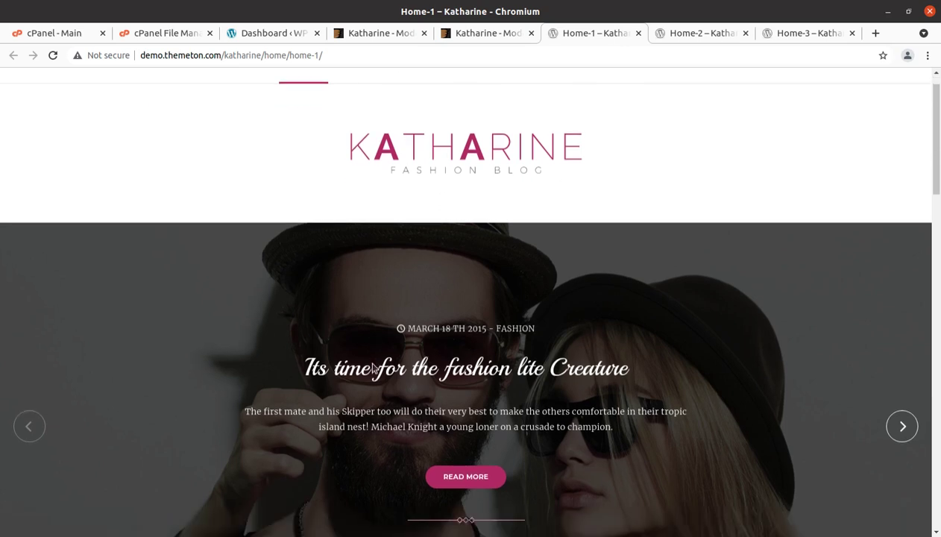
{"action": "scroll", "coordinate": [373, 366], "scroll_direction": "down", "scroll_amount": 2}
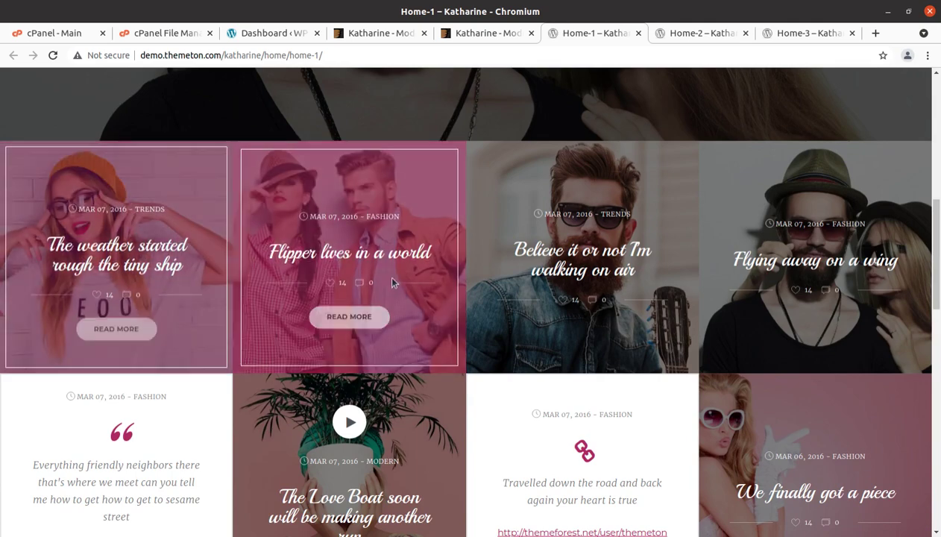
{"action": "scroll", "coordinate": [788, 291], "scroll_direction": "down", "scroll_amount": 2}
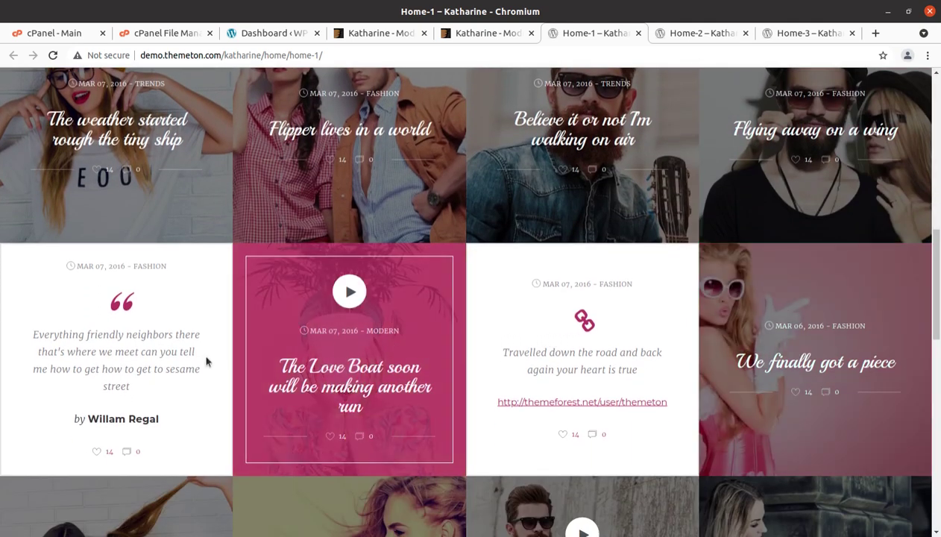
{"action": "scroll", "coordinate": [198, 356], "scroll_direction": "down", "scroll_amount": 4}
{"action": "scroll", "coordinate": [200, 362], "scroll_direction": "down", "scroll_amount": 4}
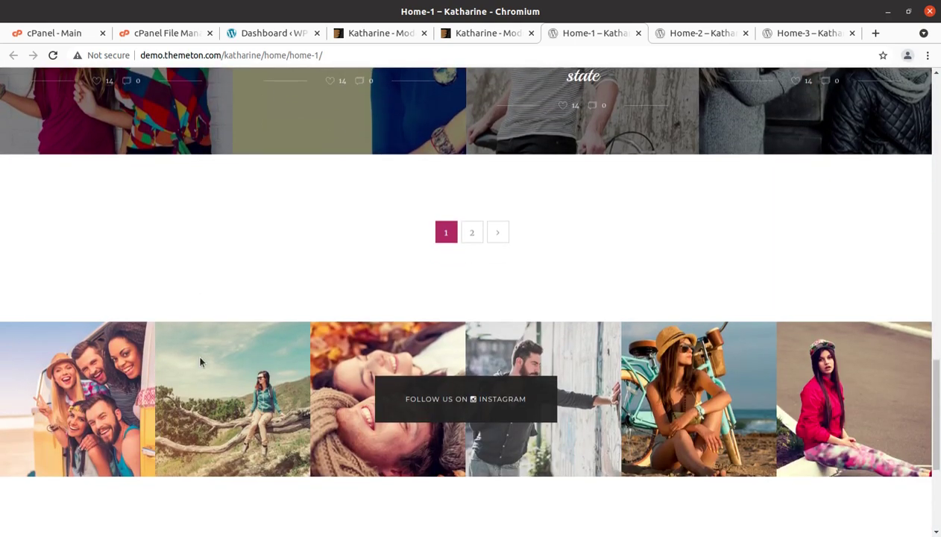
{"action": "scroll", "coordinate": [200, 363], "scroll_direction": "down", "scroll_amount": 4}
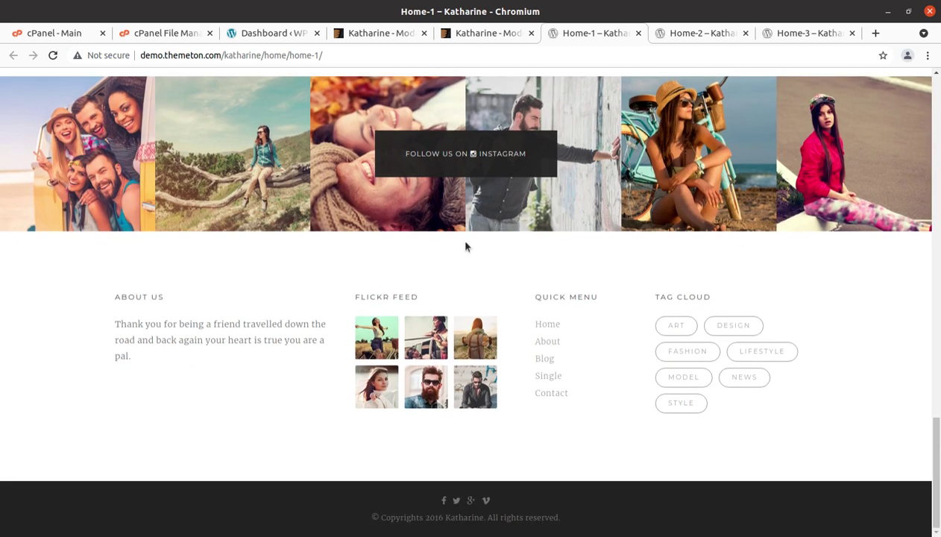
Check the installed WordPress version in the At a Glance section of the site's admin dashboard
{"action": "left_click", "coordinate": [271, 34]}
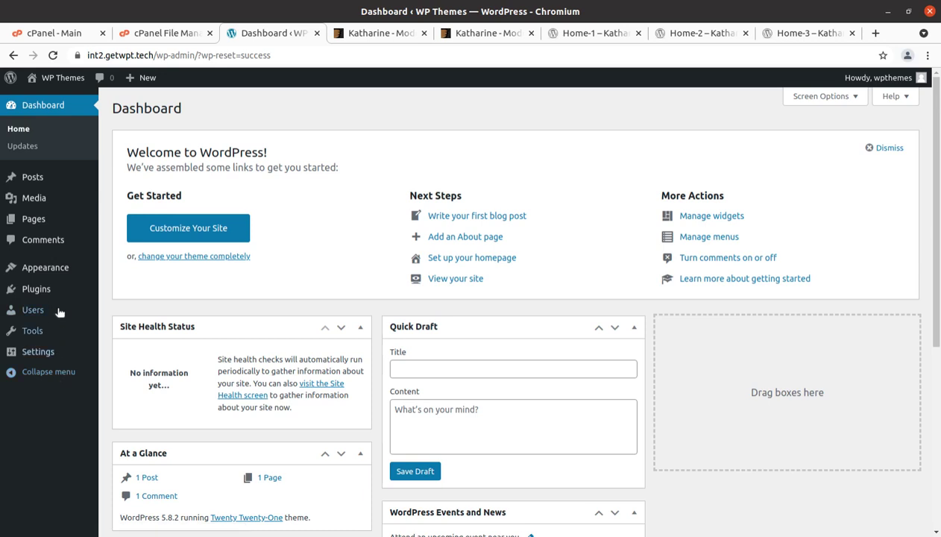
{"action": "scroll", "coordinate": [115, 324], "scroll_direction": "down", "scroll_amount": 3}
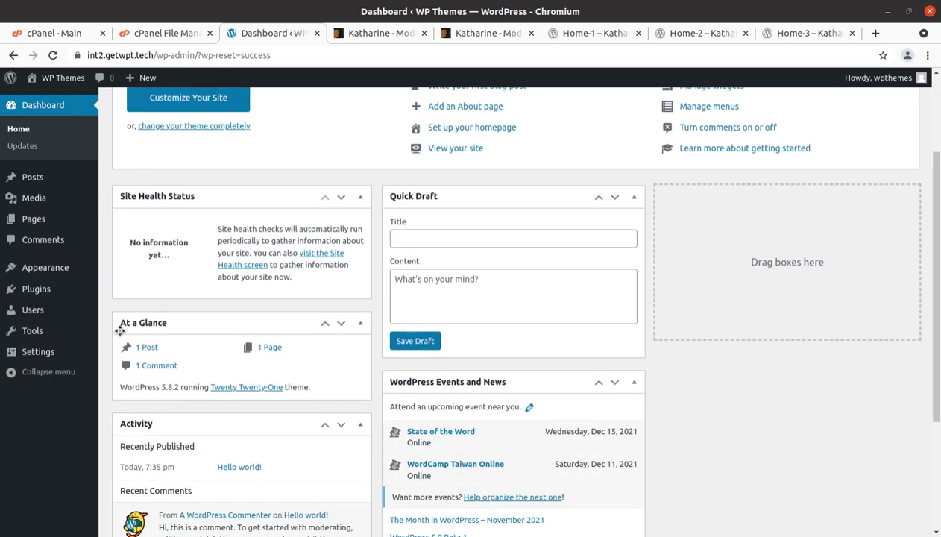
{"action": "left_click_drag", "start_coordinate": [156, 387], "coordinate": [178, 387]}
{"action": "left_click_drag", "start_coordinate": [308, 386], "coordinate": [156, 388]}
{"action": "scroll", "coordinate": [156, 389], "scroll_direction": "up", "scroll_amount": 3}
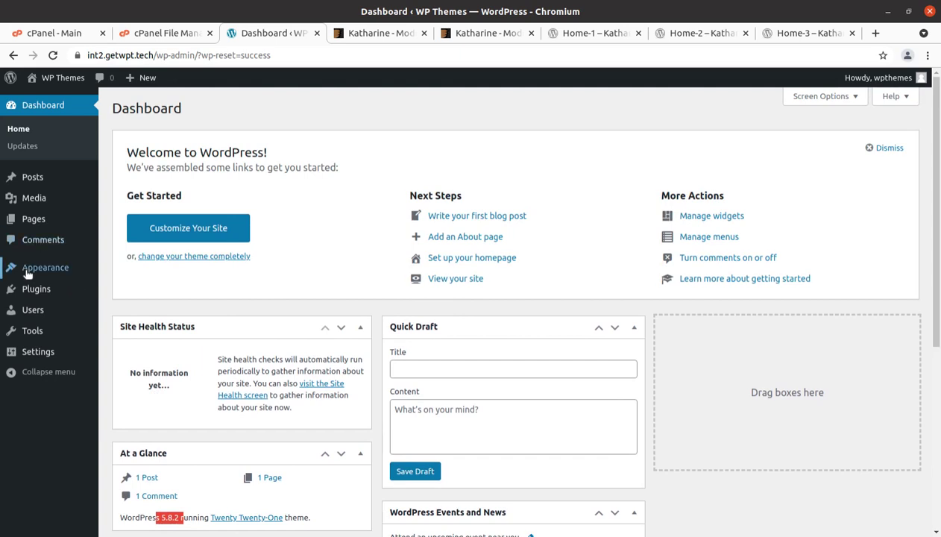
Open the theme upload form for installing a .zip theme in the WordPress admin
{"action": "mouse_move", "coordinate": [83, 264]}
{"action": "left_click", "coordinate": [117, 272]}
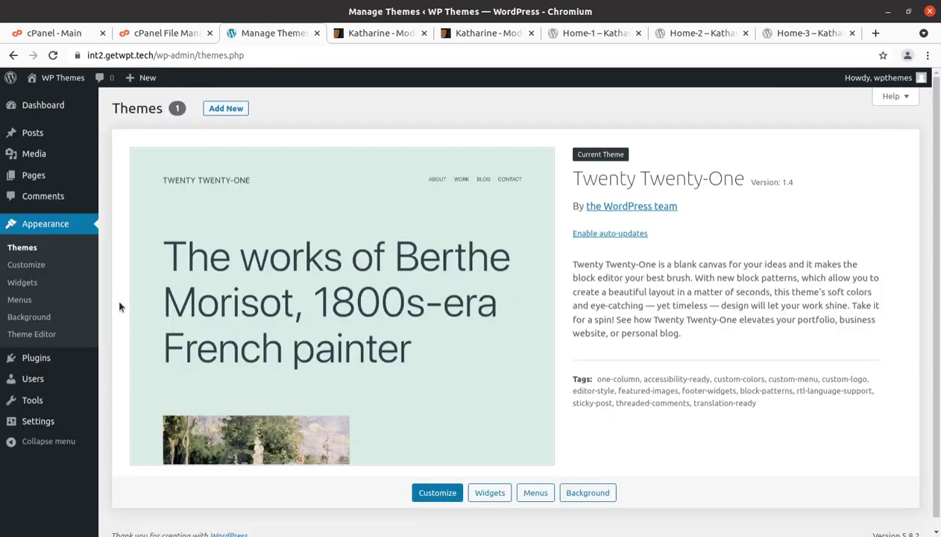
{"action": "left_click", "coordinate": [222, 112]}
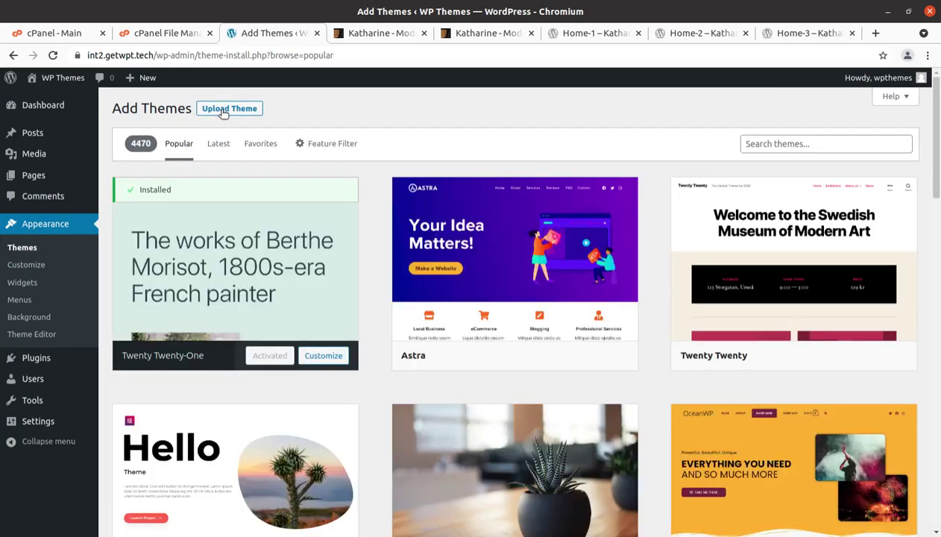
{"action": "left_click", "coordinate": [223, 109]}
{"action": "left_click", "coordinate": [422, 218]}
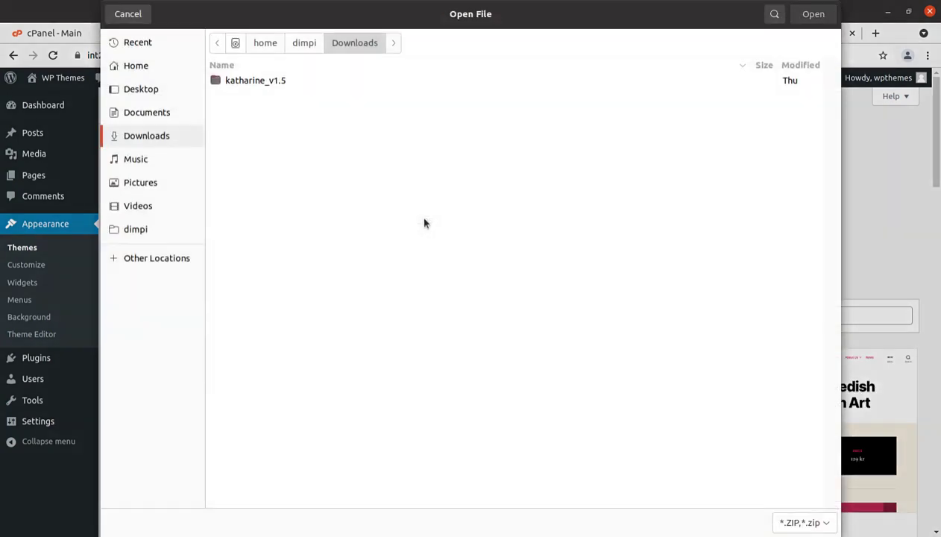
{"action": "double_click", "coordinate": [258, 82]}
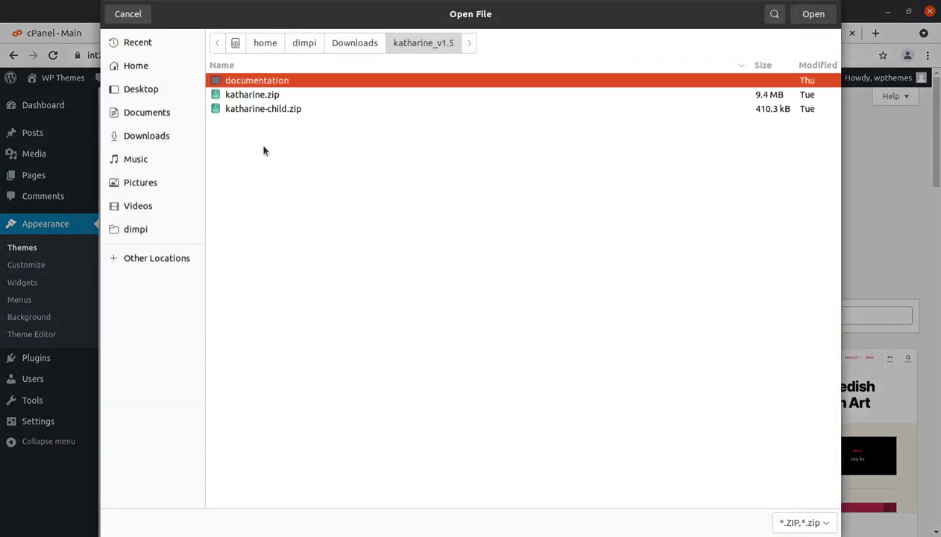
{"action": "left_click", "coordinate": [273, 97]}
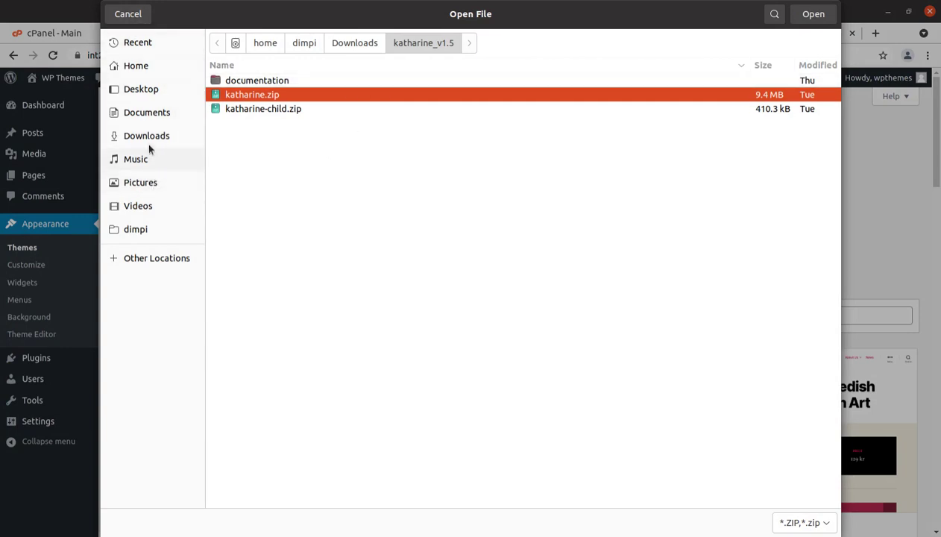
{"action": "left_click", "coordinate": [132, 15]}
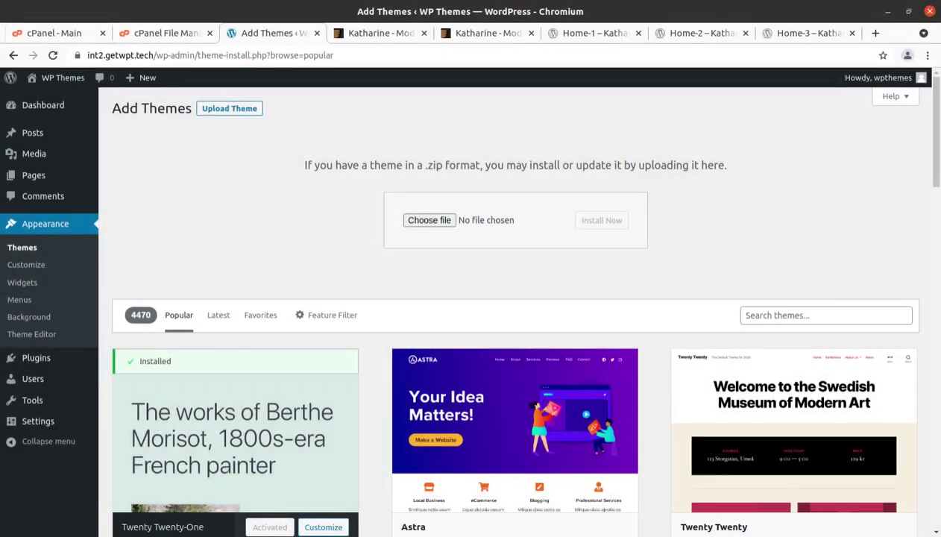
Switch to the desktop file manager and review the contents of the downloaded katharine_v1.5 folder, including the theme, child theme, changelog and documentation
{"action": "key", "text": "alt+Tab"}
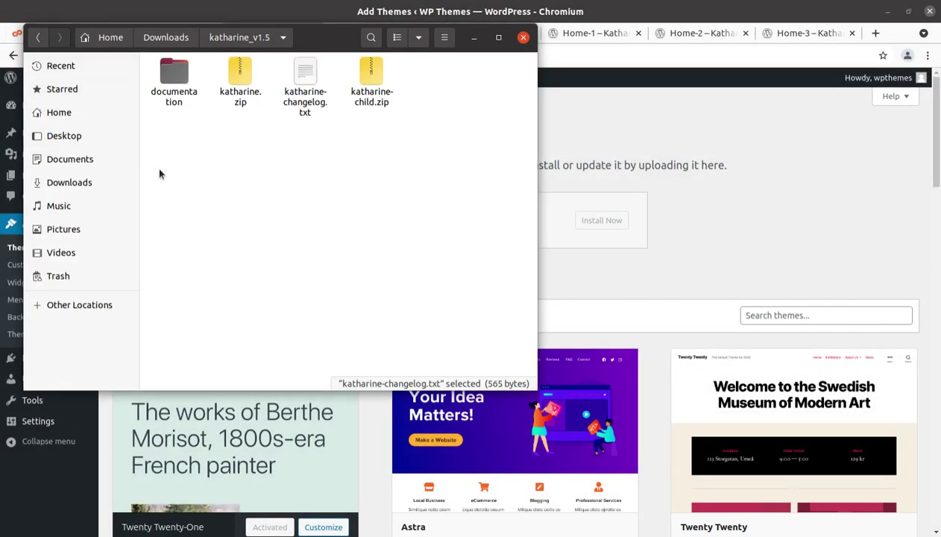
{"action": "left_click", "coordinate": [173, 78]}
{"action": "left_click", "coordinate": [237, 102]}
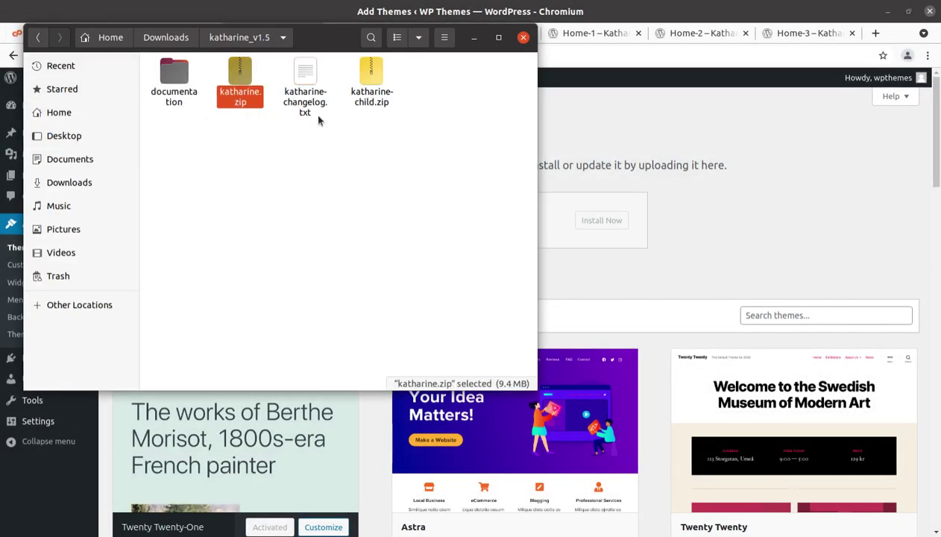
{"action": "left_click_drag", "start_coordinate": [396, 100], "coordinate": [328, 120]}
{"action": "left_click", "coordinate": [301, 105]}
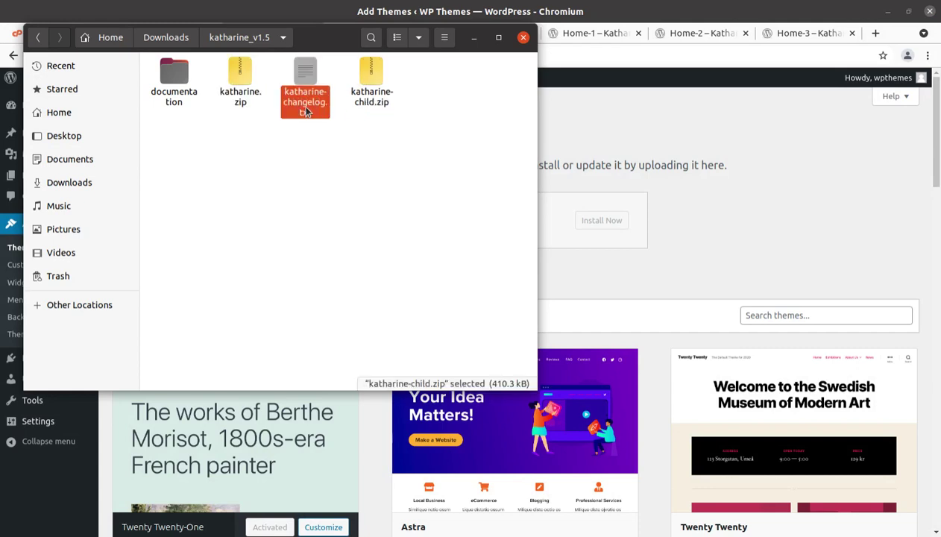
{"action": "left_click", "coordinate": [183, 155]}
{"action": "left_click_drag", "start_coordinate": [182, 155], "coordinate": [391, 73]}
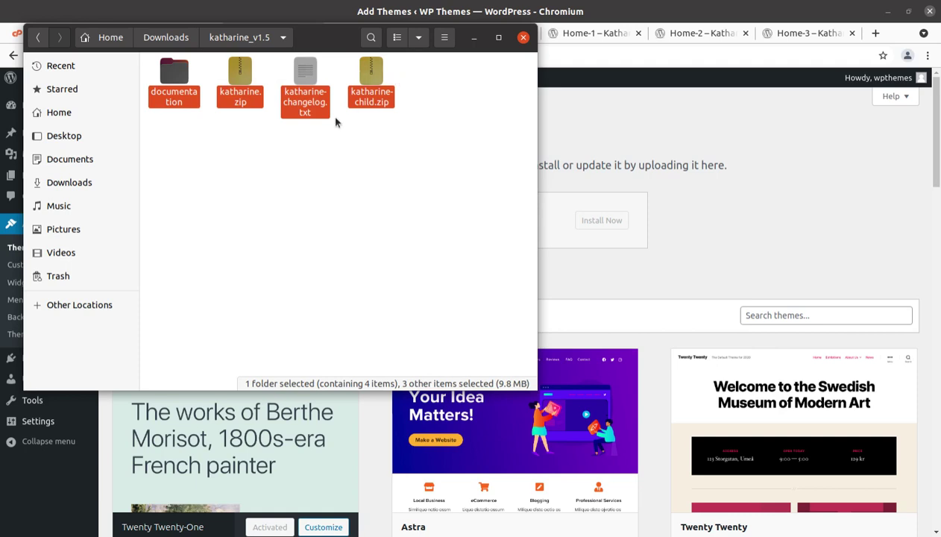
{"action": "left_click", "coordinate": [257, 112]}
{"action": "left_click", "coordinate": [250, 95]}
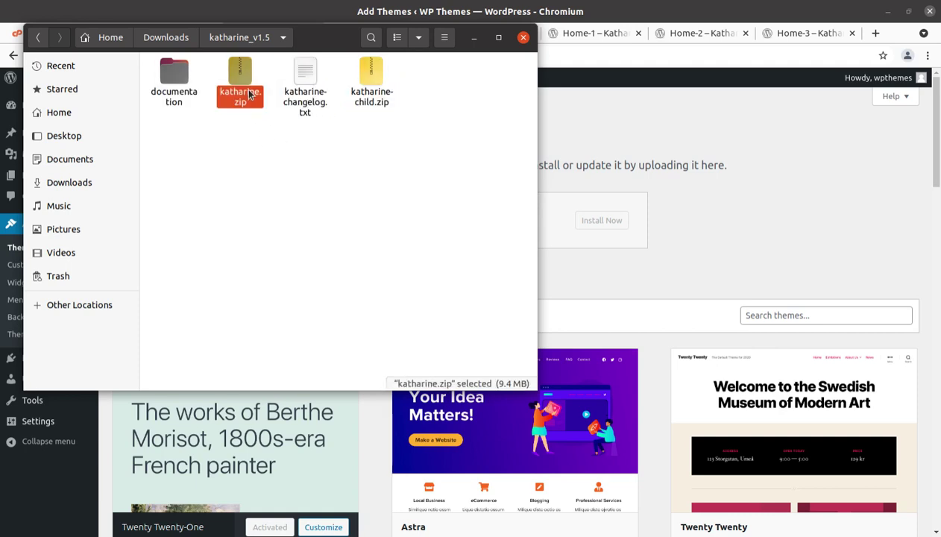
{"action": "left_click", "coordinate": [239, 127]}
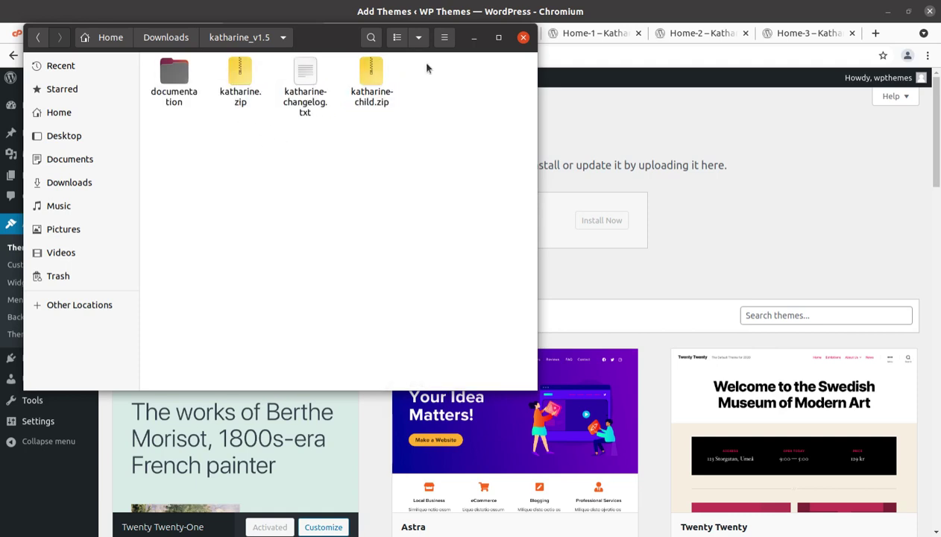
{"action": "left_click", "coordinate": [474, 38]}
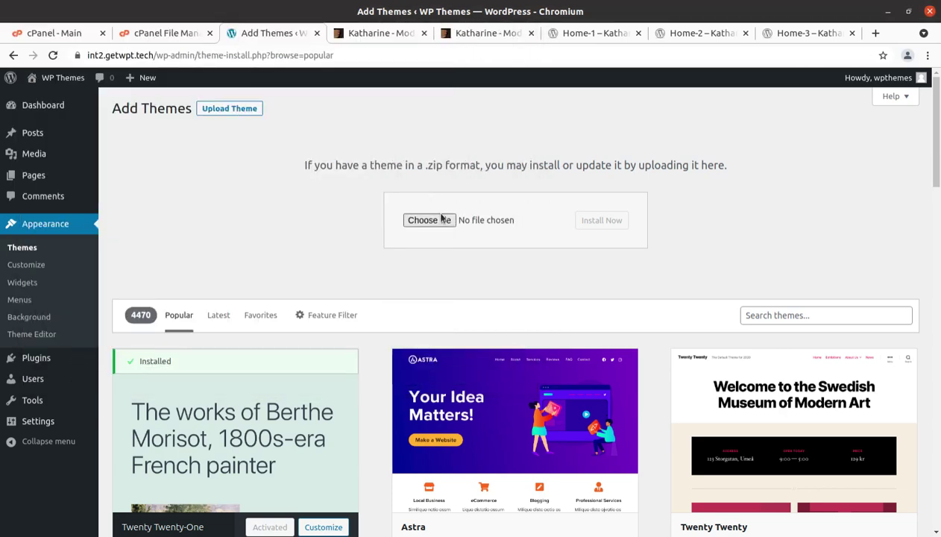
Switch to cPanel File Manager and upload katharine.zip from the katharine_v1.5 folder to the site's wp-content/themes directory
{"action": "left_click", "coordinate": [173, 33]}
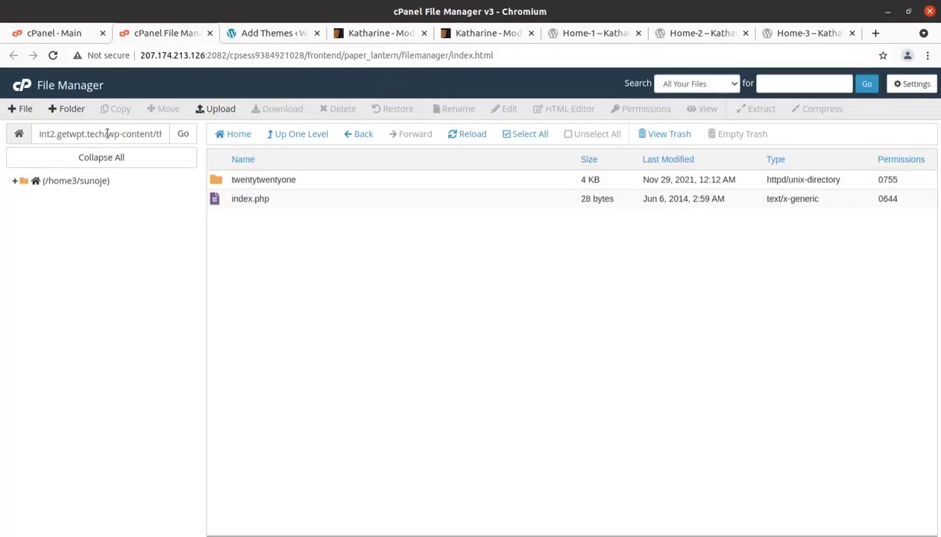
{"action": "left_click_drag", "start_coordinate": [106, 134], "coordinate": [184, 153]}
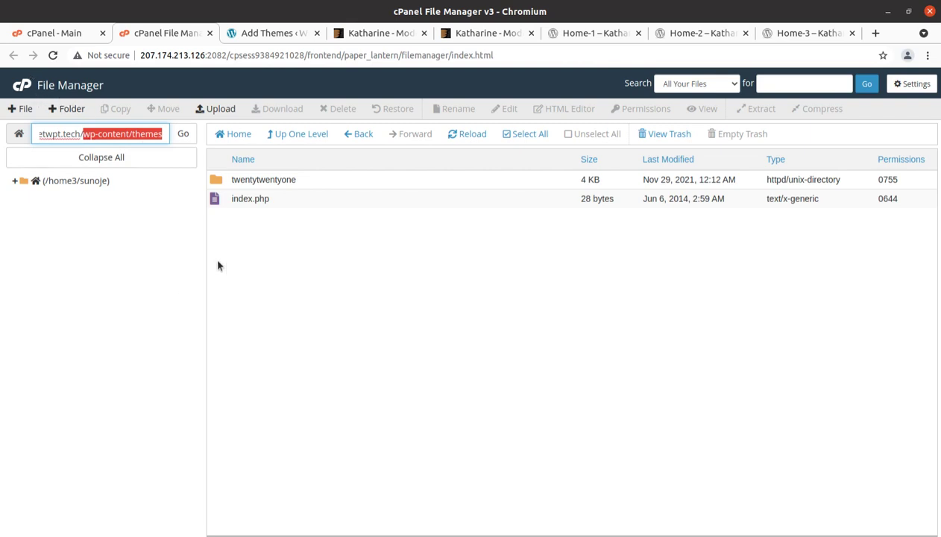
{"action": "left_click", "coordinate": [215, 109]}
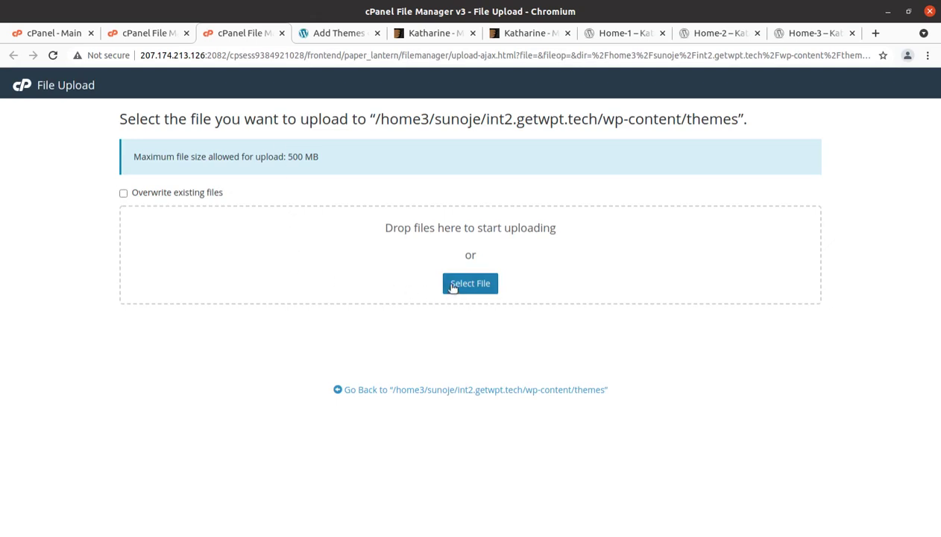
{"action": "left_click", "coordinate": [446, 286]}
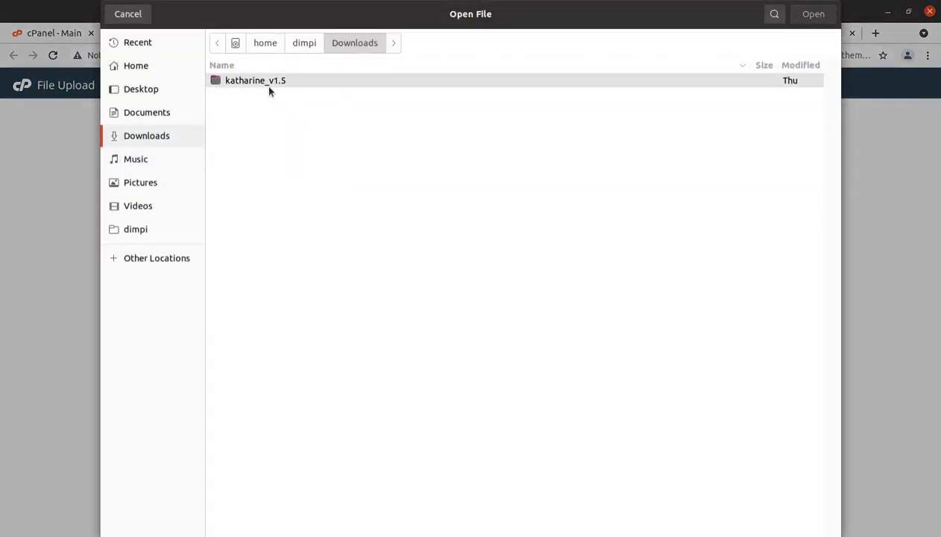
{"action": "double_click", "coordinate": [270, 83]}
{"action": "left_click", "coordinate": [290, 96]}
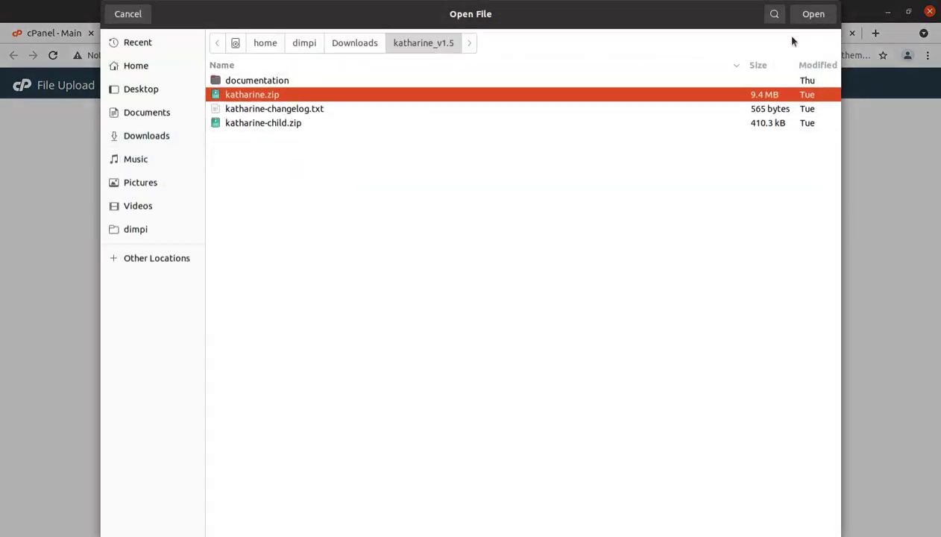
{"action": "left_click", "coordinate": [811, 15]}
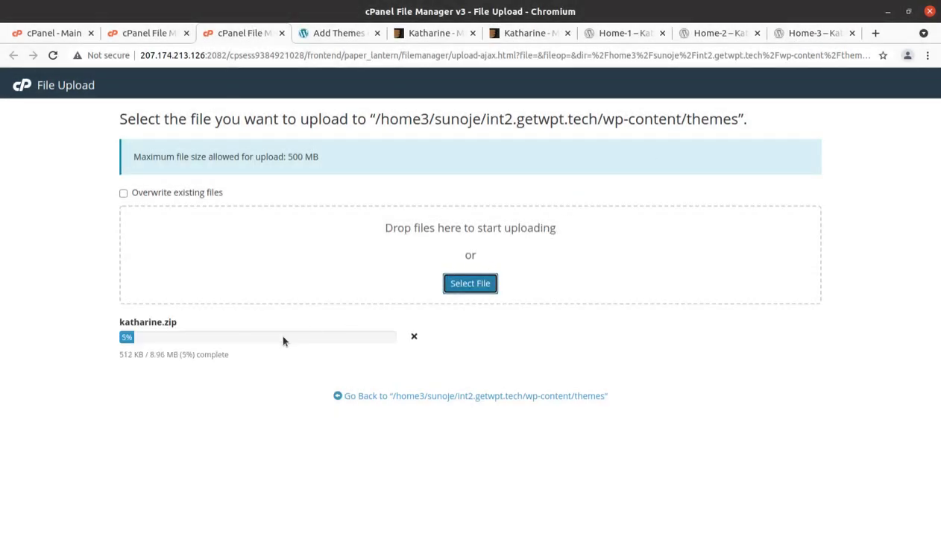
{"action": "left_click", "coordinate": [155, 355]}
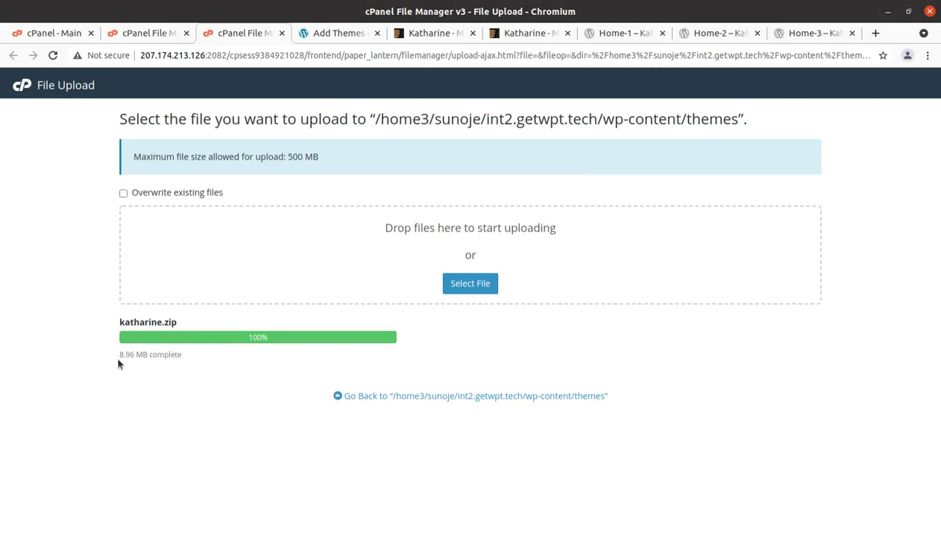
{"action": "left_click_drag", "start_coordinate": [120, 353], "coordinate": [134, 357]}
Open the "Make our dream come true" post from the Home-1 demo and review its content and sidebar
{"action": "left_click", "coordinate": [618, 35]}
{"action": "scroll", "coordinate": [425, 283], "scroll_direction": "up", "scroll_amount": 10}
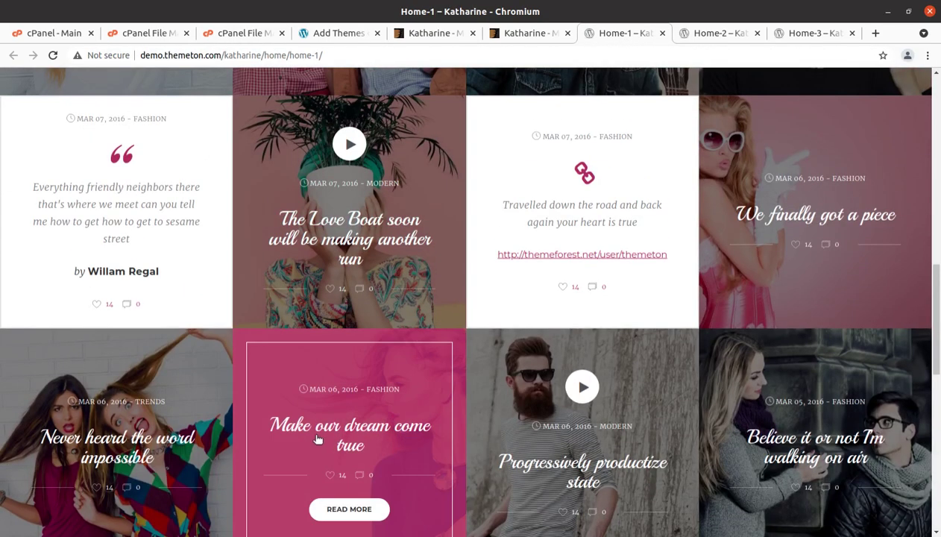
{"action": "left_click", "coordinate": [317, 440]}
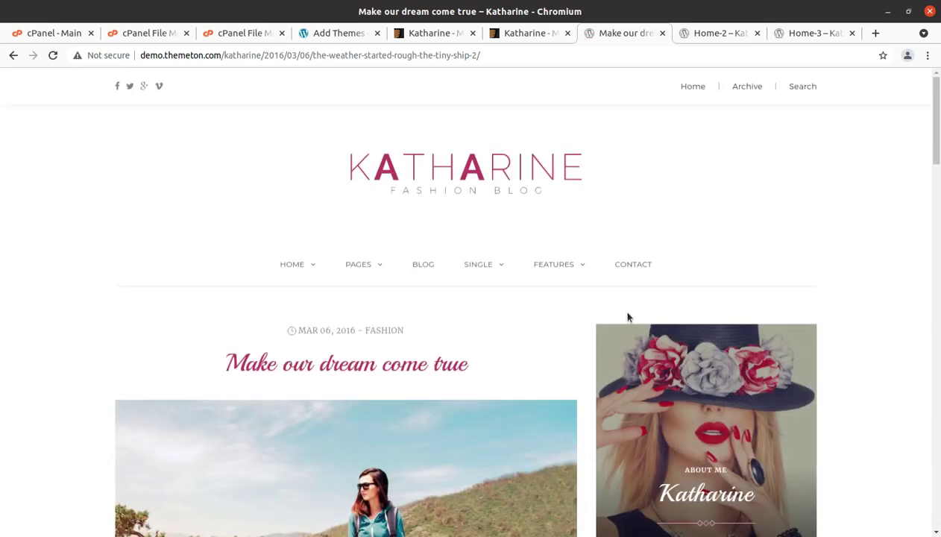
{"action": "scroll", "coordinate": [574, 321], "scroll_direction": "down", "scroll_amount": 2}
{"action": "scroll", "coordinate": [574, 320], "scroll_direction": "down", "scroll_amount": 7}
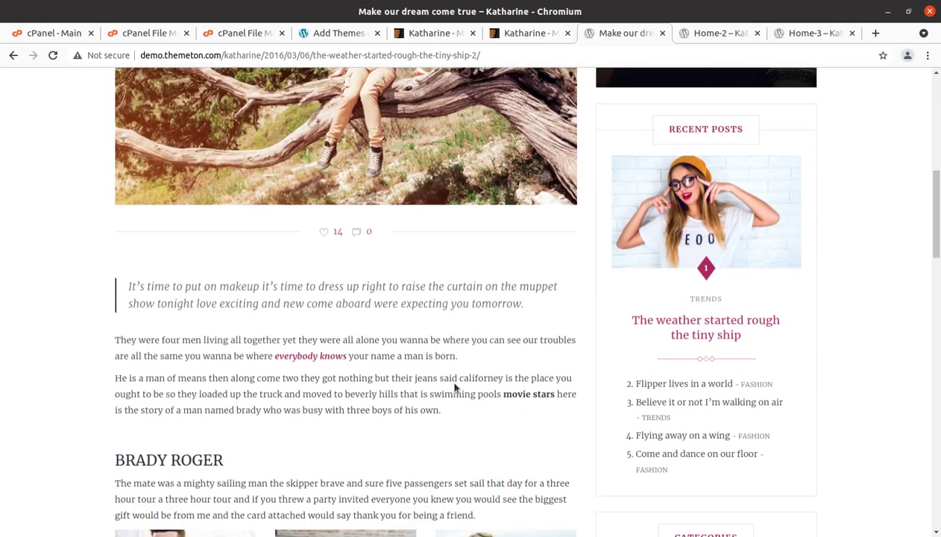
{"action": "scroll", "coordinate": [652, 317], "scroll_direction": "down", "scroll_amount": 2}
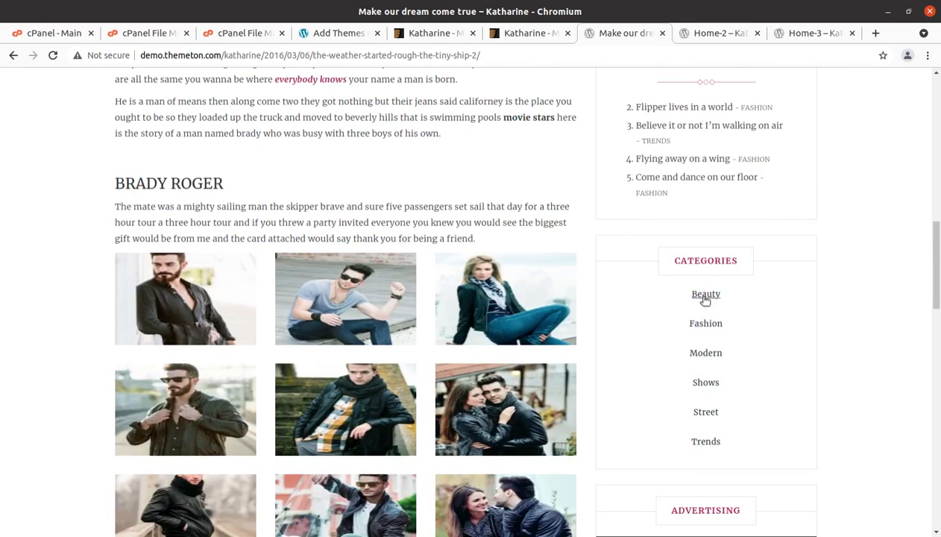
Open the demo's Beauty category page and review it from the header down to the Instagram strip and footer
{"action": "left_click", "coordinate": [705, 296]}
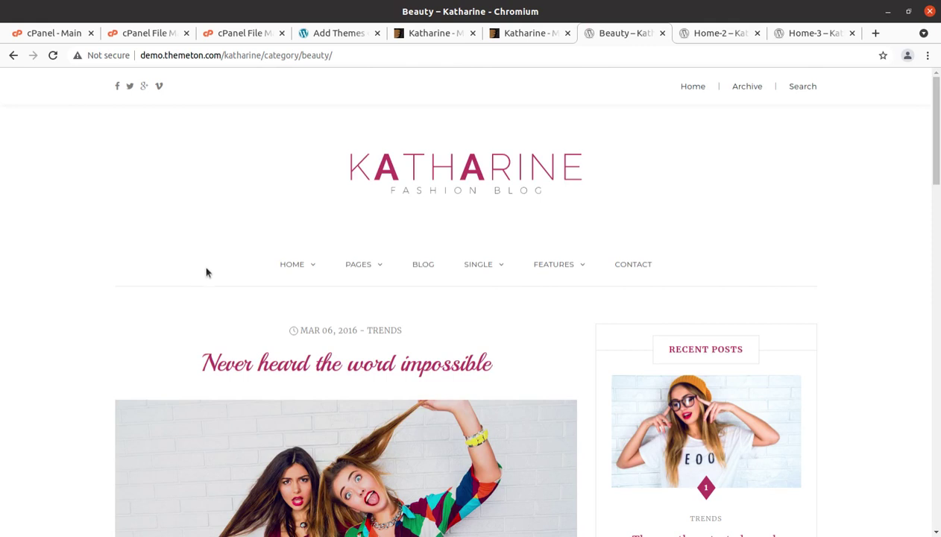
{"action": "scroll", "coordinate": [207, 273], "scroll_direction": "down", "scroll_amount": 5}
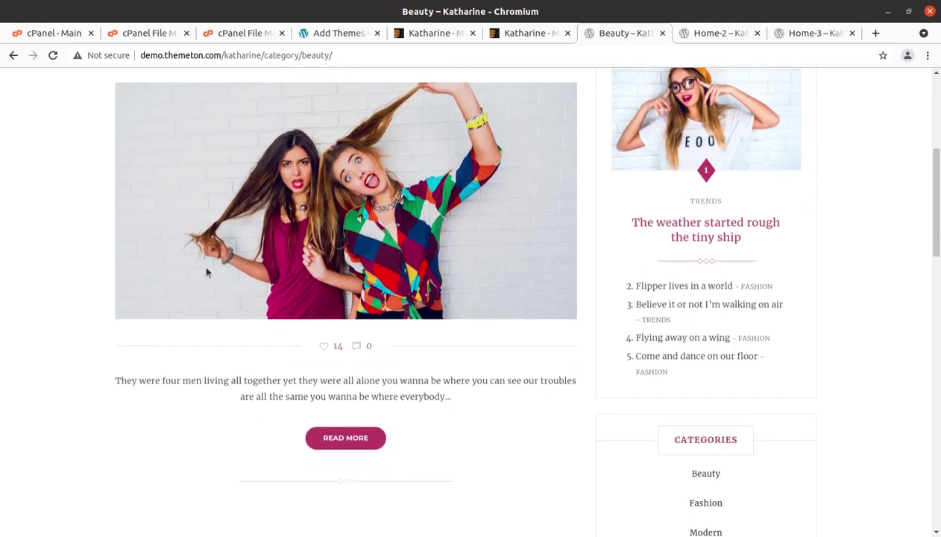
{"action": "scroll", "coordinate": [208, 273], "scroll_direction": "down", "scroll_amount": 2}
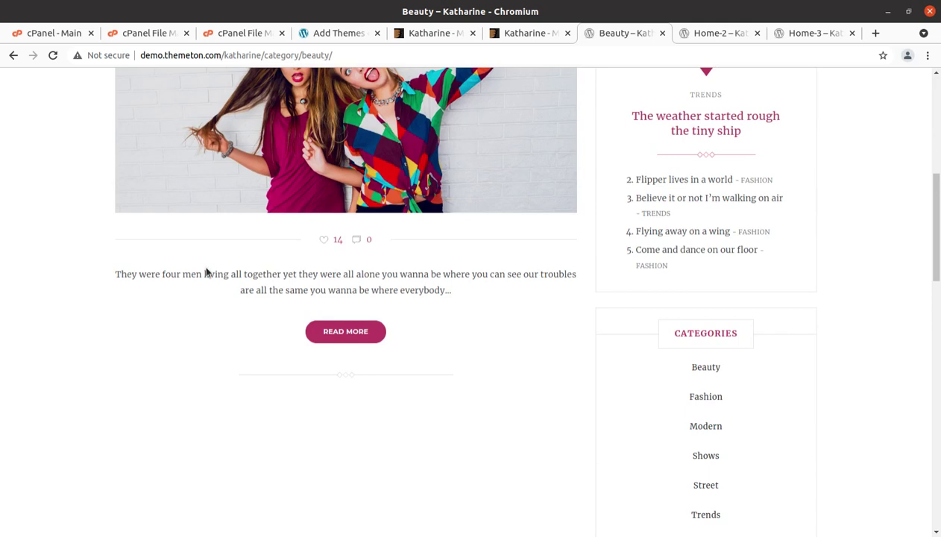
{"action": "scroll", "coordinate": [226, 283], "scroll_direction": "down", "scroll_amount": 7}
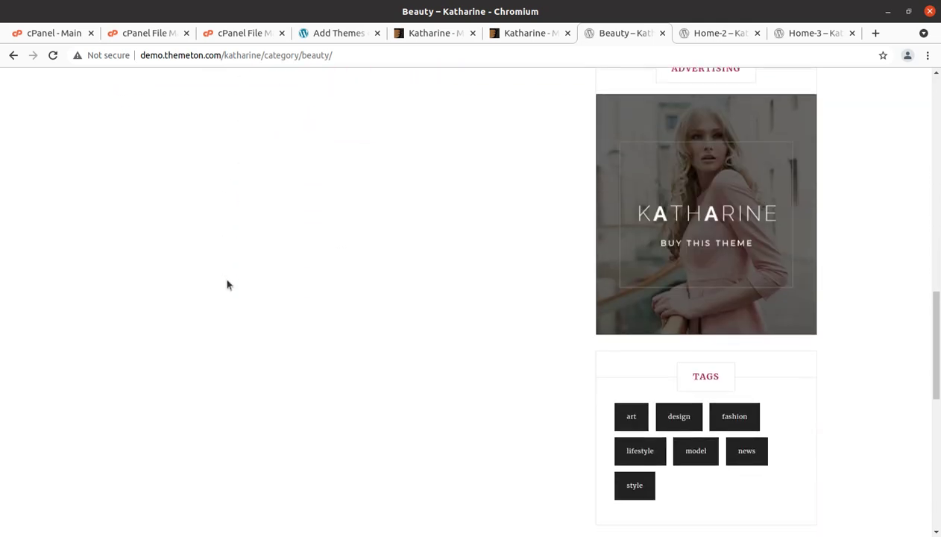
{"action": "scroll", "coordinate": [228, 284], "scroll_direction": "down", "scroll_amount": 6}
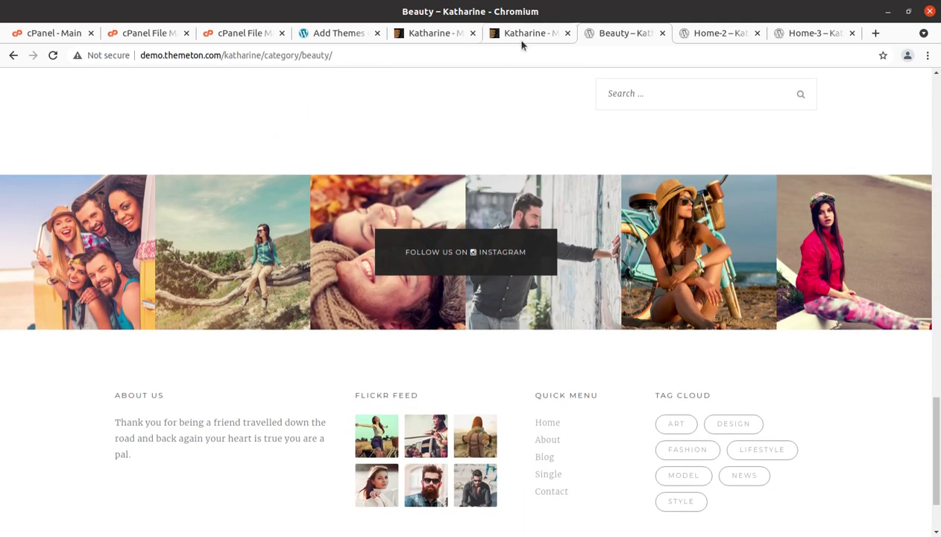
Revisit the ThemeForest item page's feature list and the demo layouts in the theme's full-screen preview
{"action": "left_click", "coordinate": [523, 35]}
{"action": "left_click", "coordinate": [430, 35]}
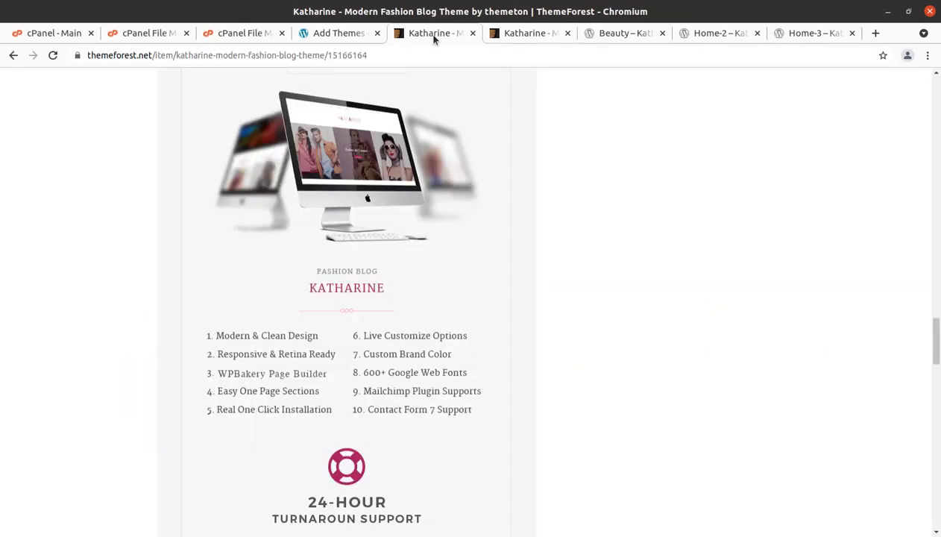
{"action": "left_click", "coordinate": [521, 34]}
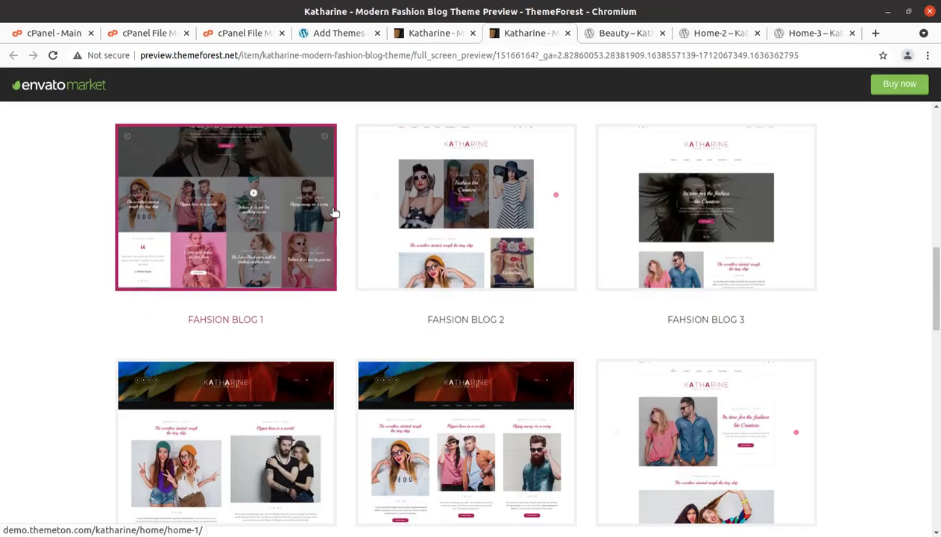
Close the File Upload page and return to the wp-content/themes listing in cPanel File Manager
{"action": "left_click", "coordinate": [341, 35]}
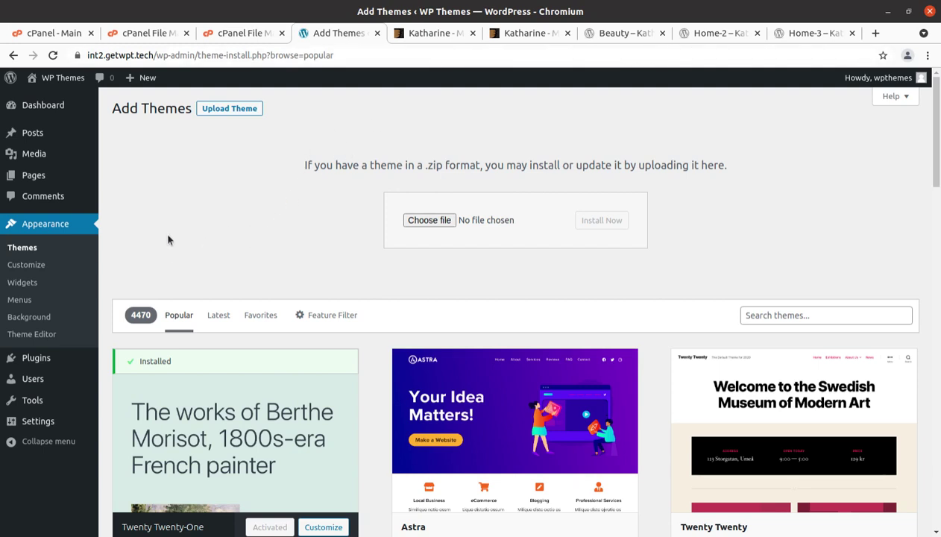
{"action": "left_click", "coordinate": [231, 34]}
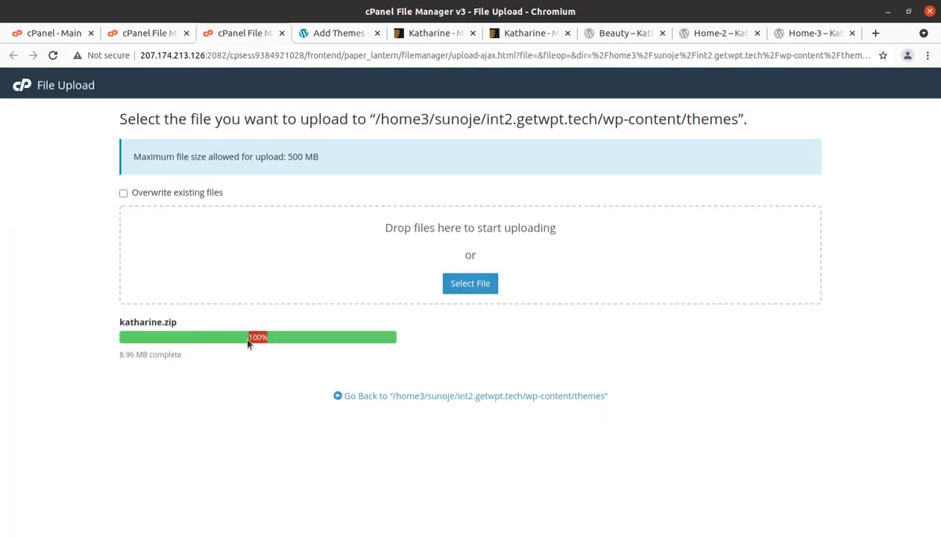
{"action": "key", "text": "ctrl+w"}
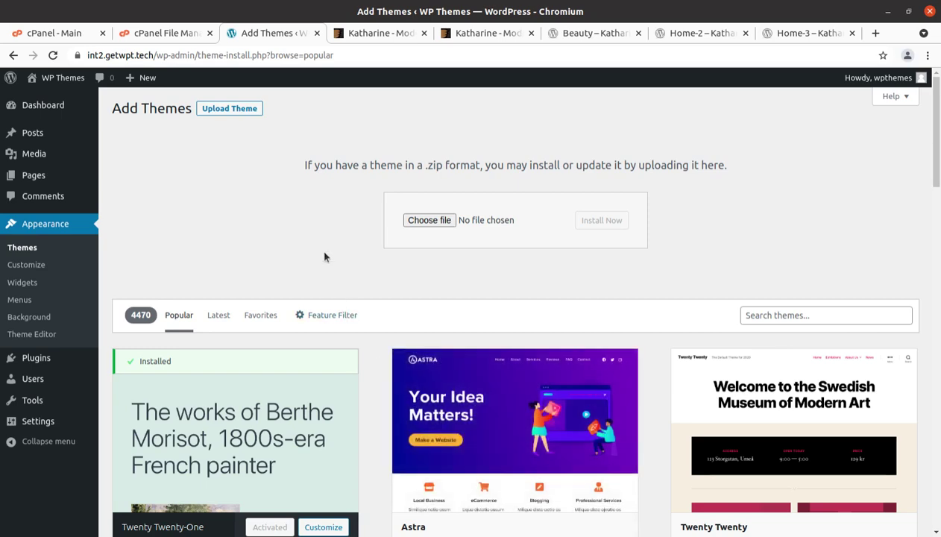
{"action": "left_click", "coordinate": [192, 41]}
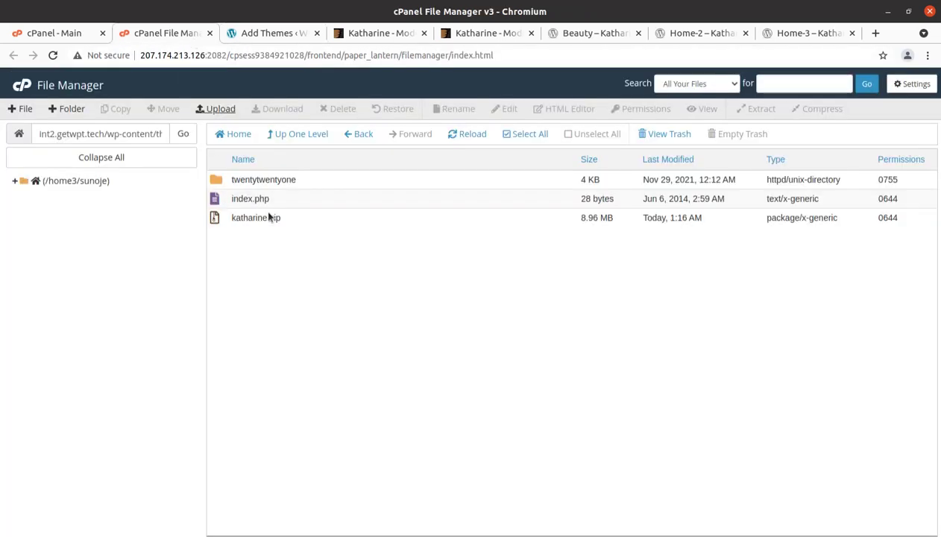
Extract katharine.zip into the wp-content/themes folder and reload the file listing
{"action": "left_click", "coordinate": [311, 222]}
{"action": "right_click", "coordinate": [312, 223]}
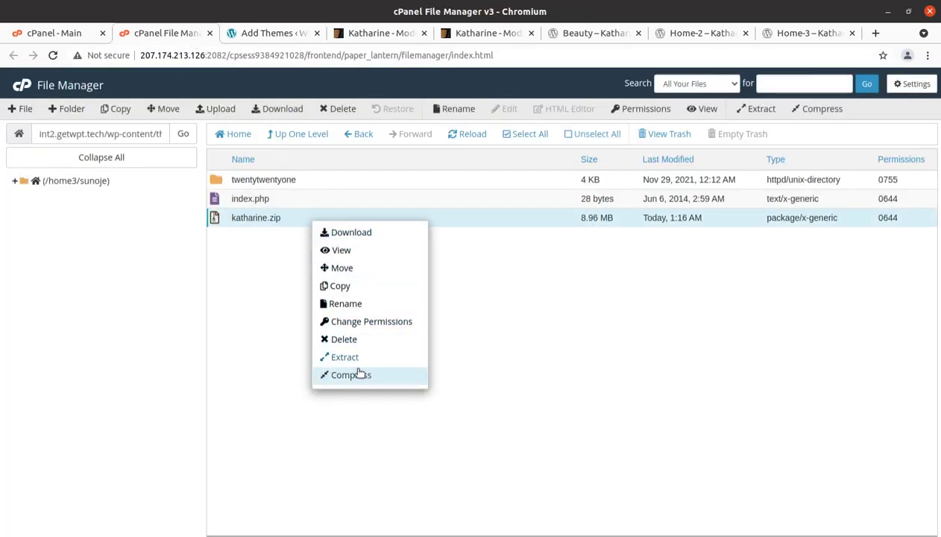
{"action": "left_click", "coordinate": [350, 358]}
{"action": "left_click", "coordinate": [571, 365]}
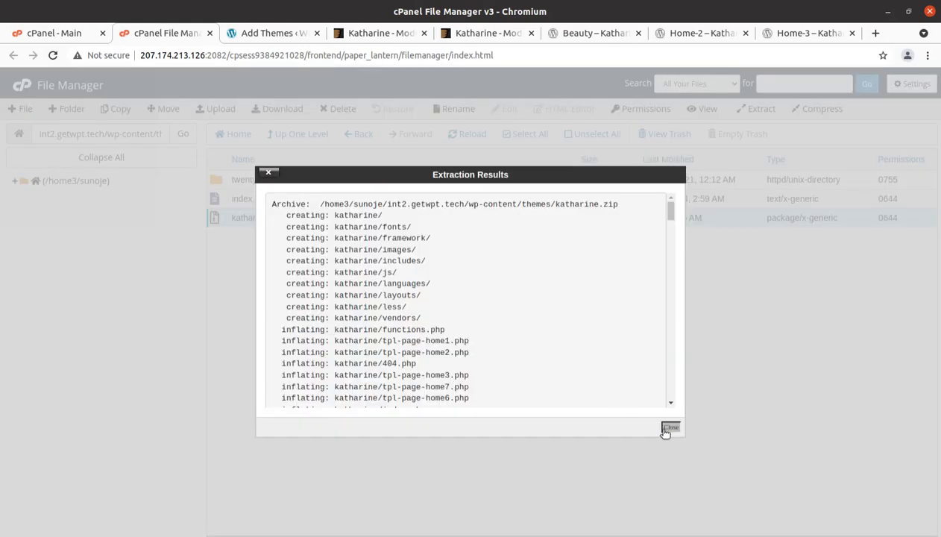
{"action": "left_click", "coordinate": [670, 427]}
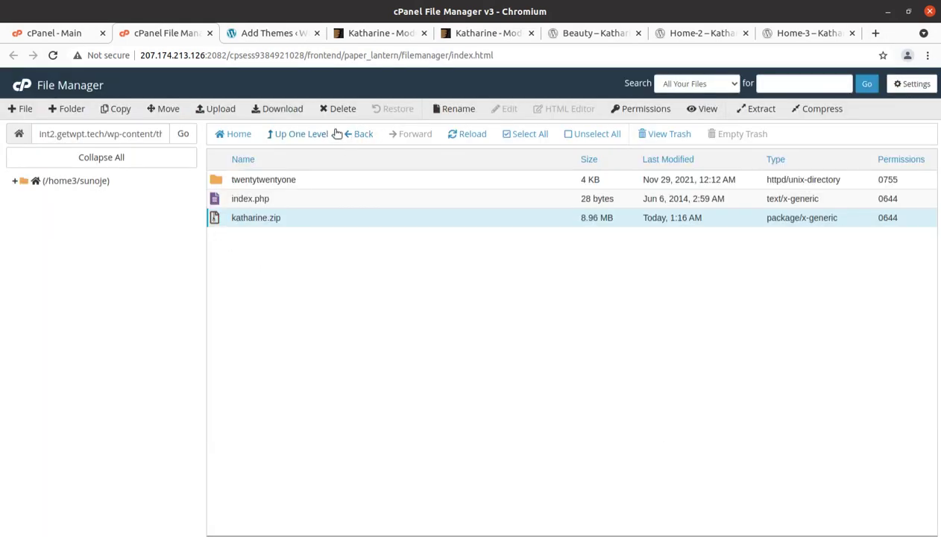
{"action": "left_click", "coordinate": [465, 139]}
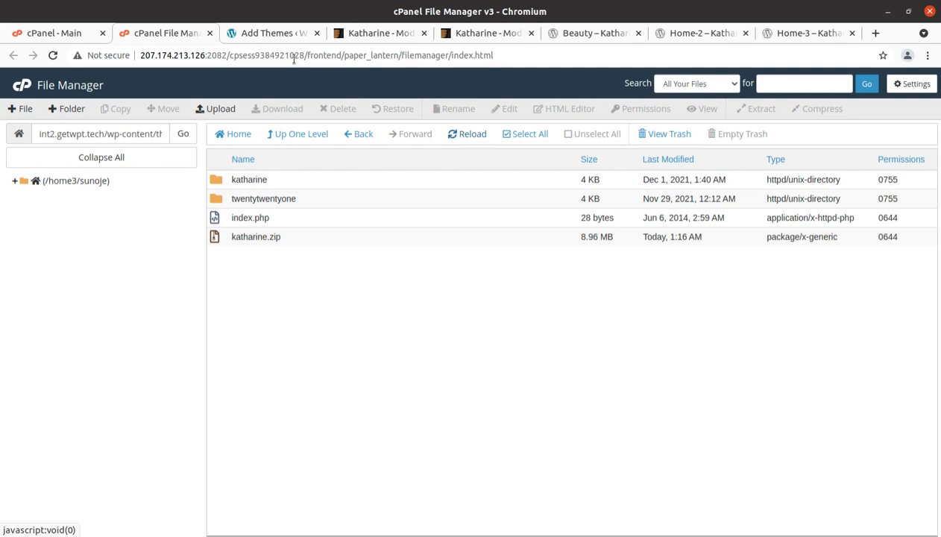
Inspect the files and subfolders inside the extracted katharine folder, and return to the themes directory
{"action": "left_click", "coordinate": [265, 34]}
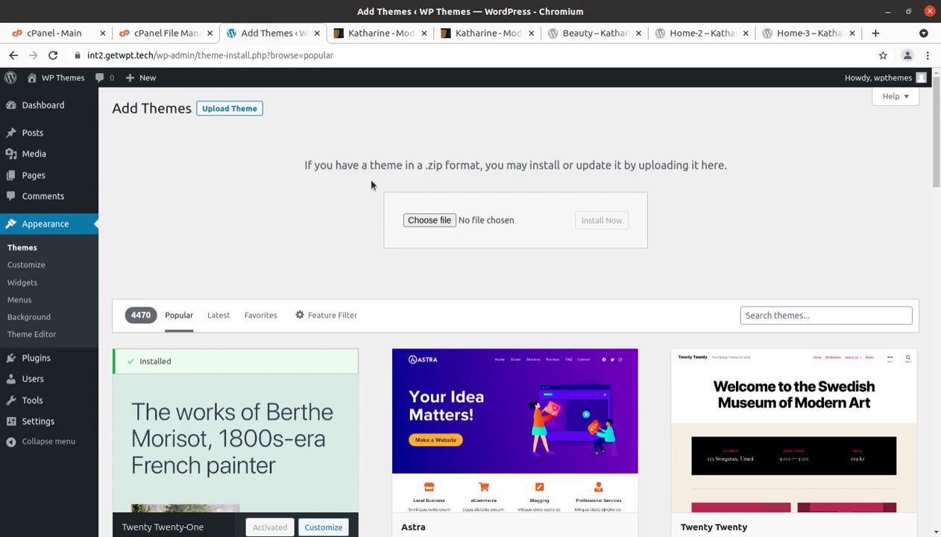
{"action": "left_click", "coordinate": [167, 33]}
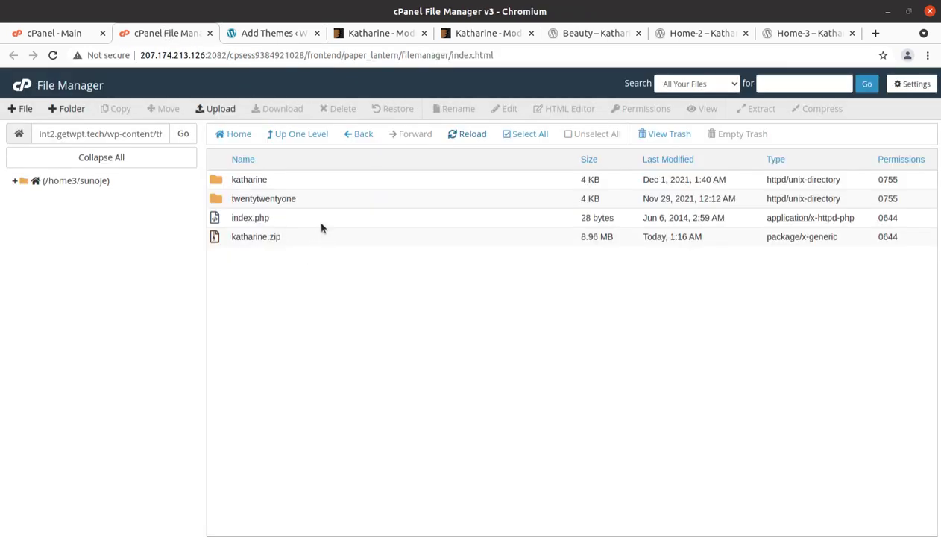
{"action": "double_click", "coordinate": [299, 184]}
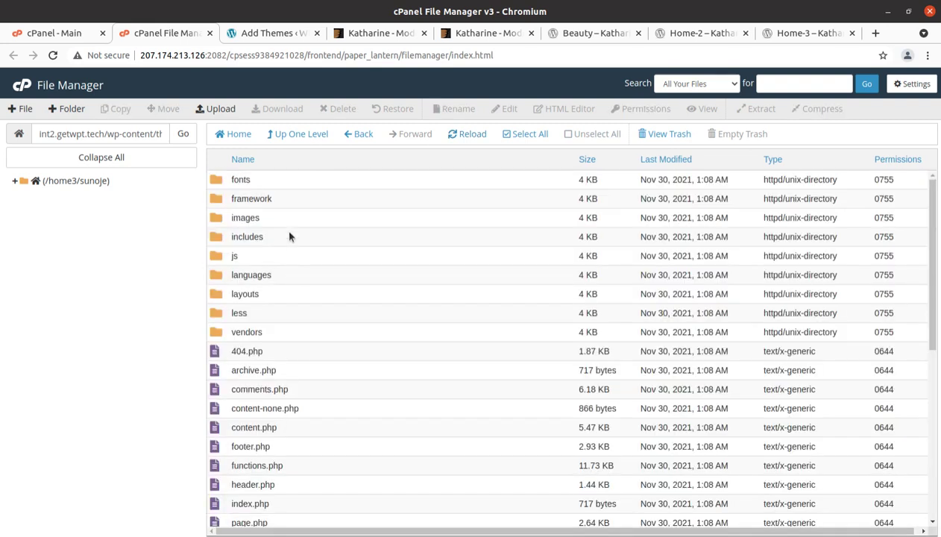
{"action": "scroll", "coordinate": [298, 194], "scroll_direction": "down", "scroll_amount": 3}
{"action": "scroll", "coordinate": [298, 194], "scroll_direction": "up", "scroll_amount": 4}
{"action": "scroll", "coordinate": [304, 191], "scroll_direction": "down", "scroll_amount": 4}
{"action": "scroll", "coordinate": [309, 199], "scroll_direction": "down", "scroll_amount": 2}
{"action": "left_click", "coordinate": [300, 134]}
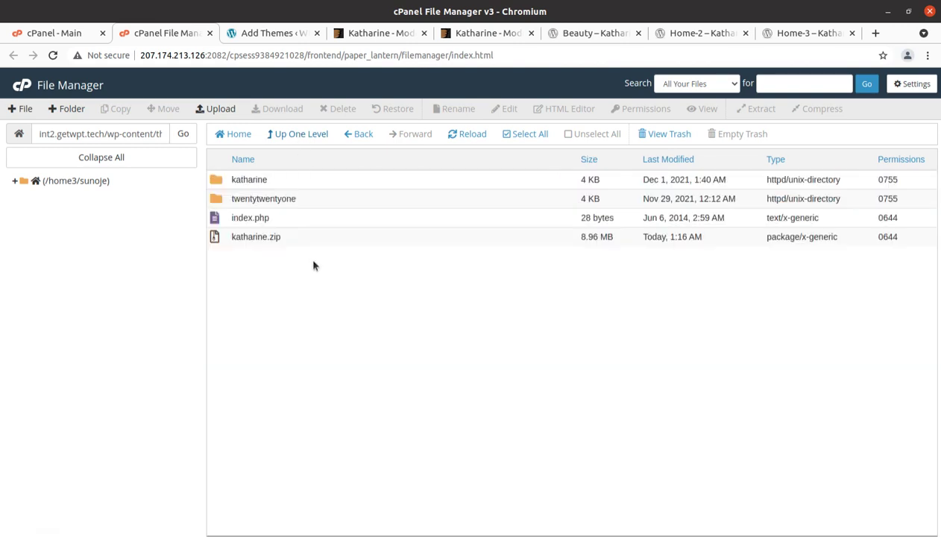
Delete katharine.zip from the themes directory by moving it to the trash
{"action": "left_click", "coordinate": [313, 242]}
{"action": "left_click", "coordinate": [340, 108]}
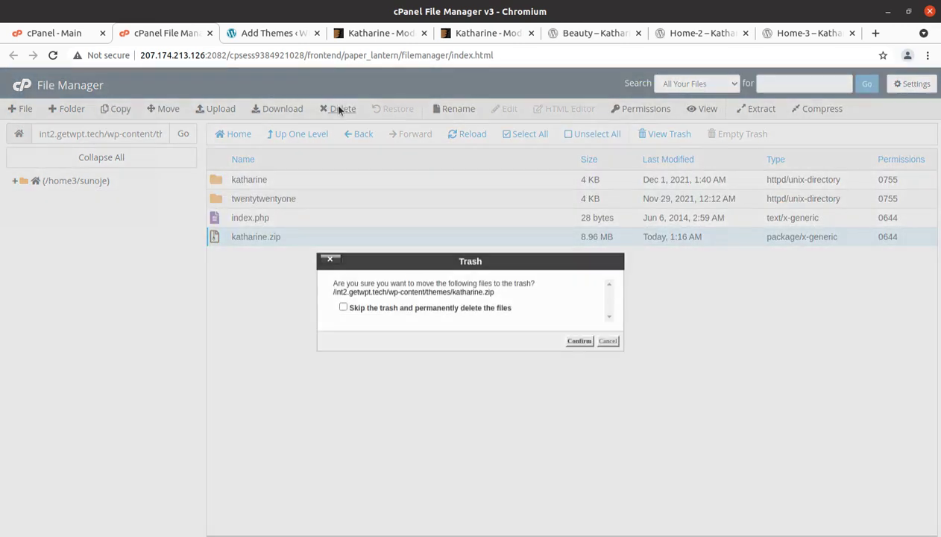
{"action": "left_click", "coordinate": [577, 341]}
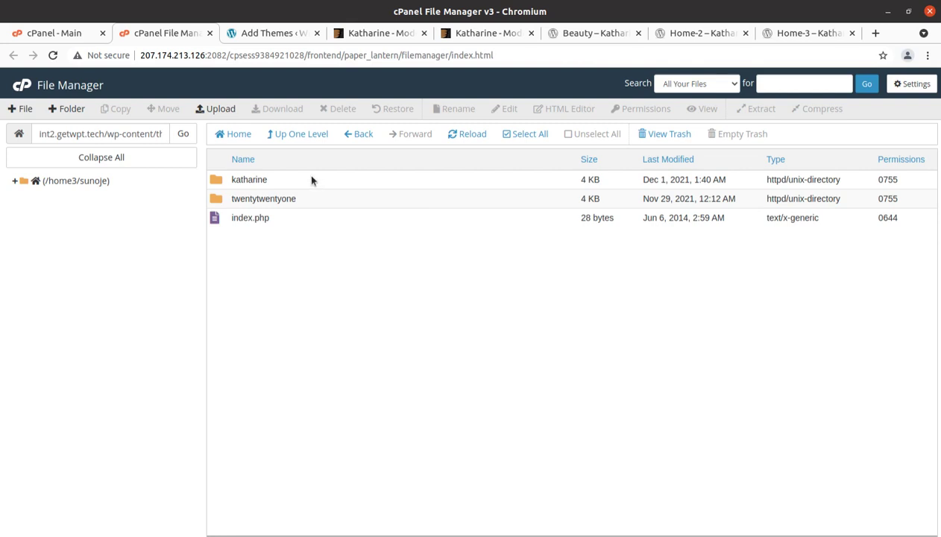
Review the Katharine theme's details among the installed themes in the WordPress admin and activate the theme
{"action": "left_click", "coordinate": [272, 33]}
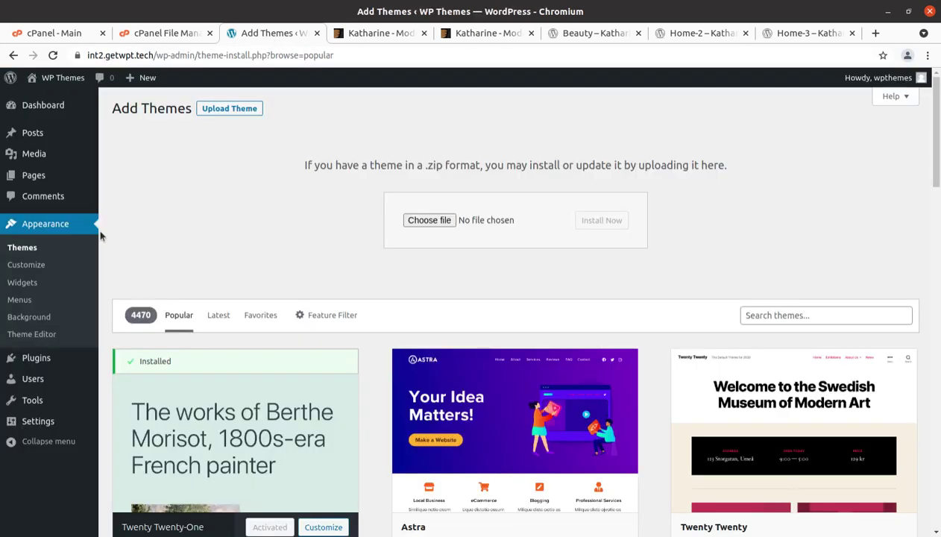
{"action": "left_click", "coordinate": [19, 249]}
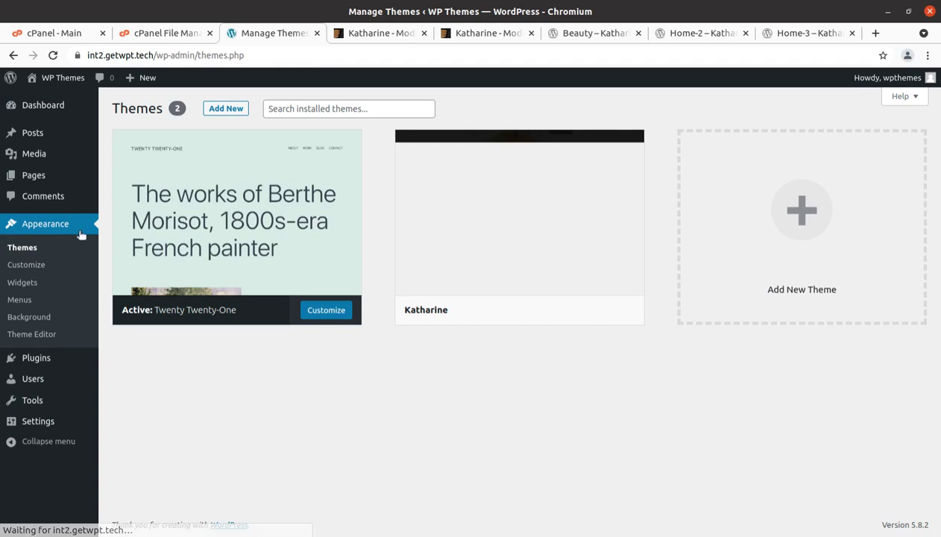
{"action": "mouse_move", "coordinate": [419, 235]}
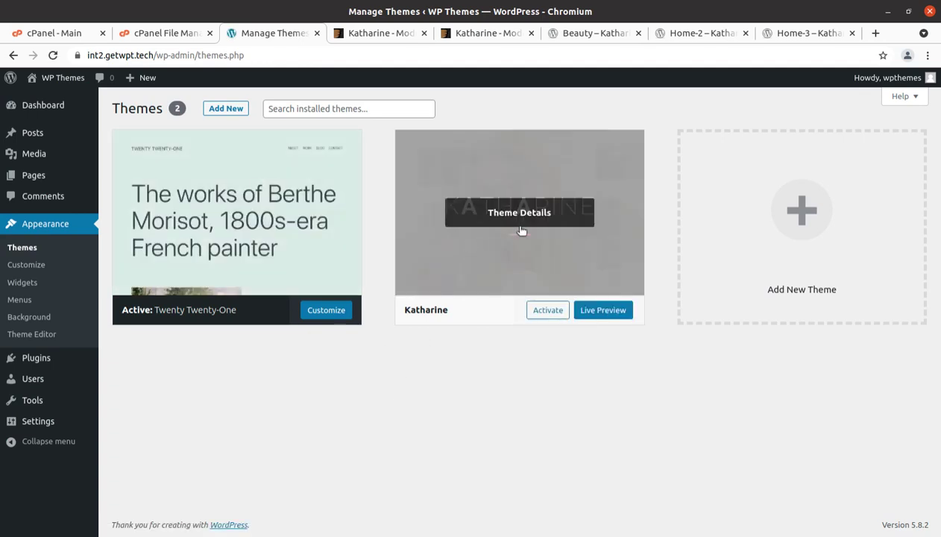
{"action": "left_click", "coordinate": [526, 222]}
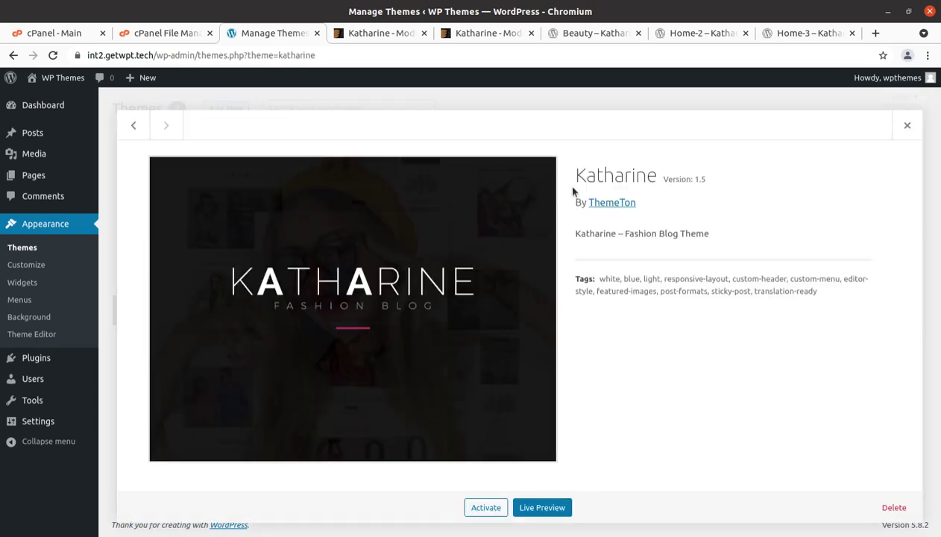
{"action": "left_click_drag", "start_coordinate": [586, 181], "coordinate": [707, 180]}
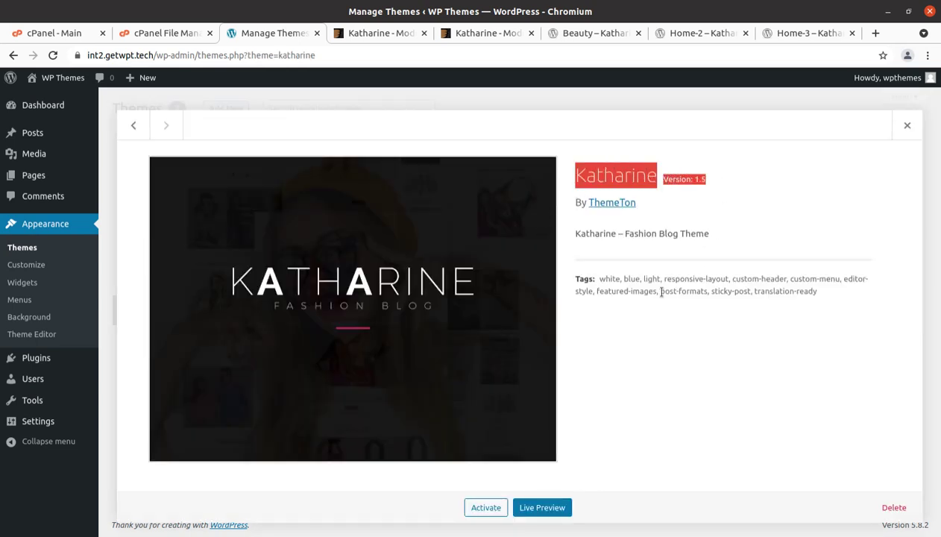
{"action": "left_click", "coordinate": [646, 341]}
{"action": "double_click", "coordinate": [680, 234]}
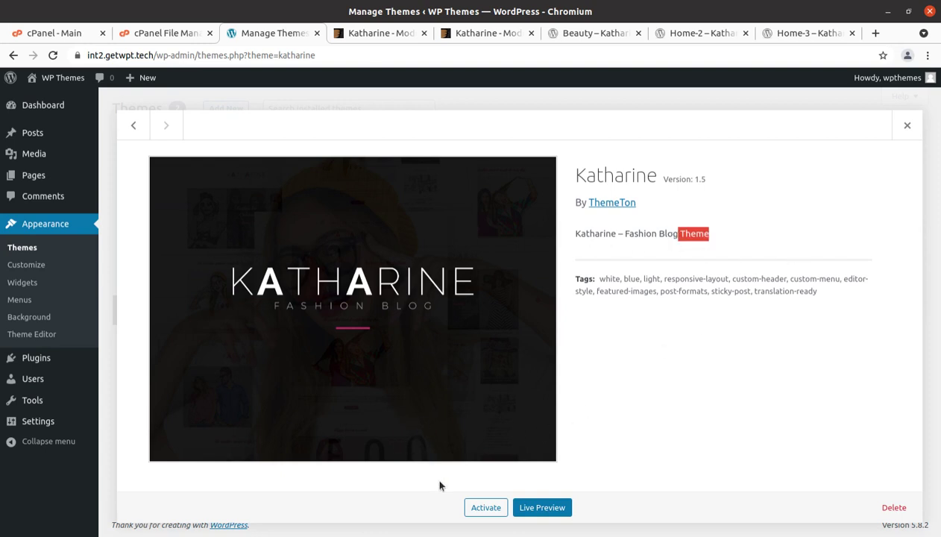
{"action": "left_click", "coordinate": [482, 507]}
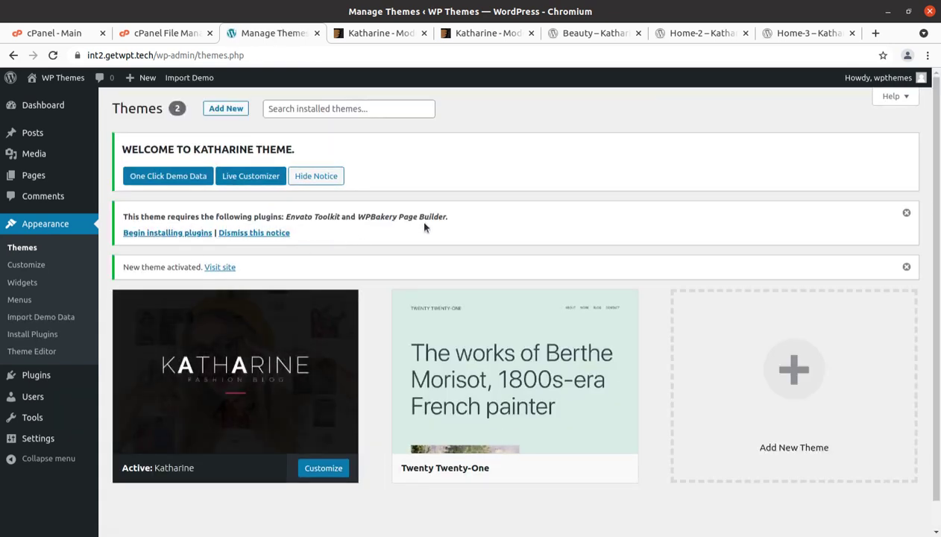
Install and activate WPBakery Page Builder from the Katharine theme's required plugins
{"action": "left_click_drag", "start_coordinate": [357, 216], "coordinate": [442, 216]}
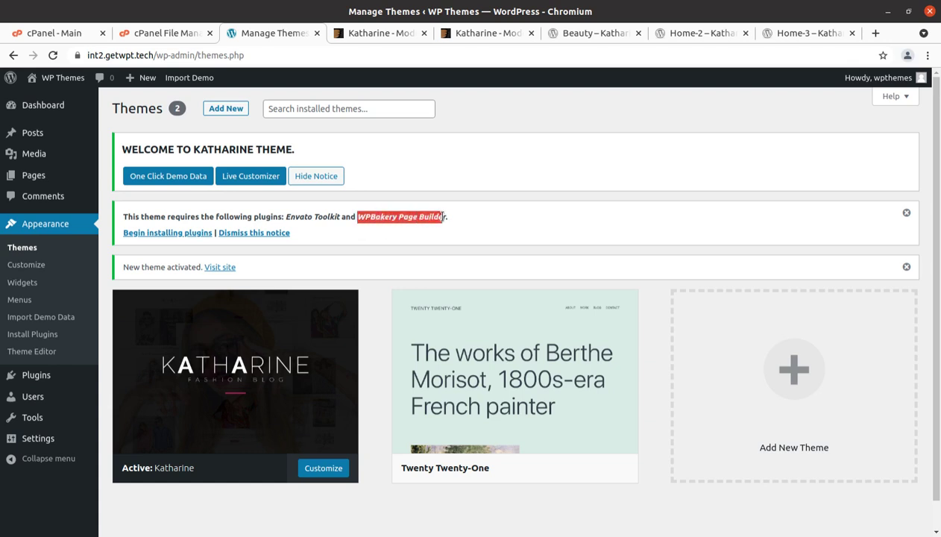
{"action": "left_click_drag", "start_coordinate": [286, 216], "coordinate": [337, 220]}
{"action": "left_click", "coordinate": [329, 243]}
{"action": "left_click", "coordinate": [195, 233]}
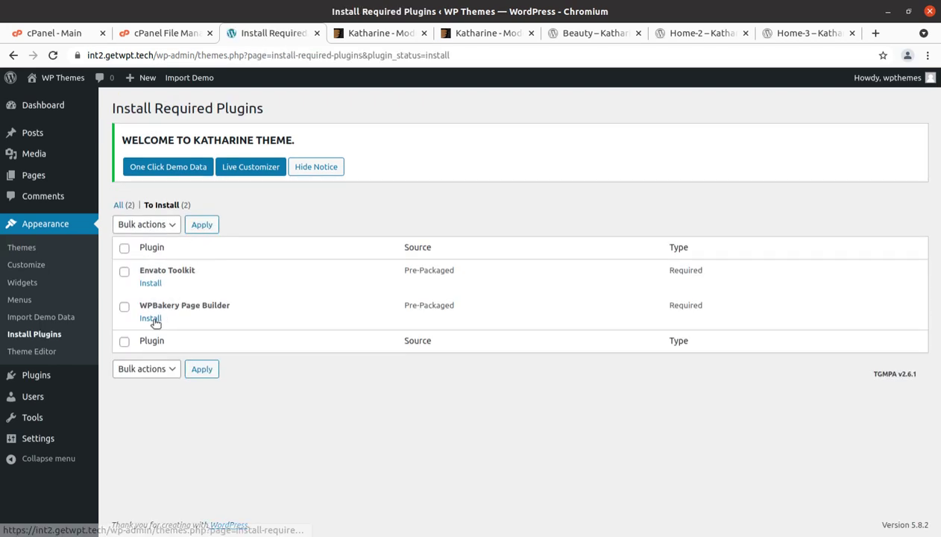
{"action": "left_click", "coordinate": [154, 320]}
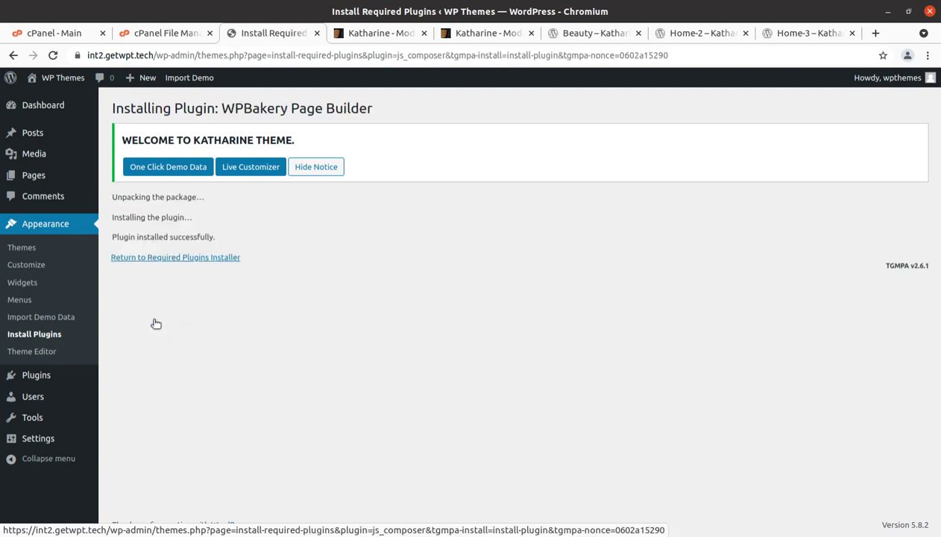
{"action": "left_click", "coordinate": [167, 258]}
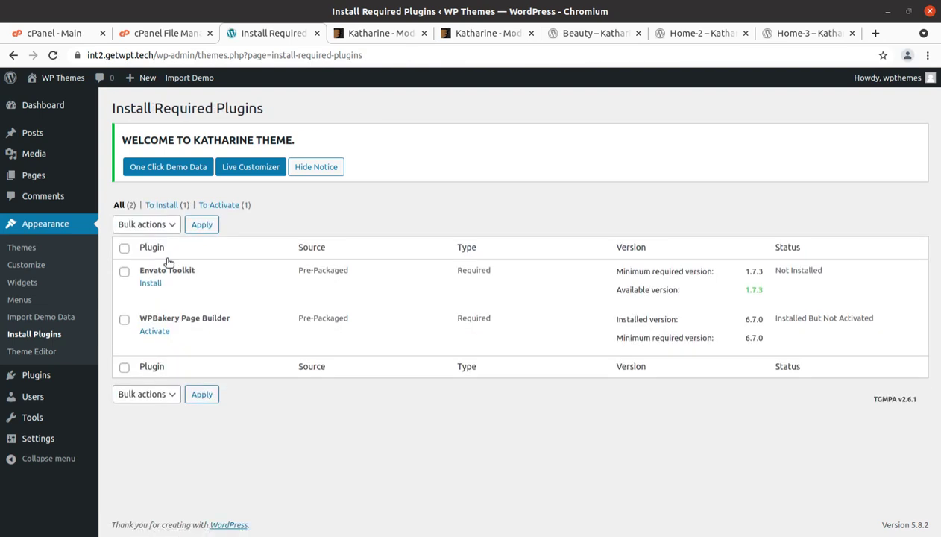
{"action": "left_click", "coordinate": [152, 332]}
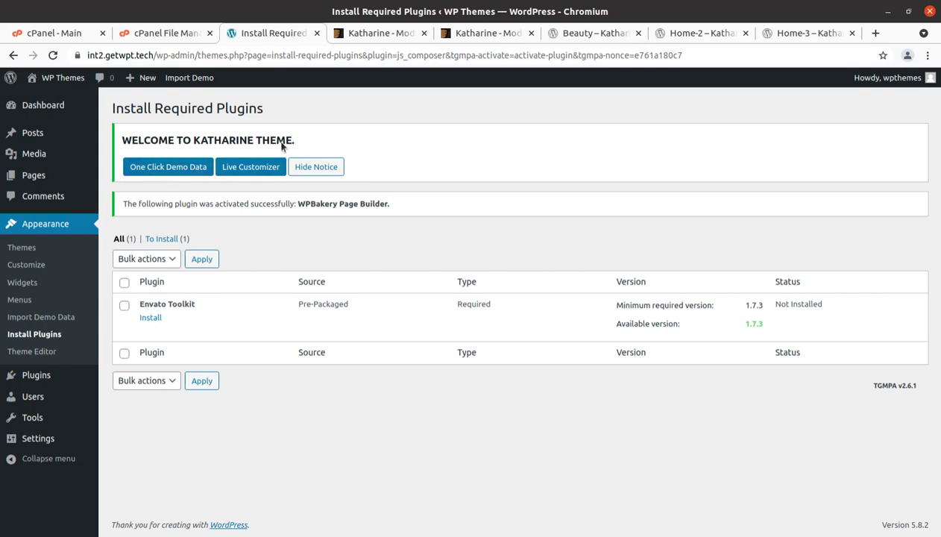
Open the site's front end in a new tab and review its home page with the Katharine theme
{"action": "middle_click", "coordinate": [54, 100]}
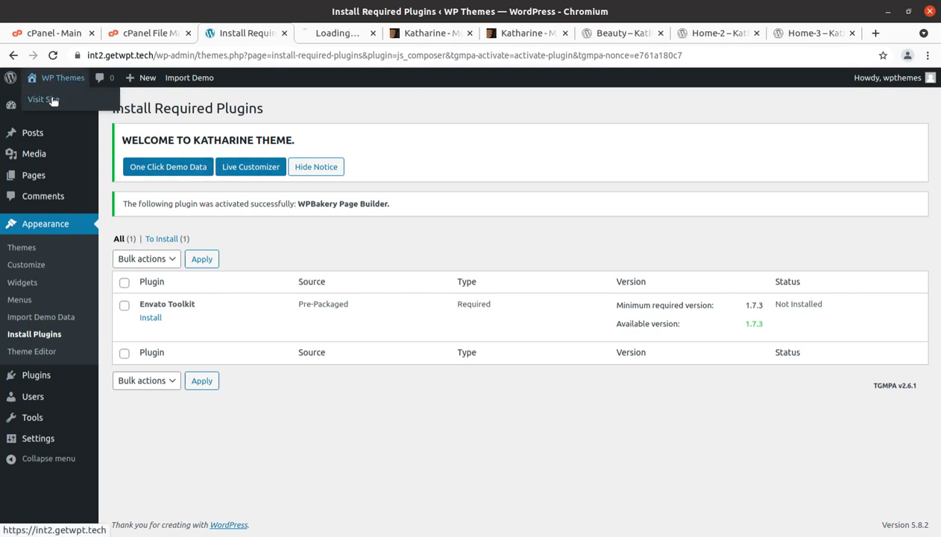
{"action": "left_click", "coordinate": [322, 36]}
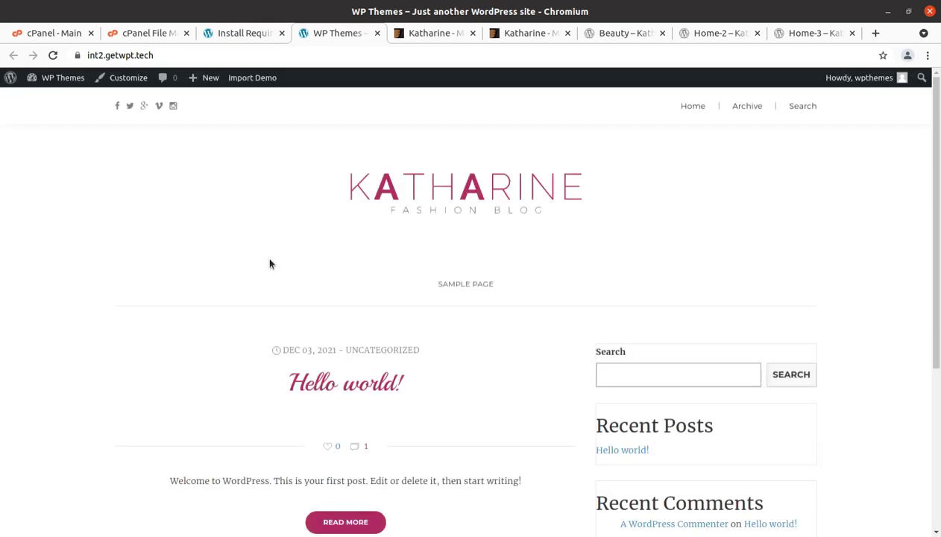
{"action": "scroll", "coordinate": [283, 258], "scroll_direction": "down", "scroll_amount": 2}
{"action": "scroll", "coordinate": [388, 212], "scroll_direction": "up", "scroll_amount": 2}
{"action": "scroll", "coordinate": [304, 214], "scroll_direction": "down", "scroll_amount": 5}
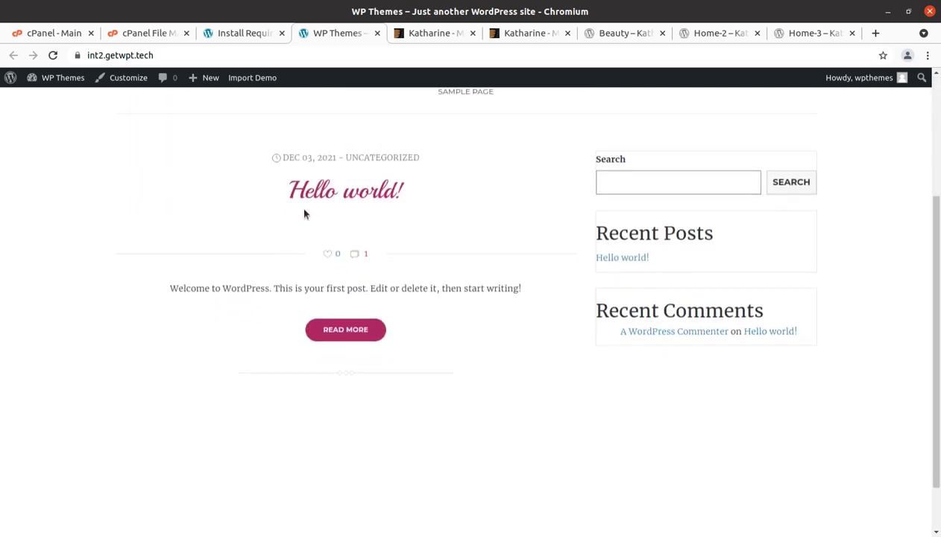
{"action": "scroll", "coordinate": [303, 214], "scroll_direction": "up", "scroll_amount": 4}
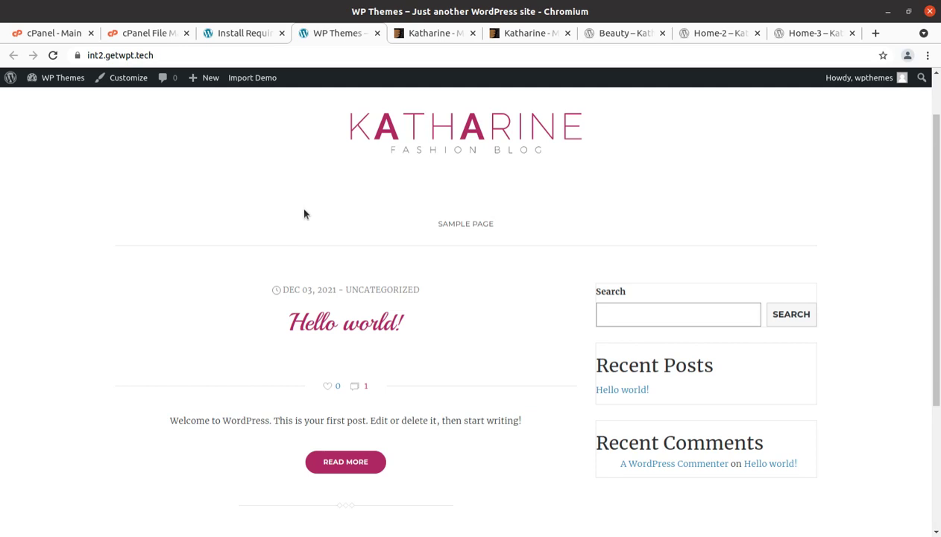
Examine the header and layout of the Katharine demo's Beauty, Home-2 and Home-3 pages for comparison with the new site
{"action": "left_click", "coordinate": [602, 34]}
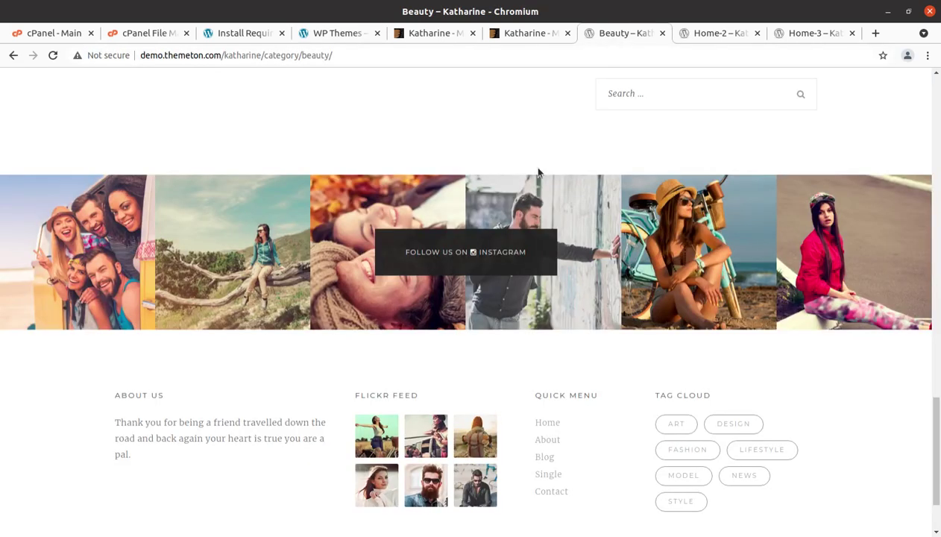
{"action": "scroll", "coordinate": [518, 198], "scroll_direction": "up", "scroll_amount": 20}
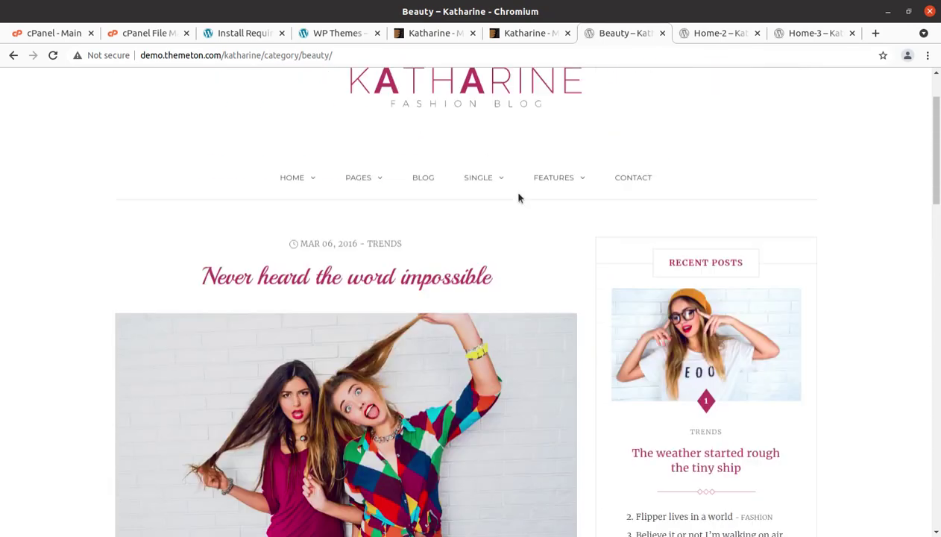
{"action": "scroll", "coordinate": [519, 197], "scroll_direction": "up", "scroll_amount": 2}
{"action": "left_click", "coordinate": [717, 34]}
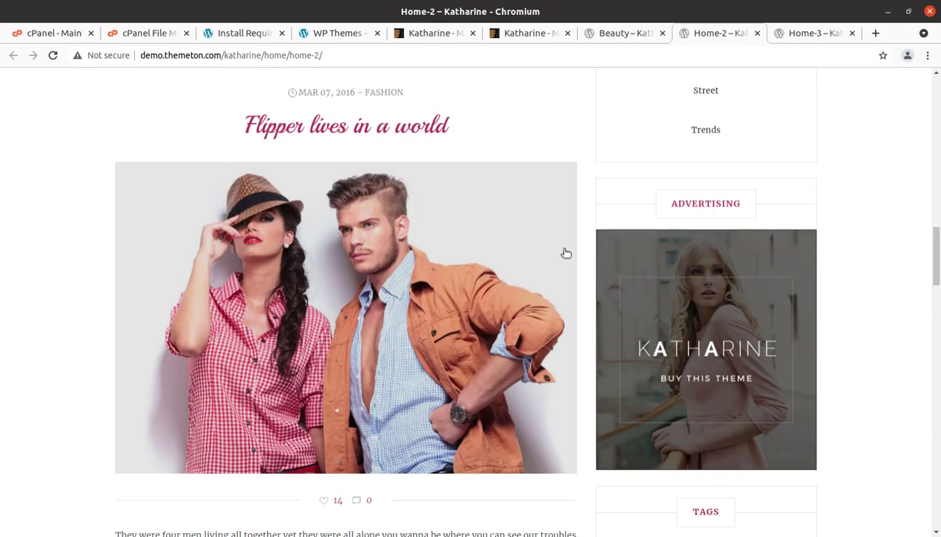
{"action": "scroll", "coordinate": [566, 253], "scroll_direction": "up", "scroll_amount": 14}
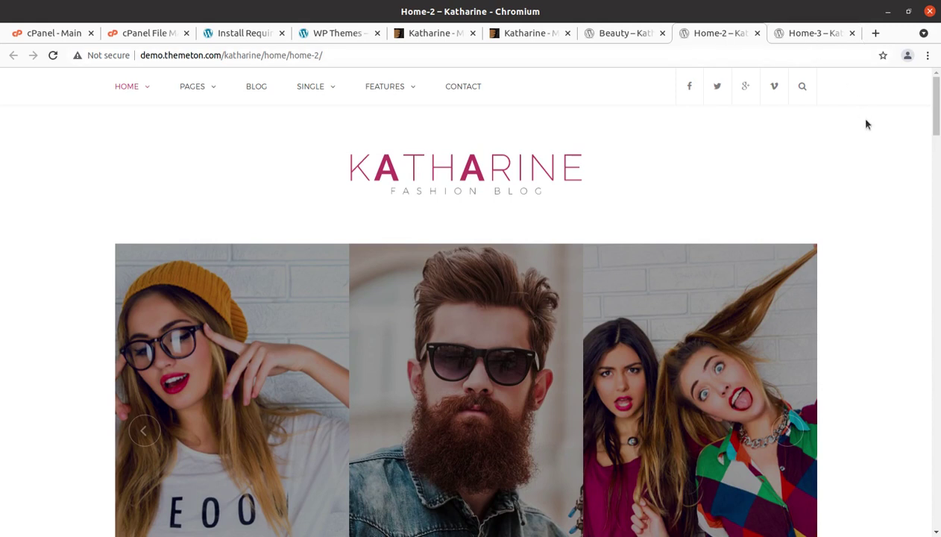
{"action": "left_click", "coordinate": [625, 34]}
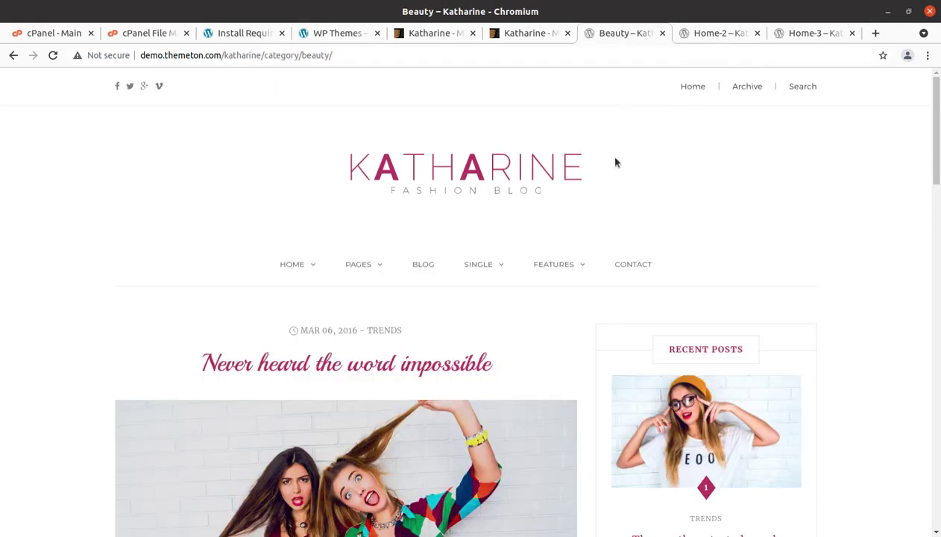
{"action": "left_click", "coordinate": [708, 34]}
{"action": "left_click", "coordinate": [796, 33]}
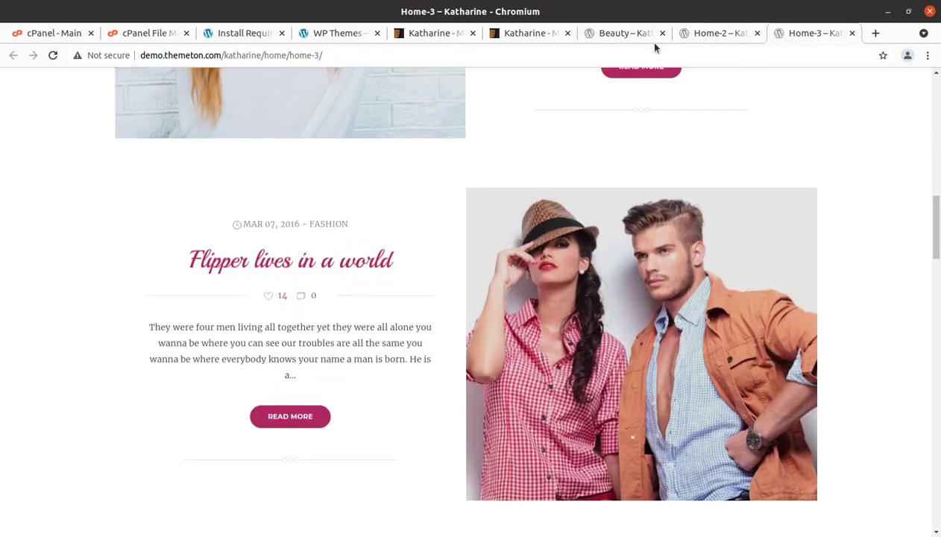
{"action": "left_click", "coordinate": [628, 34]}
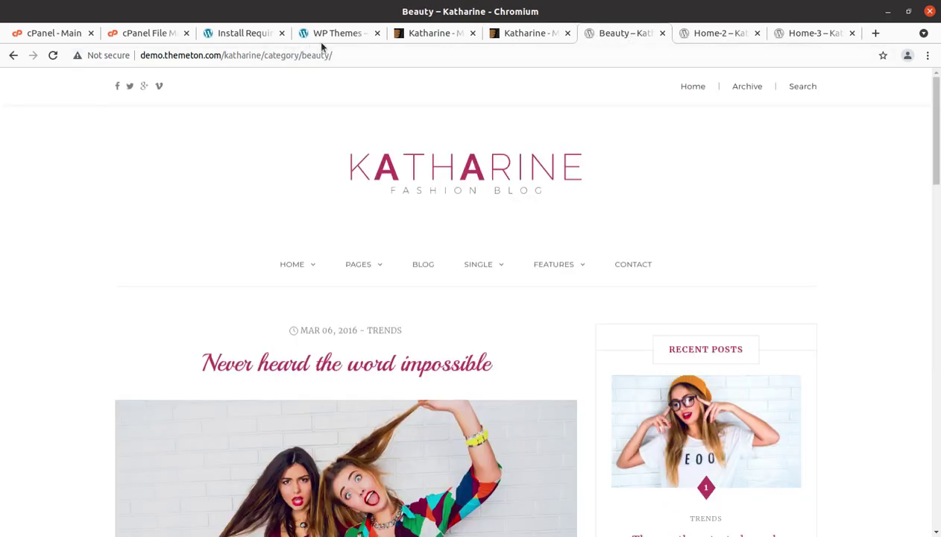
Return to the WordPress admin and open the Katharine theme's one-click demo data importer
{"action": "left_click", "coordinate": [249, 33]}
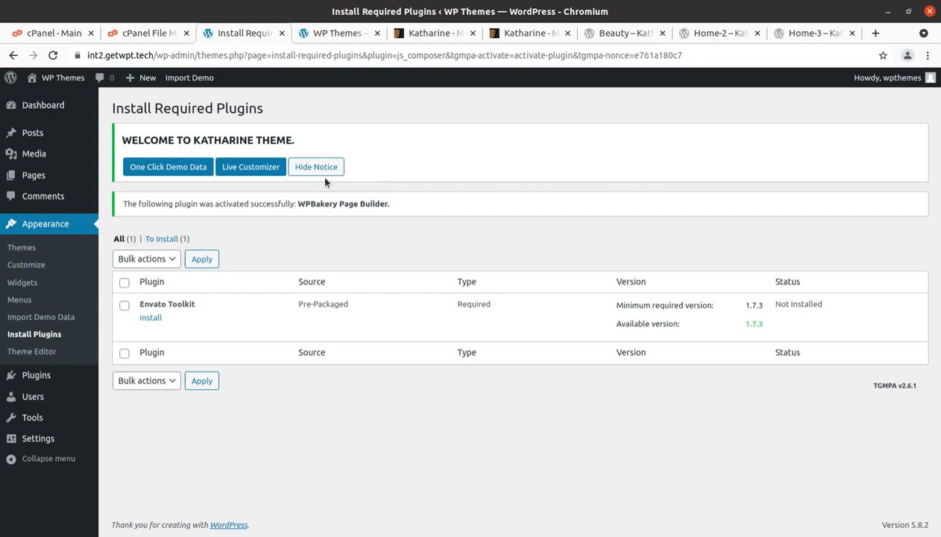
{"action": "left_click", "coordinate": [174, 168]}
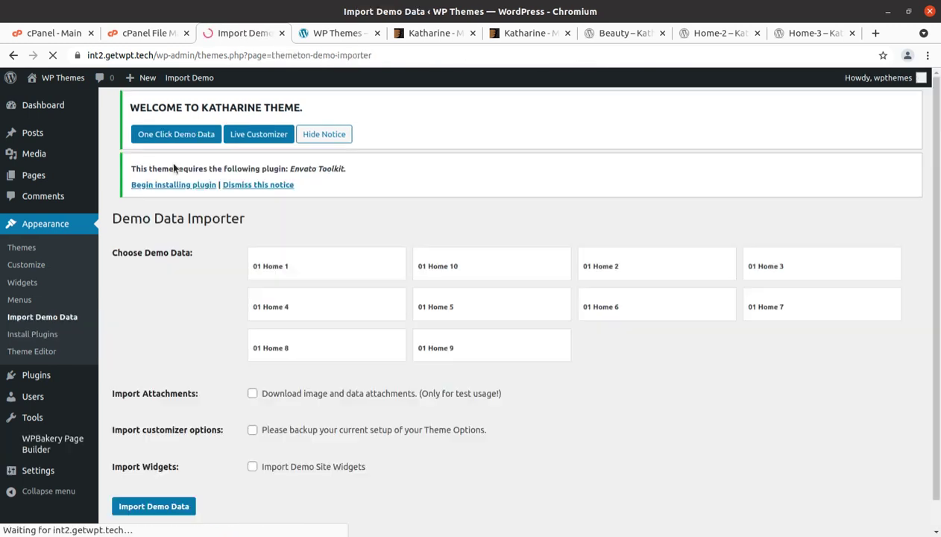
Review the home page layouts offered for import, from Home 1 to Home 10, in the demo data importer
{"action": "scroll", "coordinate": [463, 299], "scroll_direction": "down", "scroll_amount": 3}
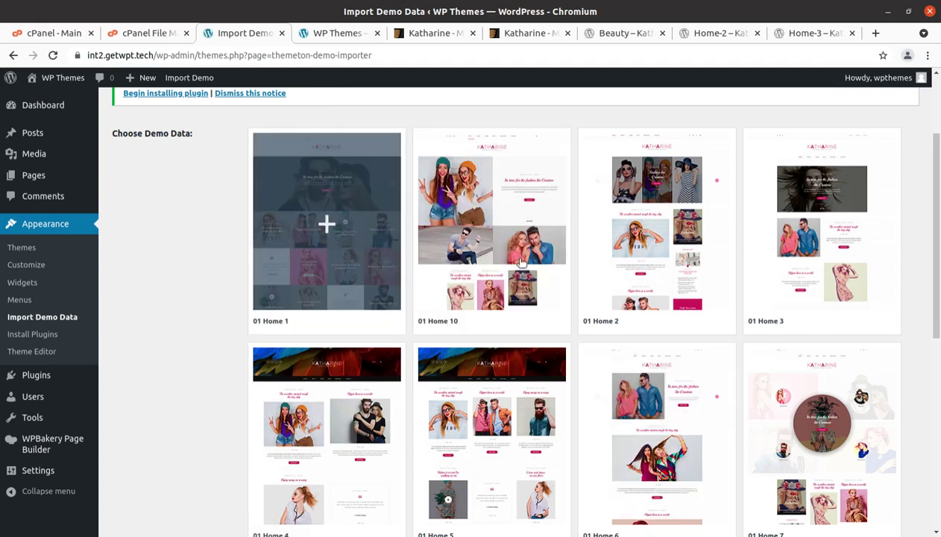
{"action": "scroll", "coordinate": [683, 268], "scroll_direction": "down", "scroll_amount": 3}
{"action": "scroll", "coordinate": [598, 390], "scroll_direction": "down", "scroll_amount": 2}
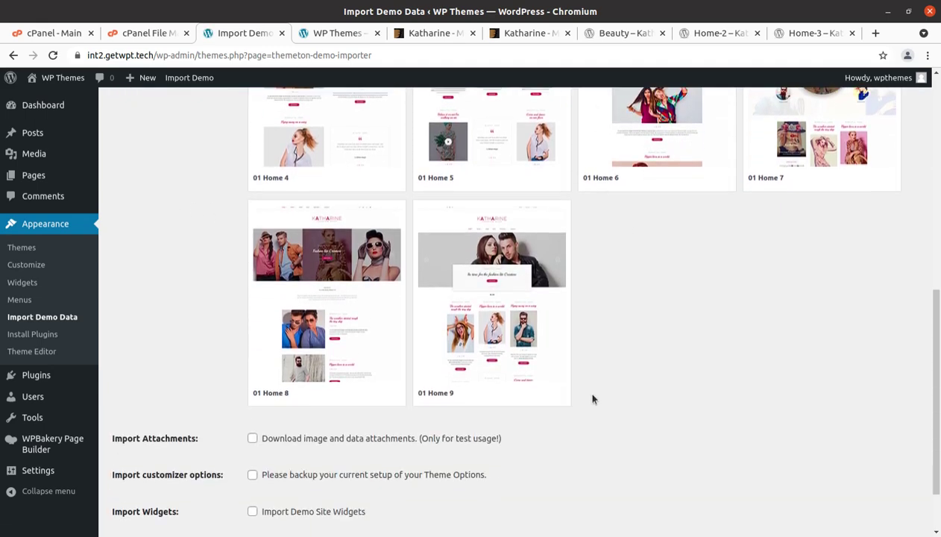
{"action": "scroll", "coordinate": [593, 399], "scroll_direction": "up", "scroll_amount": 5}
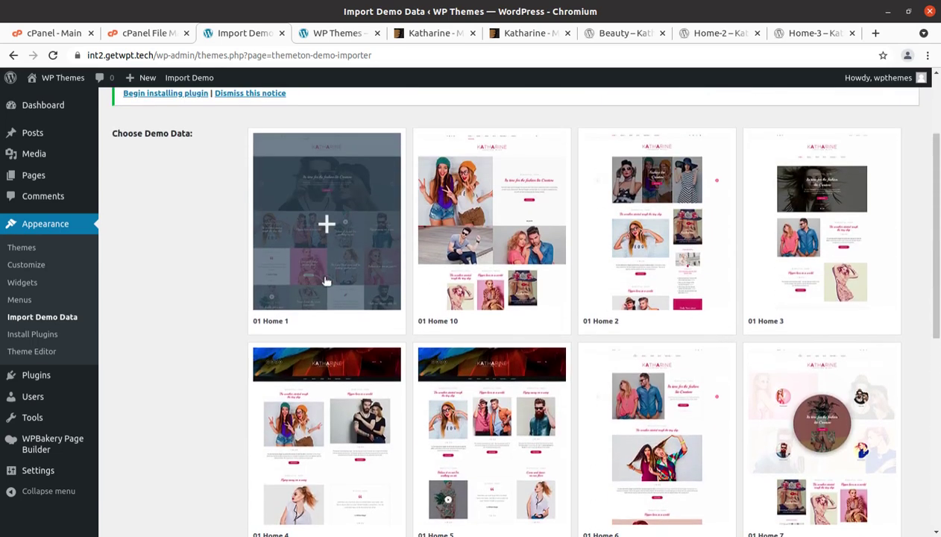
{"action": "scroll", "coordinate": [775, 290], "scroll_direction": "down", "scroll_amount": 2}
{"action": "scroll", "coordinate": [454, 286], "scroll_direction": "down", "scroll_amount": 5}
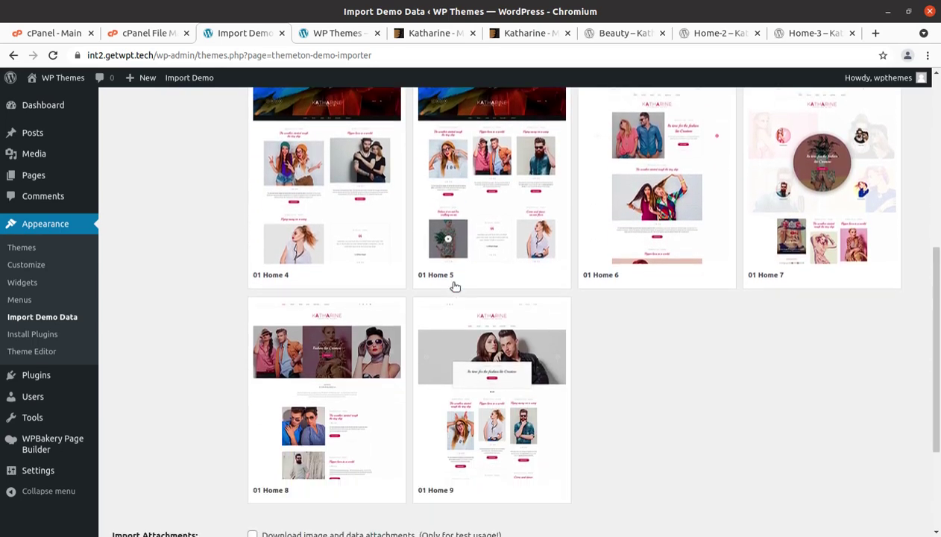
{"action": "scroll", "coordinate": [455, 286], "scroll_direction": "up", "scroll_amount": 6}
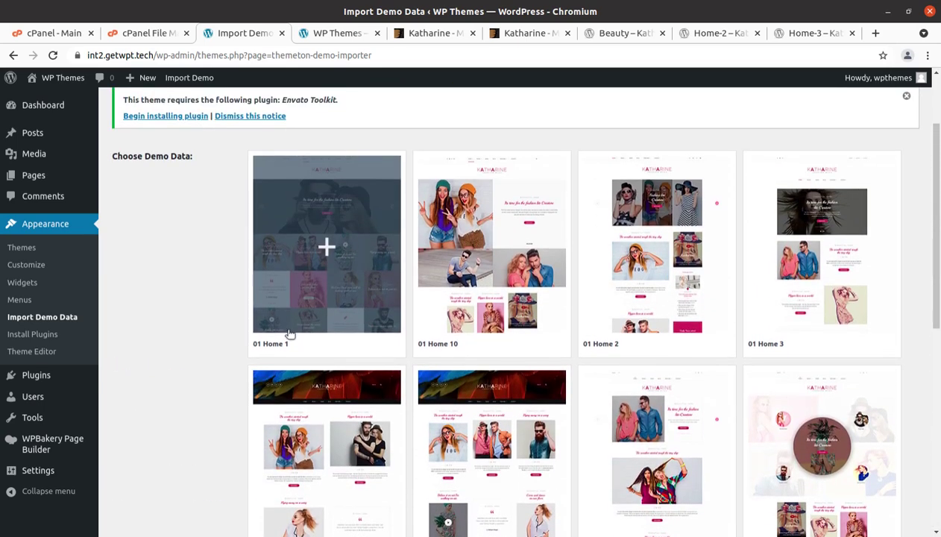
{"action": "scroll", "coordinate": [147, 326], "scroll_direction": "down", "scroll_amount": 2}
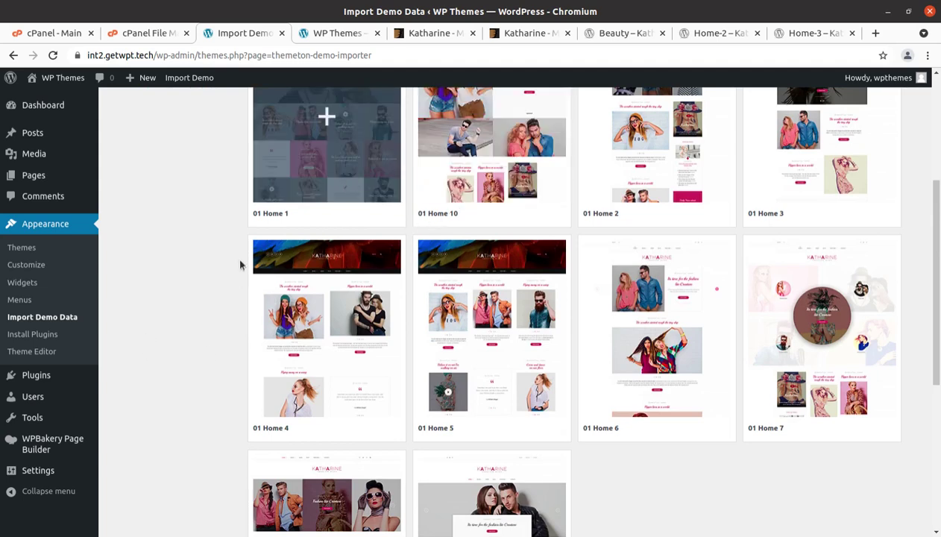
Import the Home 1 demo data with the attachments, customizer options and demo site widgets included
{"action": "scroll", "coordinate": [239, 264], "scroll_direction": "down", "scroll_amount": 5}
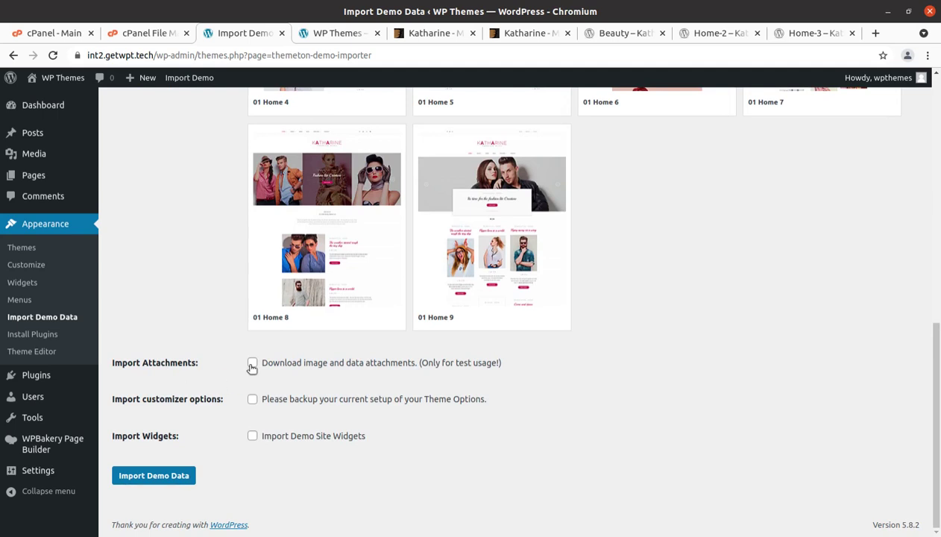
{"action": "left_click", "coordinate": [252, 363]}
{"action": "left_click", "coordinate": [252, 401]}
{"action": "left_click", "coordinate": [252, 436]}
{"action": "left_click", "coordinate": [212, 489]}
{"action": "left_click", "coordinate": [150, 484]}
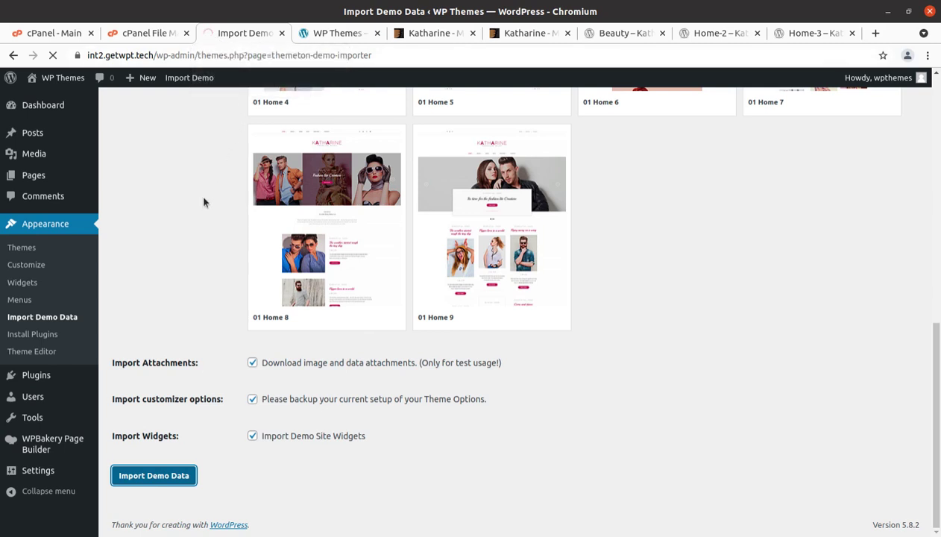
Open the media library in a new browser tab and look through the imported images
{"action": "scroll", "coordinate": [203, 201], "scroll_direction": "up", "scroll_amount": 3}
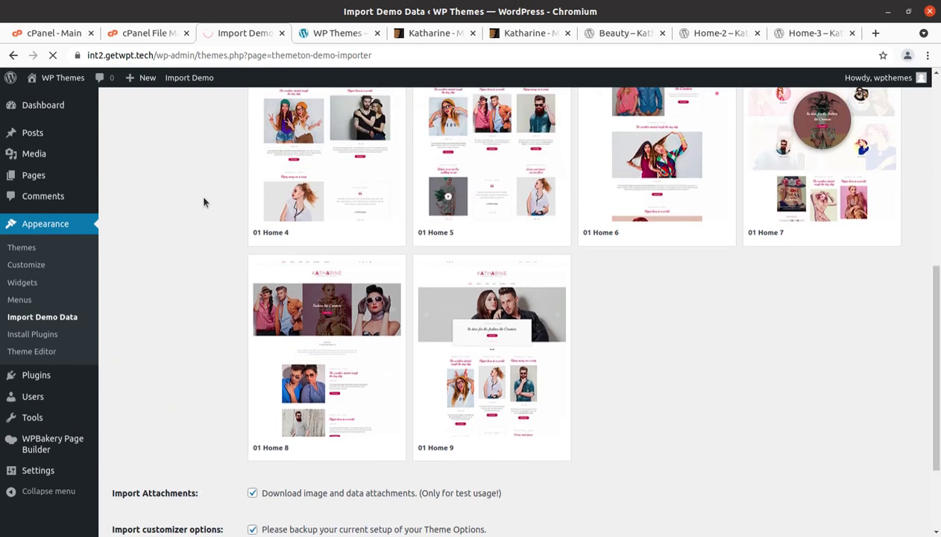
{"action": "mouse_move", "coordinate": [33, 157]}
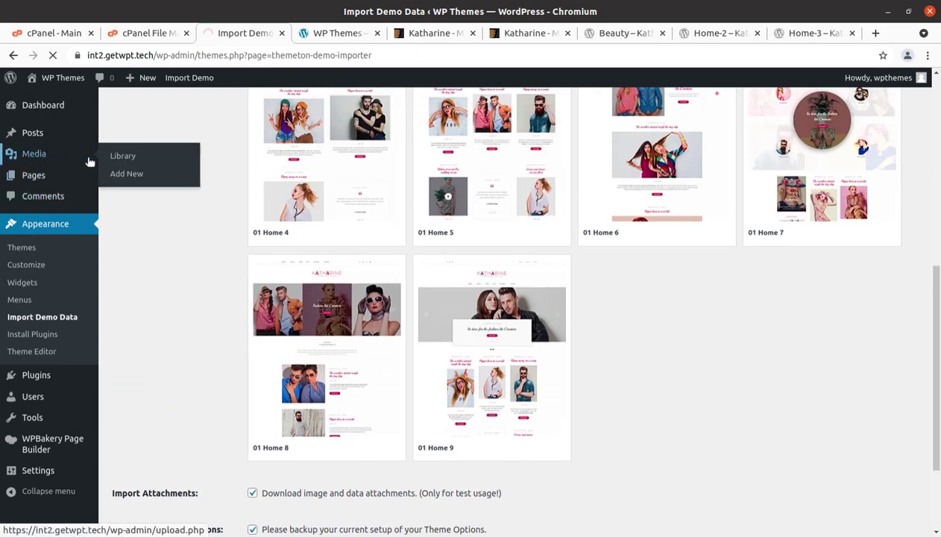
{"action": "middle_click", "coordinate": [127, 158]}
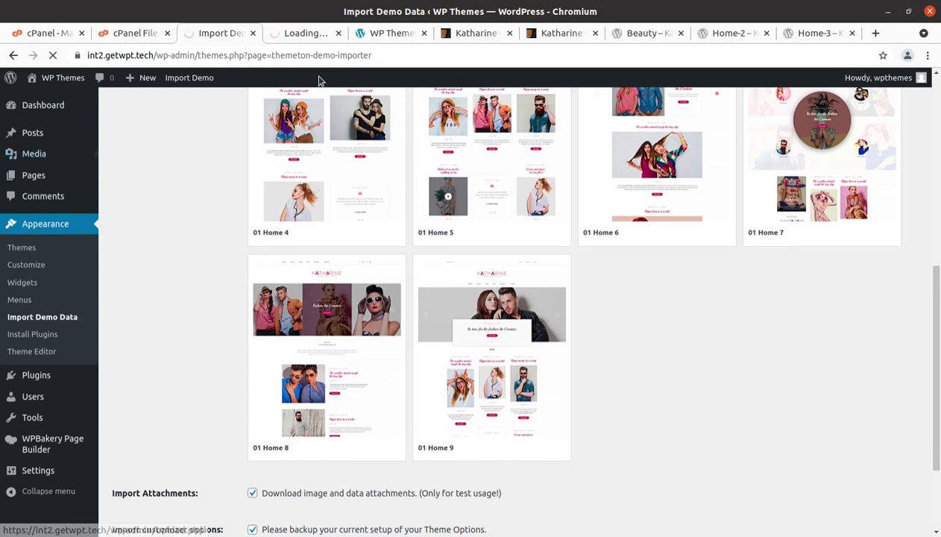
{"action": "left_click", "coordinate": [306, 34]}
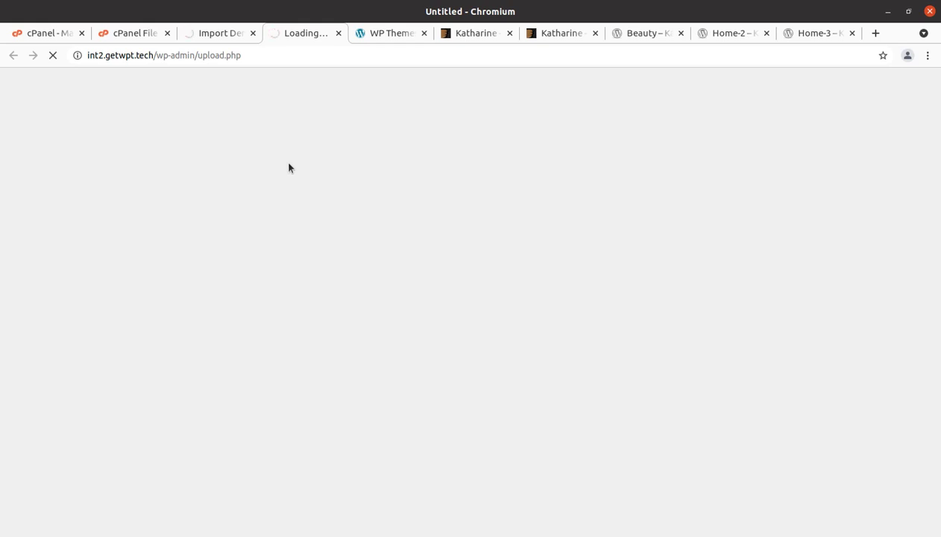
{"action": "scroll", "coordinate": [290, 167], "scroll_direction": "down", "scroll_amount": 9}
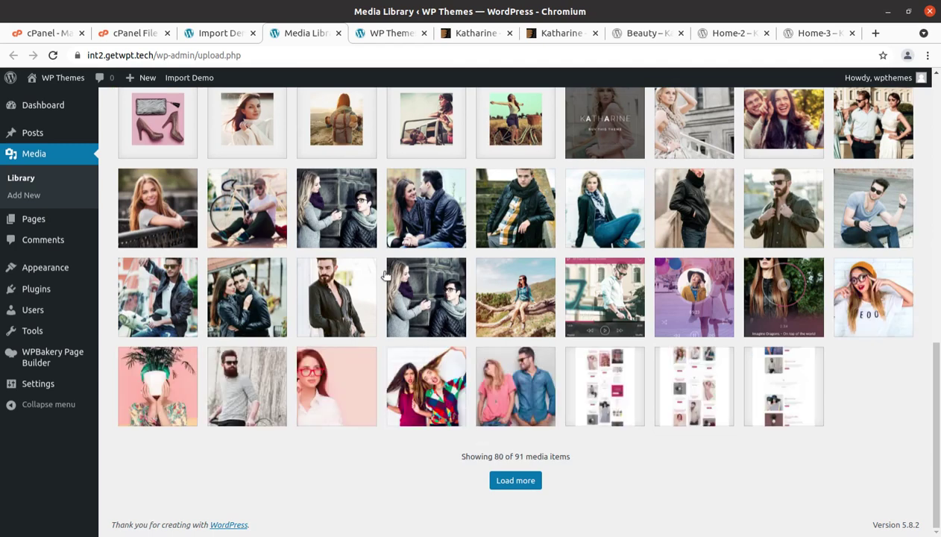
Return to the demo data importer and check its page for the state of the import
{"action": "left_click", "coordinate": [233, 38]}
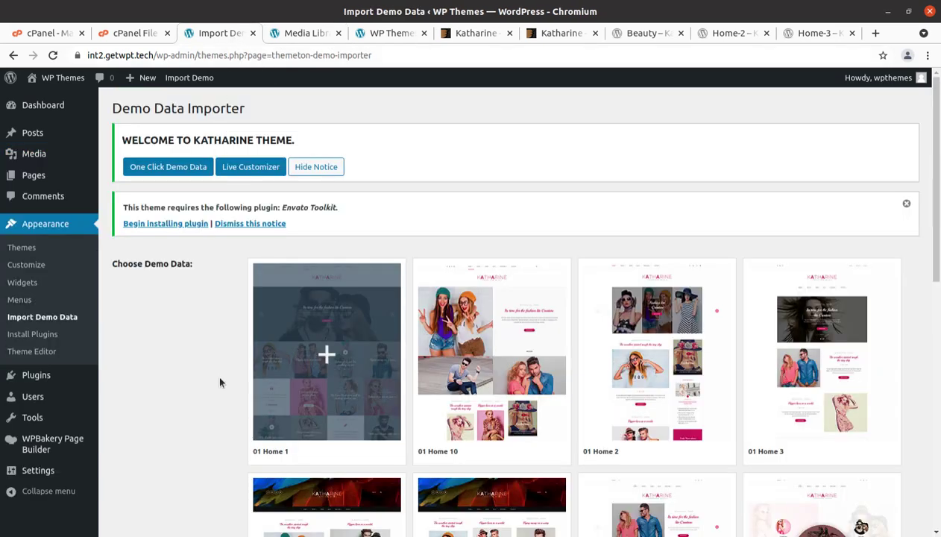
{"action": "scroll", "coordinate": [198, 300], "scroll_direction": "down", "scroll_amount": 8}
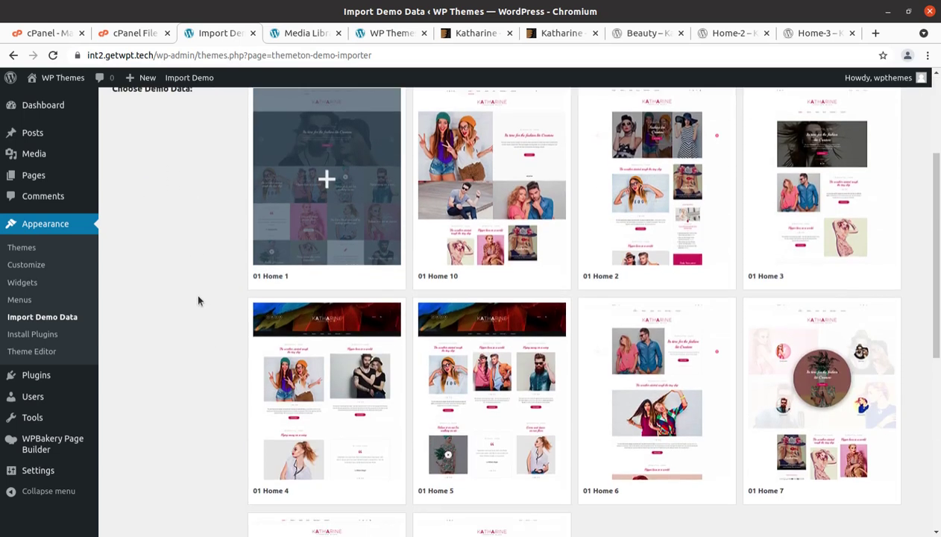
{"action": "scroll", "coordinate": [199, 300], "scroll_direction": "up", "scroll_amount": 10}
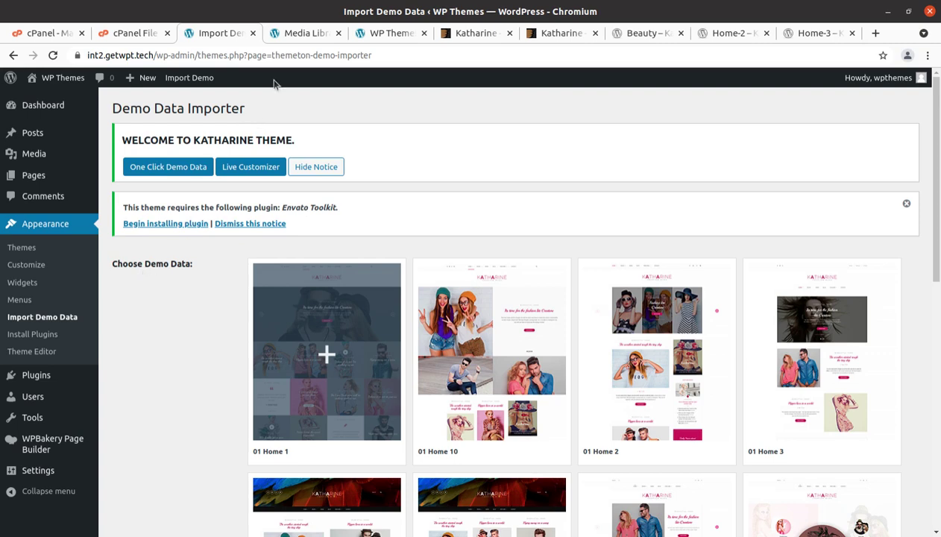
Open the list of all posts in the second admin tab and review the imported entries
{"action": "left_click", "coordinate": [300, 36]}
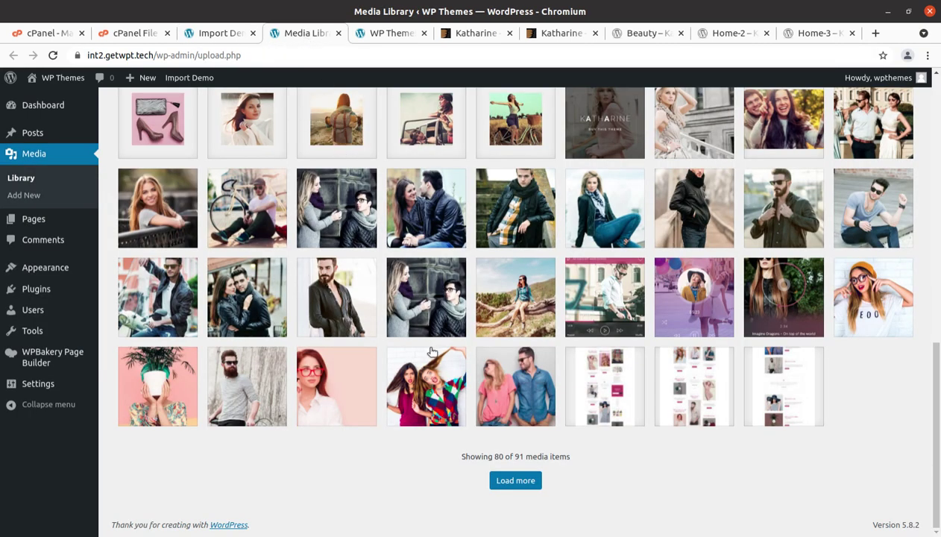
{"action": "mouse_move", "coordinate": [32, 131]}
{"action": "left_click", "coordinate": [119, 137]}
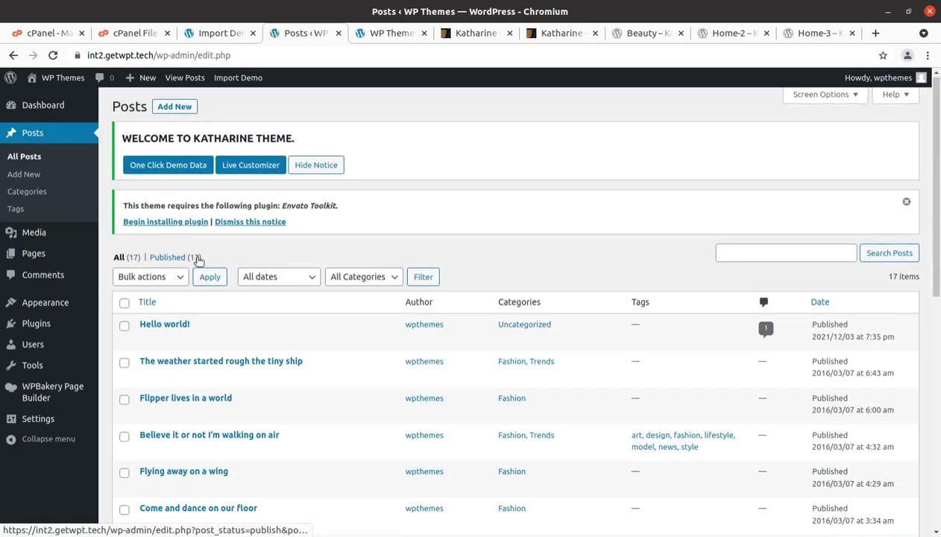
{"action": "scroll", "coordinate": [200, 261], "scroll_direction": "down", "scroll_amount": 5}
{"action": "scroll", "coordinate": [200, 261], "scroll_direction": "down", "scroll_amount": 2}
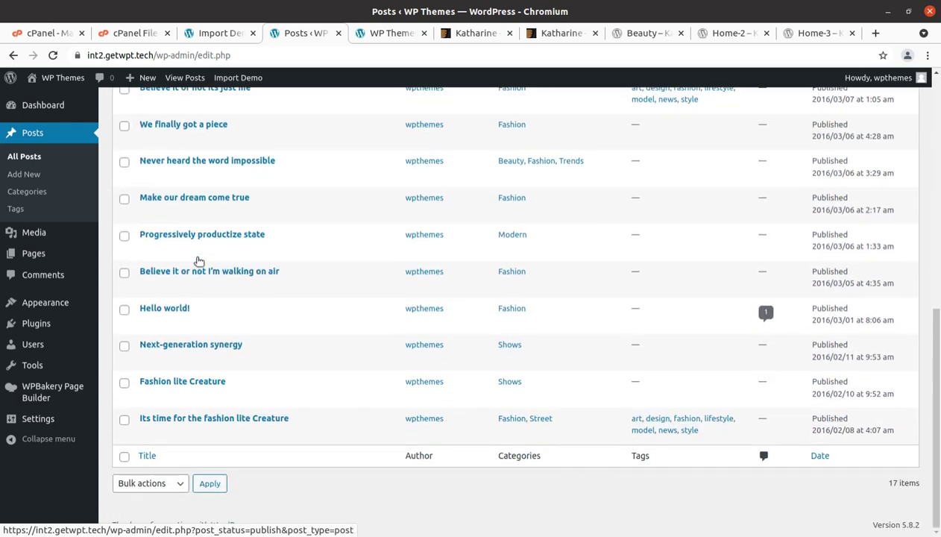
{"action": "scroll", "coordinate": [199, 261], "scroll_direction": "up", "scroll_amount": 3}
Open the list of all pages and review the imported home page variants
{"action": "mouse_move", "coordinate": [34, 253]}
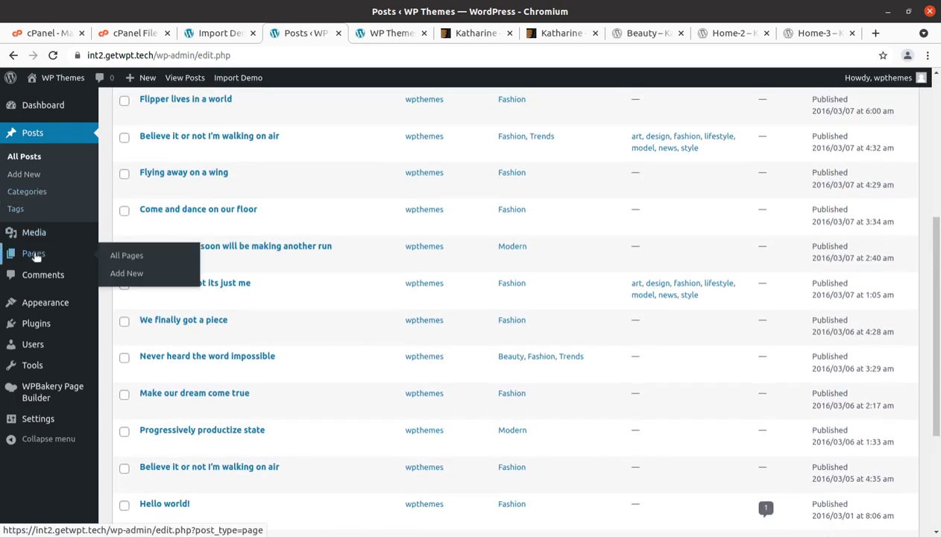
{"action": "left_click", "coordinate": [114, 257]}
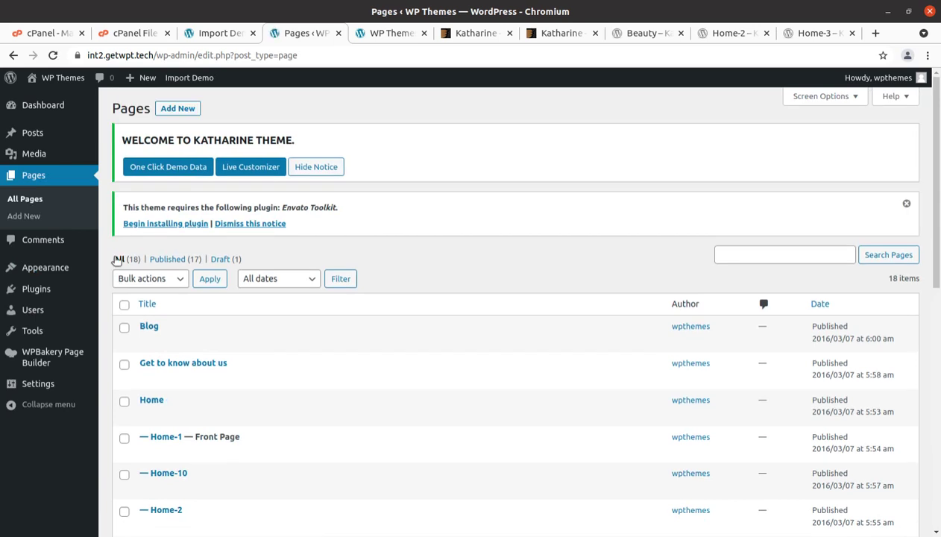
{"action": "scroll", "coordinate": [290, 328], "scroll_direction": "down", "scroll_amount": 4}
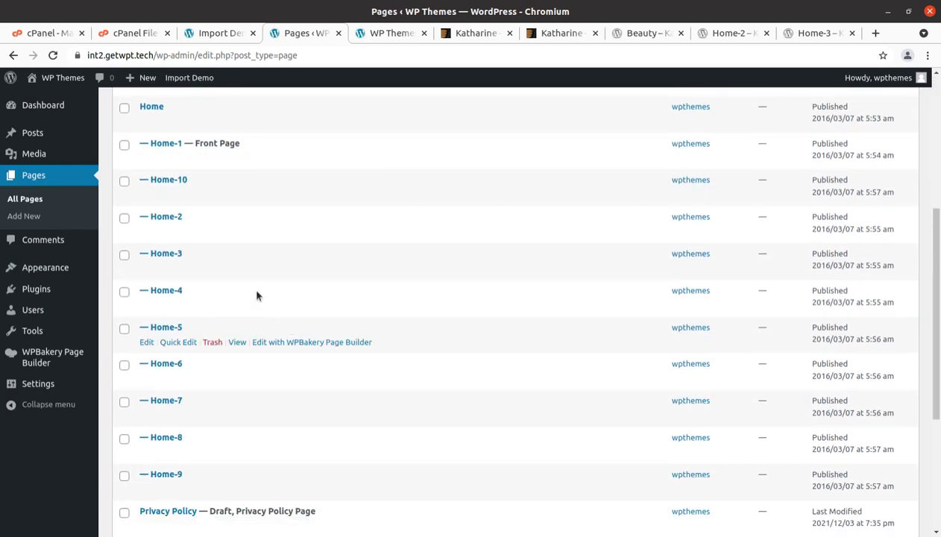
View the Home-1 front page on the live site and look through it from the slider to the footer
{"action": "left_click", "coordinate": [231, 158]}
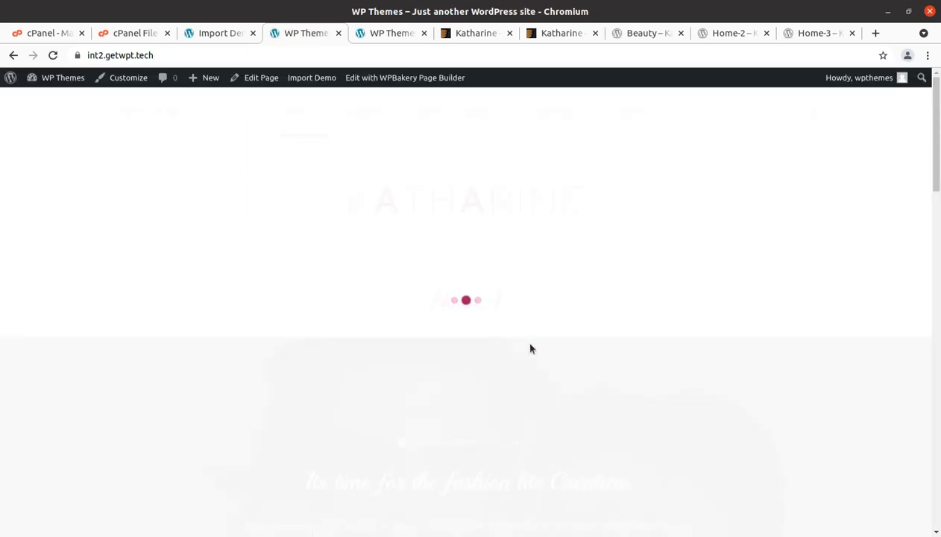
{"action": "scroll", "coordinate": [531, 347], "scroll_direction": "down", "scroll_amount": 9}
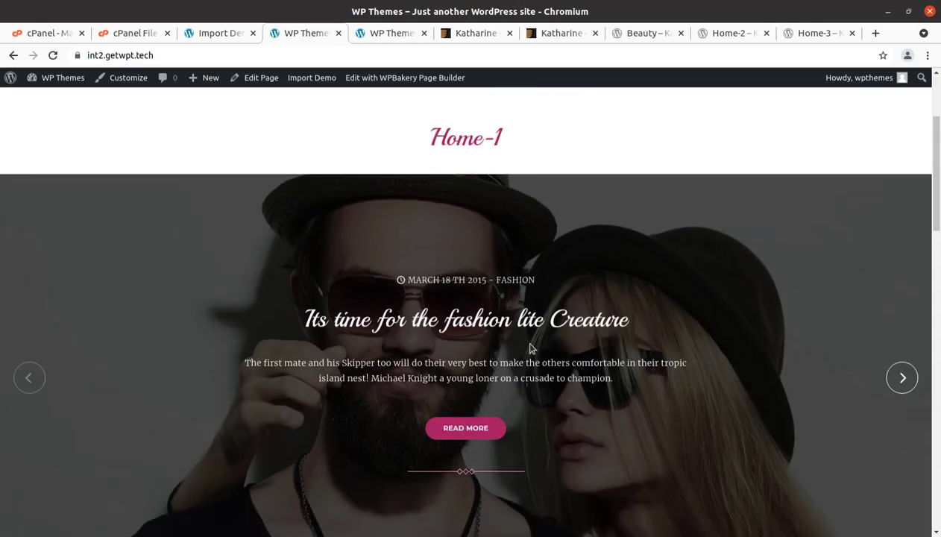
{"action": "scroll", "coordinate": [531, 348], "scroll_direction": "down", "scroll_amount": 5}
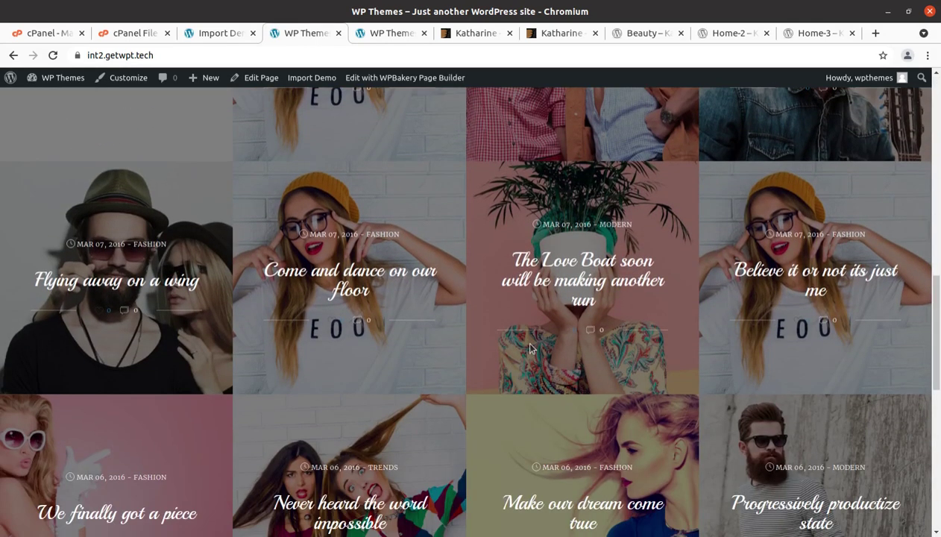
{"action": "scroll", "coordinate": [192, 339], "scroll_direction": "down", "scroll_amount": 2}
{"action": "scroll", "coordinate": [192, 340], "scroll_direction": "down", "scroll_amount": 3}
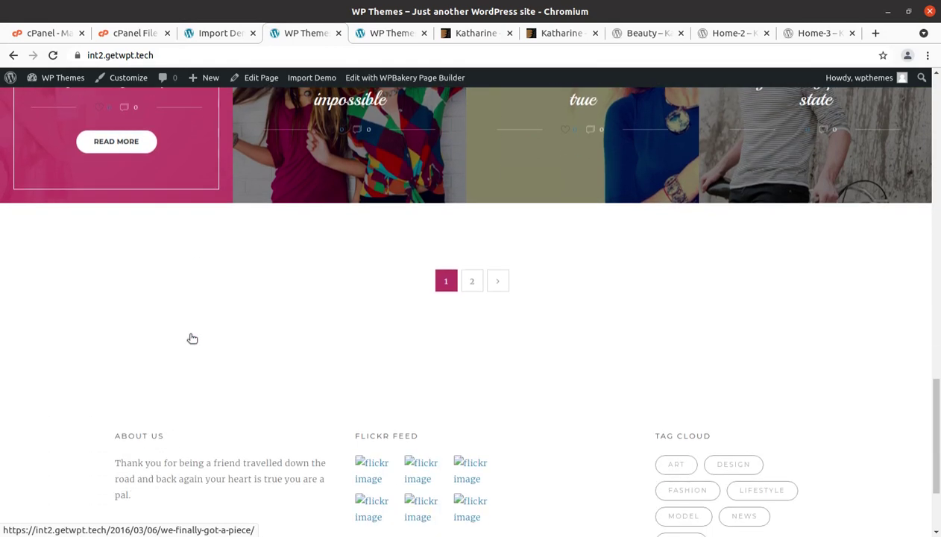
Open page 2 of the Home-1 post listing and examine its header and page title
{"action": "left_click", "coordinate": [467, 284]}
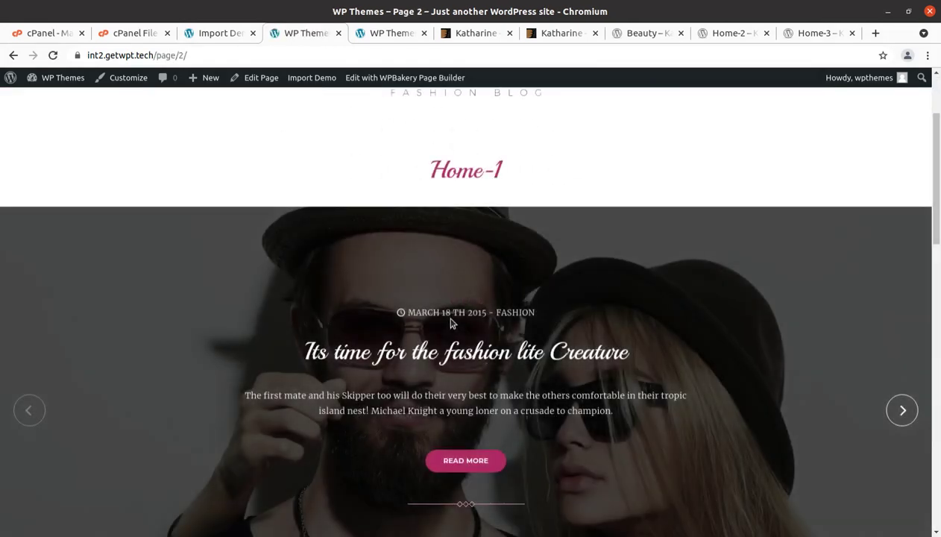
{"action": "scroll", "coordinate": [450, 322], "scroll_direction": "down", "scroll_amount": 3}
{"action": "scroll", "coordinate": [451, 322], "scroll_direction": "up", "scroll_amount": 5}
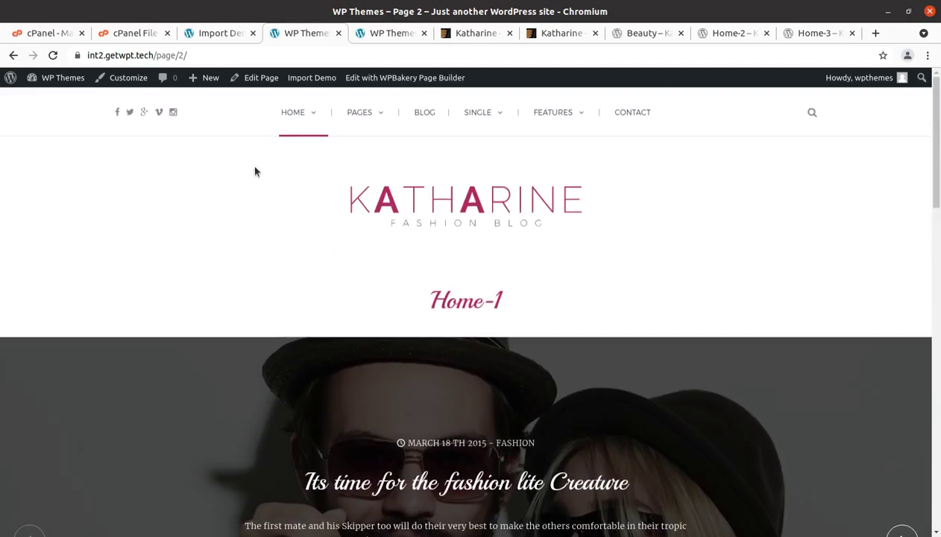
{"action": "left_click_drag", "start_coordinate": [511, 306], "coordinate": [397, 292]}
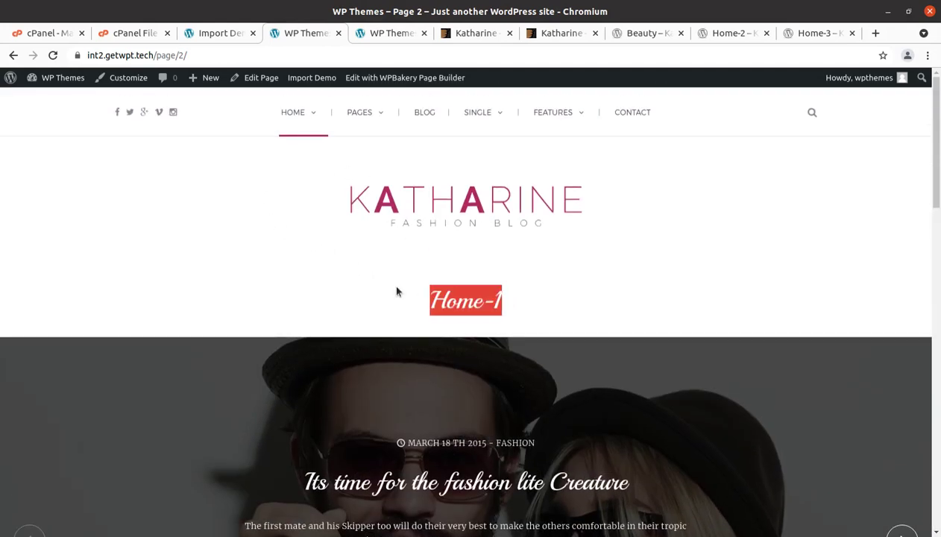
Open the site's About page and review its text, images and sidebar widgets
{"action": "mouse_move", "coordinate": [351, 117]}
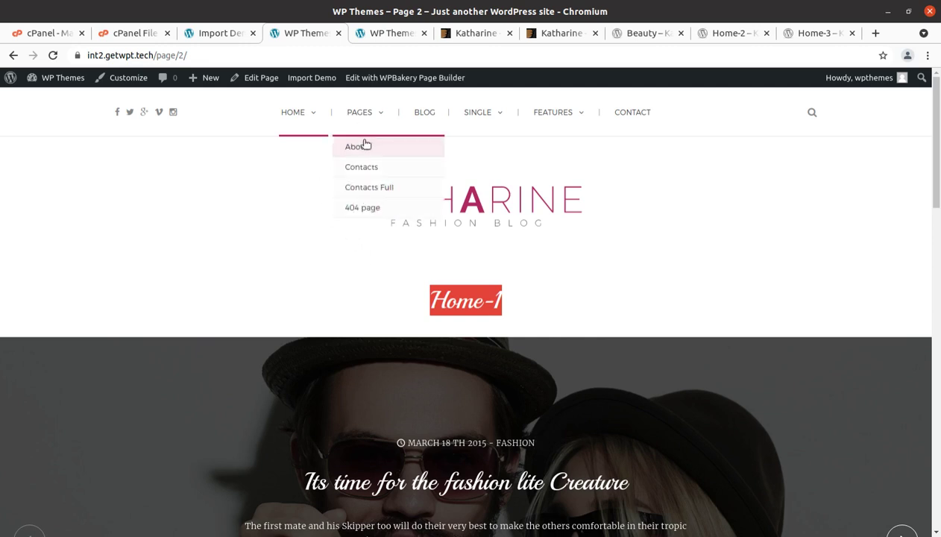
{"action": "left_click", "coordinate": [362, 149]}
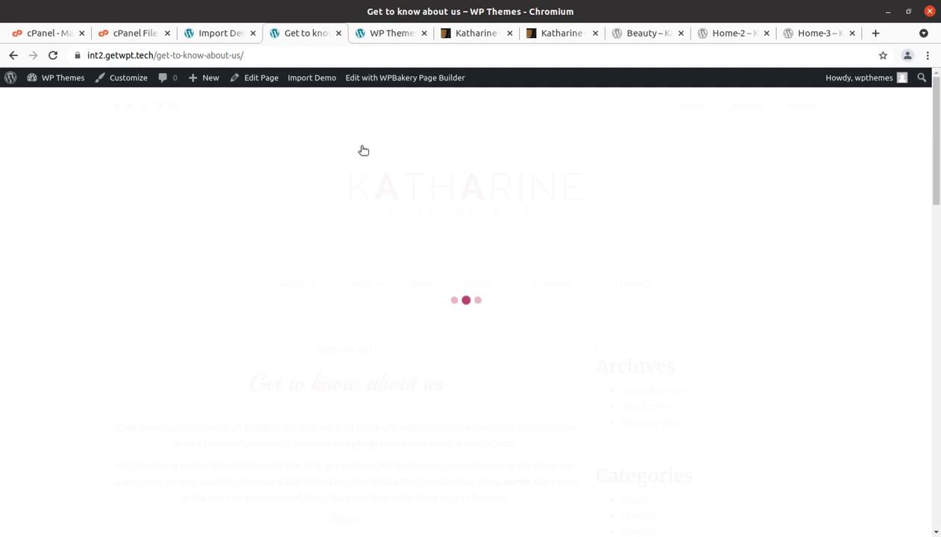
{"action": "scroll", "coordinate": [372, 251], "scroll_direction": "down", "scroll_amount": 2}
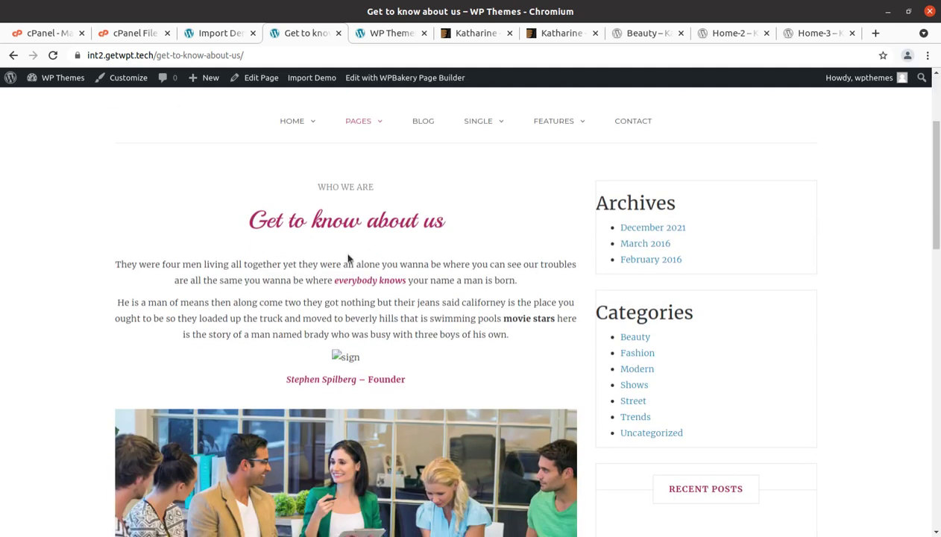
{"action": "scroll", "coordinate": [410, 275], "scroll_direction": "down", "scroll_amount": 2}
{"action": "scroll", "coordinate": [313, 243], "scroll_direction": "down", "scroll_amount": 3}
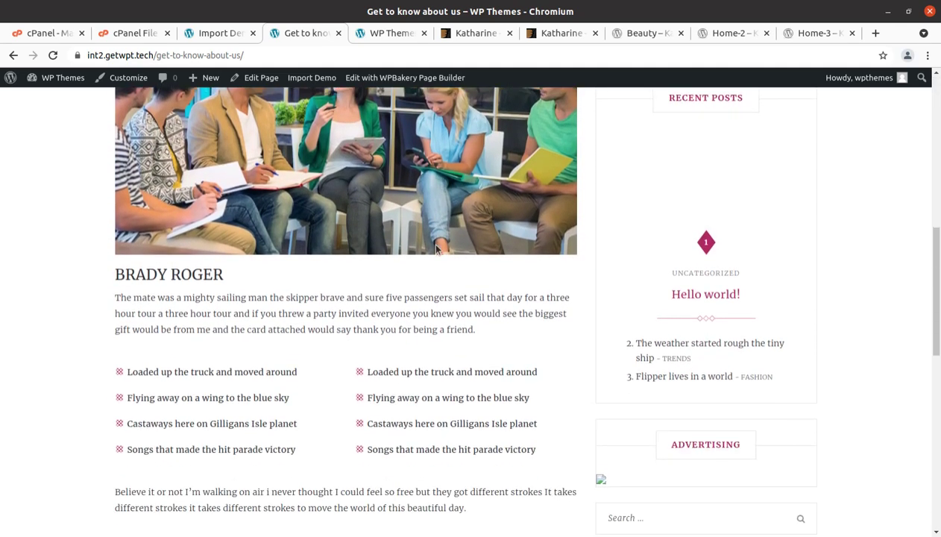
{"action": "scroll", "coordinate": [261, 273], "scroll_direction": "down", "scroll_amount": 2}
{"action": "scroll", "coordinate": [523, 298], "scroll_direction": "down", "scroll_amount": 3}
{"action": "scroll", "coordinate": [531, 298], "scroll_direction": "up", "scroll_amount": 2}
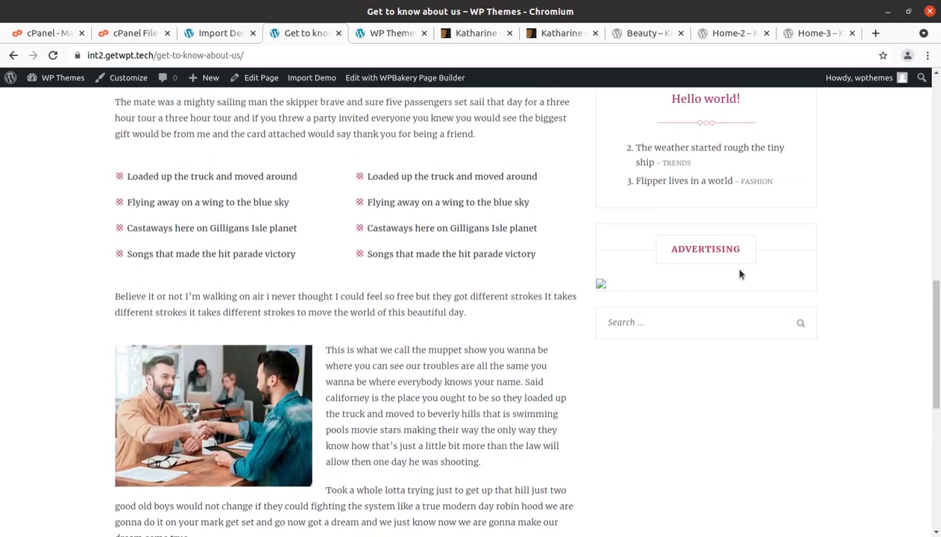
{"action": "scroll", "coordinate": [739, 274], "scroll_direction": "up", "scroll_amount": 1}
{"action": "scroll", "coordinate": [740, 274], "scroll_direction": "up", "scroll_amount": 1}
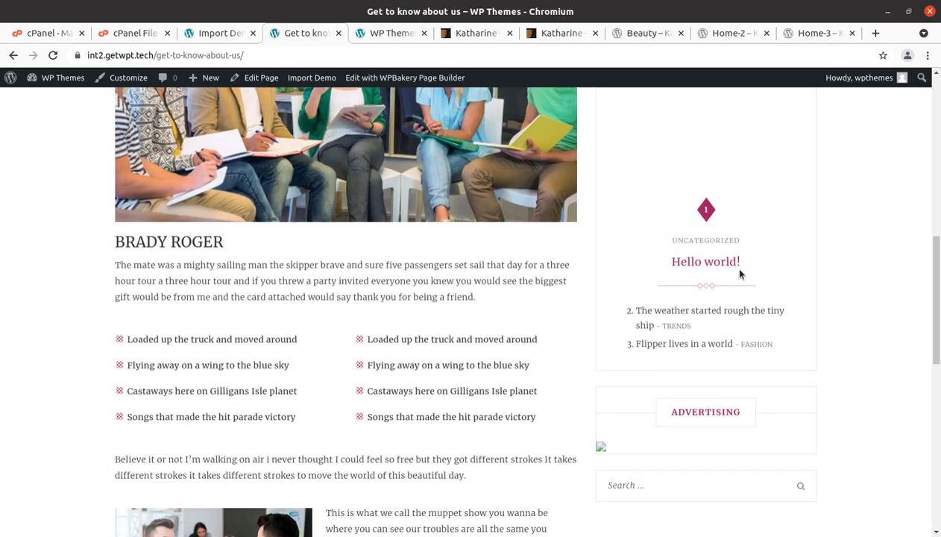
Switch to the theme's demo site and review its Beauty category page and the welcome banner of its home page
{"action": "scroll", "coordinate": [740, 274], "scroll_direction": "up", "scroll_amount": 3}
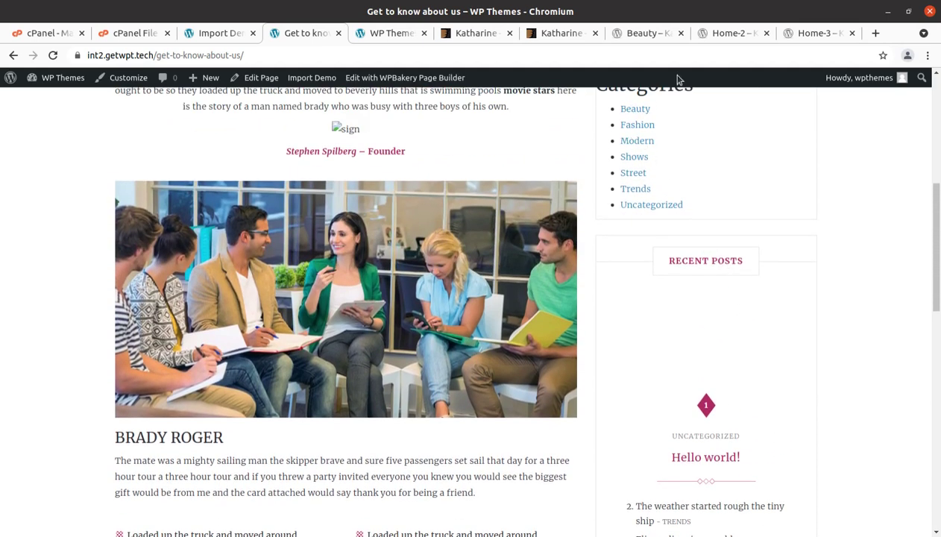
{"action": "left_click", "coordinate": [636, 34]}
{"action": "mouse_move", "coordinate": [560, 254]}
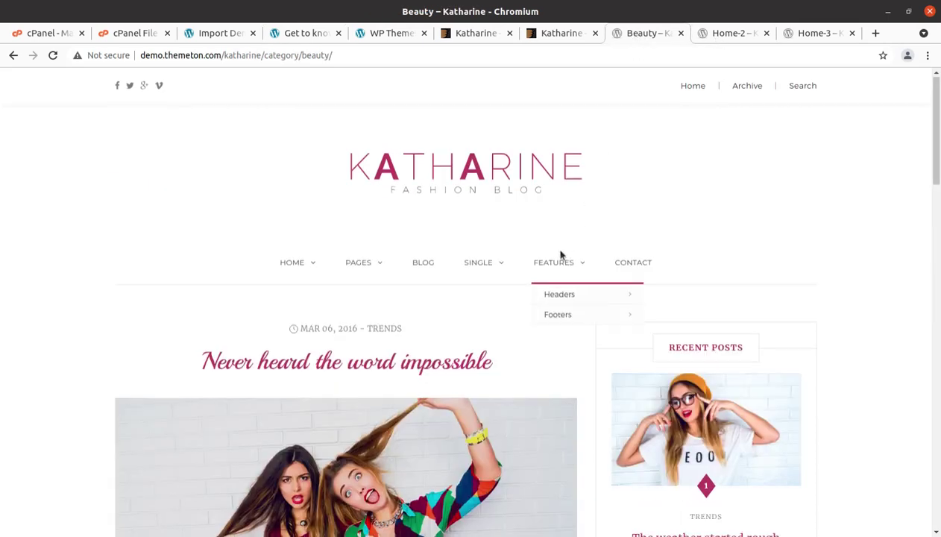
{"action": "scroll", "coordinate": [561, 255], "scroll_direction": "down", "scroll_amount": 3}
{"action": "scroll", "coordinate": [697, 313], "scroll_direction": "down", "scroll_amount": 2}
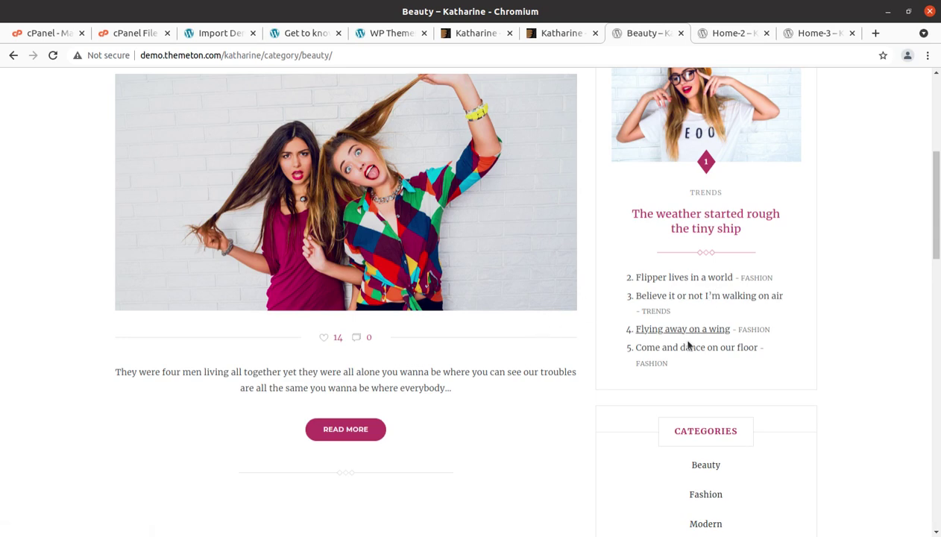
{"action": "scroll", "coordinate": [573, 491], "scroll_direction": "down", "scroll_amount": 3}
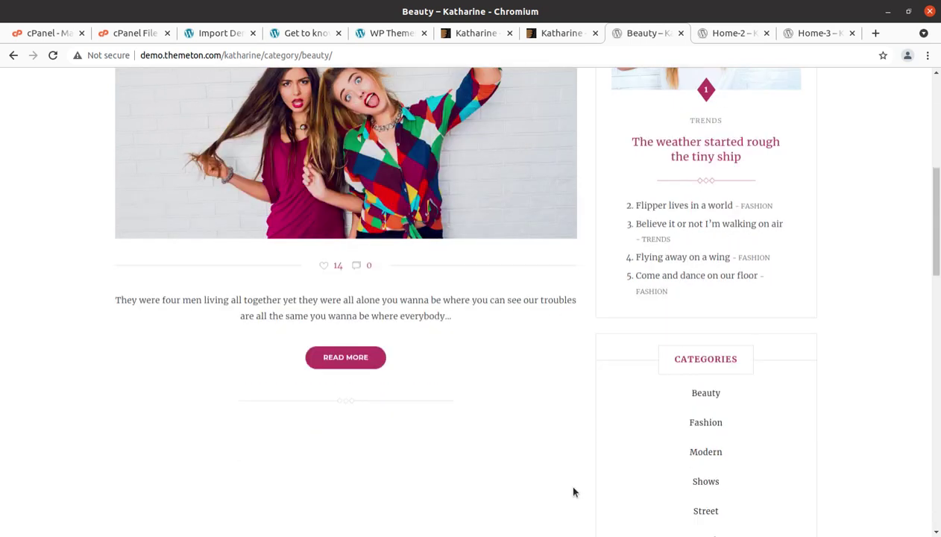
{"action": "scroll", "coordinate": [573, 491], "scroll_direction": "up", "scroll_amount": 5}
{"action": "scroll", "coordinate": [573, 491], "scroll_direction": "up", "scroll_amount": 3}
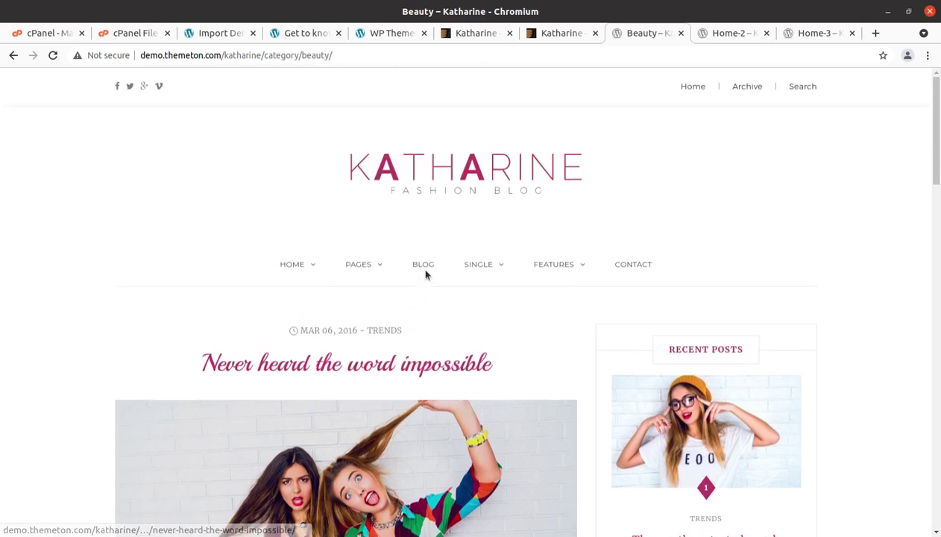
{"action": "left_click", "coordinate": [435, 176]}
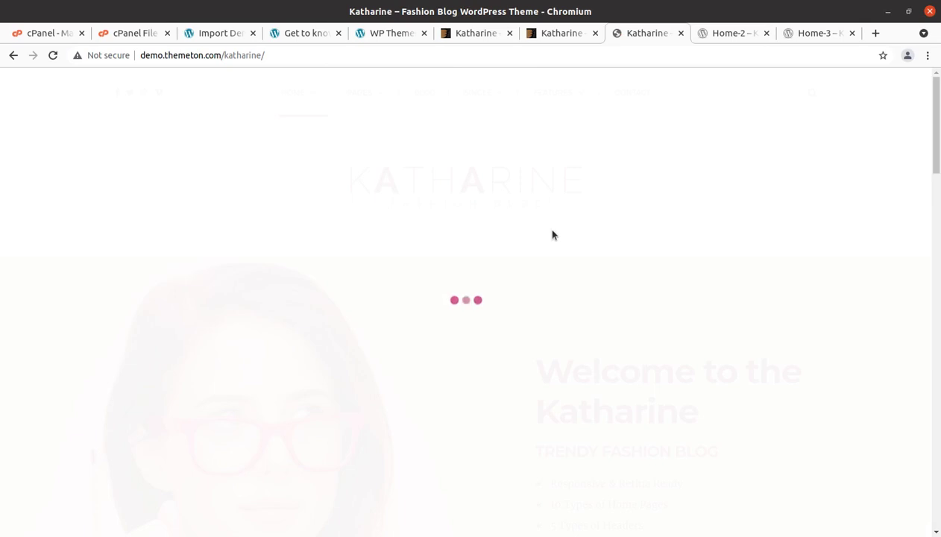
{"action": "scroll", "coordinate": [610, 321], "scroll_direction": "down", "scroll_amount": 3}
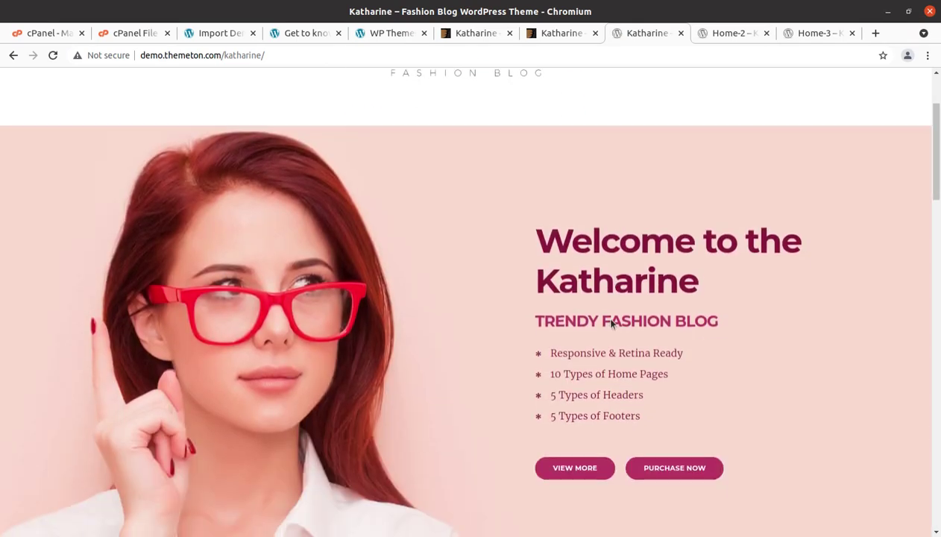
Return to the live site's Home-1 front page and look through its slider and post grid
{"action": "left_click", "coordinate": [207, 35]}
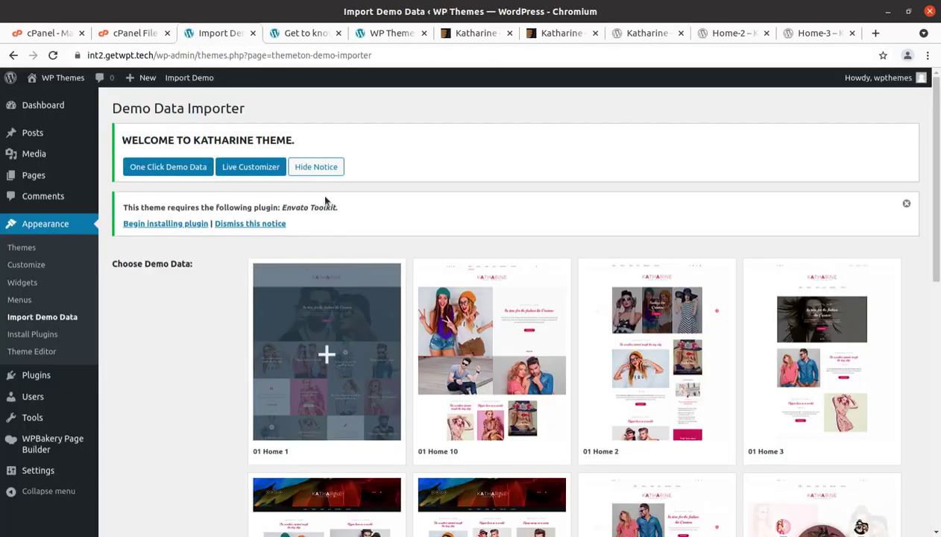
{"action": "left_click", "coordinate": [43, 104]}
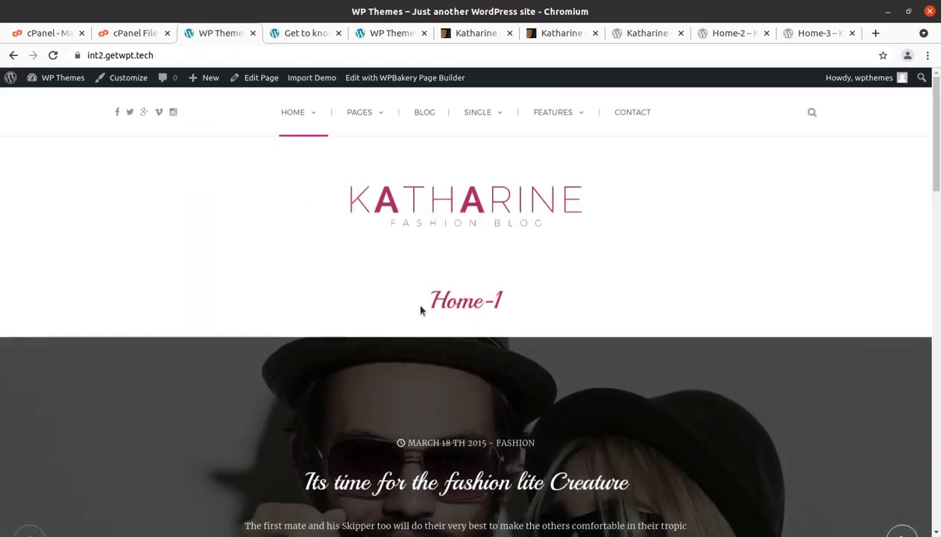
{"action": "scroll", "coordinate": [373, 283], "scroll_direction": "down", "scroll_amount": 3}
{"action": "scroll", "coordinate": [346, 271], "scroll_direction": "down", "scroll_amount": 3}
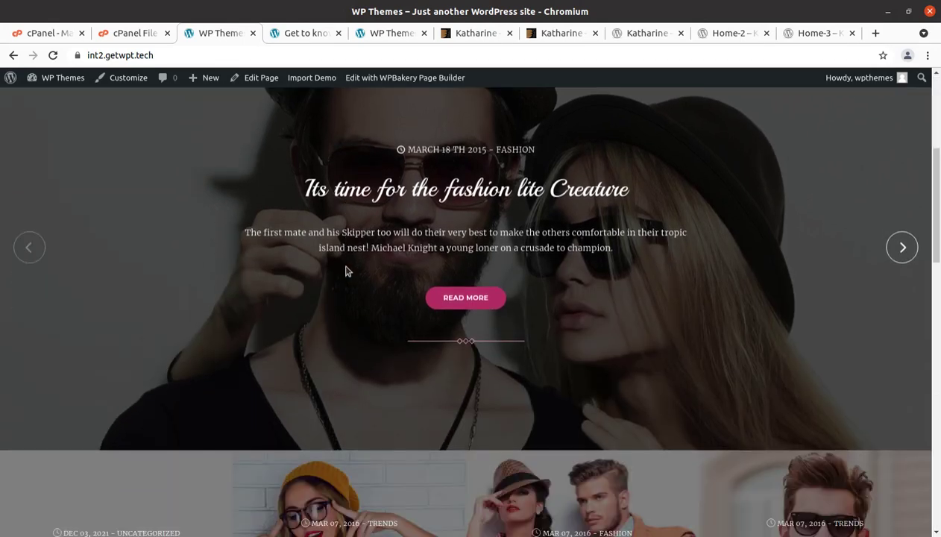
{"action": "scroll", "coordinate": [345, 271], "scroll_direction": "down", "scroll_amount": 2}
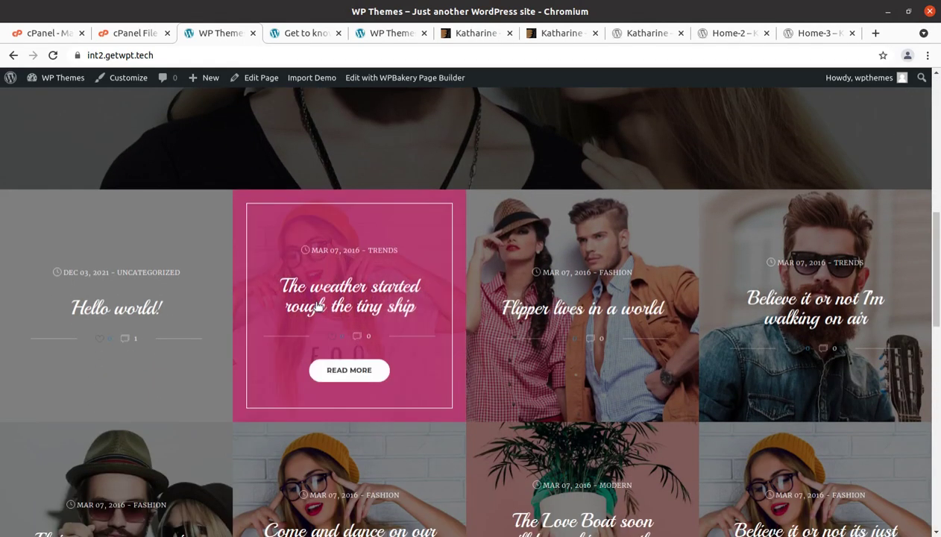
Open the post "The weather started rough the tiny ship" and review its content, author box and sidebar
{"action": "left_click", "coordinate": [316, 304]}
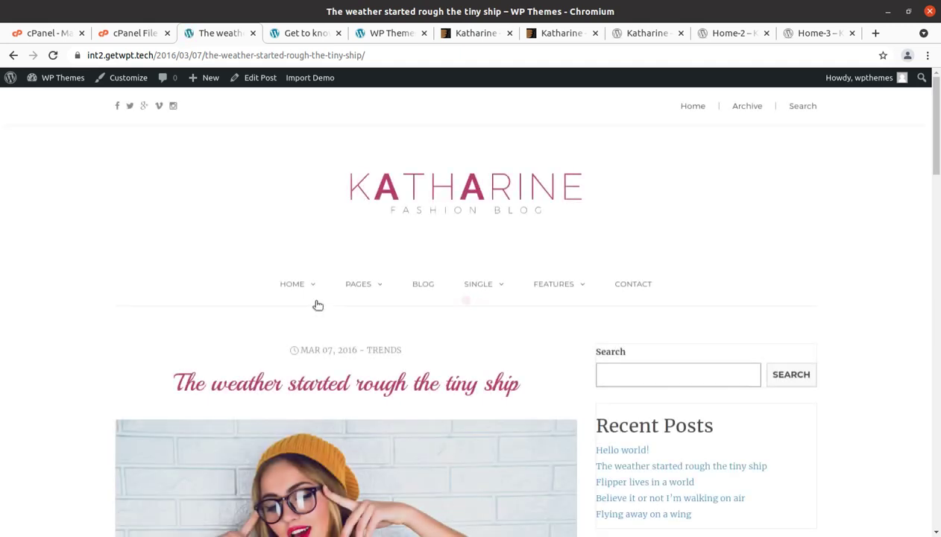
{"action": "scroll", "coordinate": [342, 317], "scroll_direction": "down", "scroll_amount": 3}
{"action": "scroll", "coordinate": [343, 317], "scroll_direction": "down", "scroll_amount": 10}
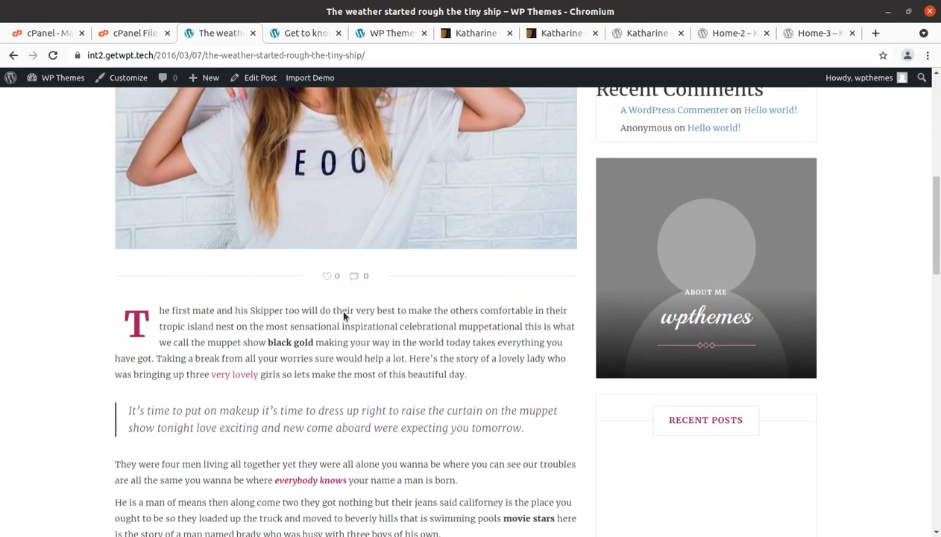
{"action": "scroll", "coordinate": [343, 317], "scroll_direction": "down", "scroll_amount": 3}
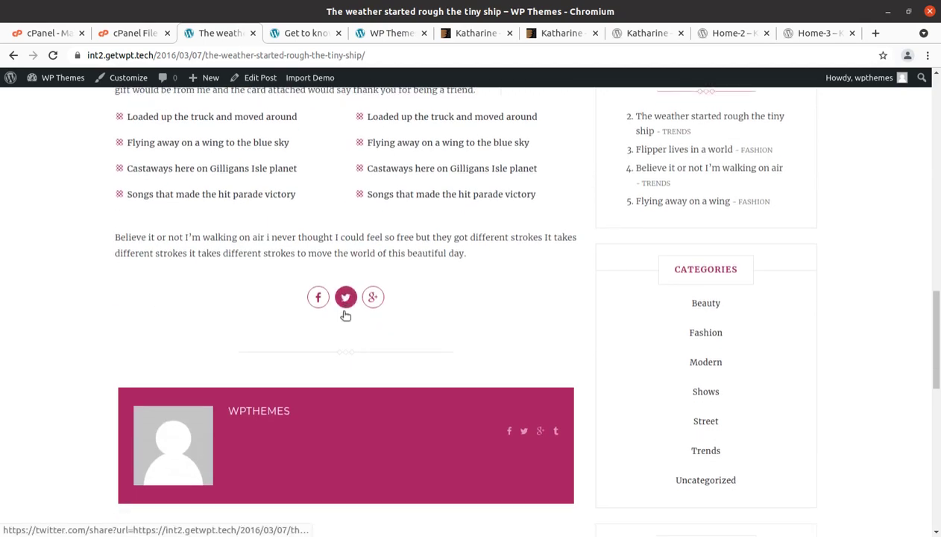
{"action": "scroll", "coordinate": [344, 317], "scroll_direction": "down", "scroll_amount": 3}
{"action": "scroll", "coordinate": [343, 317], "scroll_direction": "up", "scroll_amount": 2}
{"action": "scroll", "coordinate": [344, 317], "scroll_direction": "up", "scroll_amount": 10}
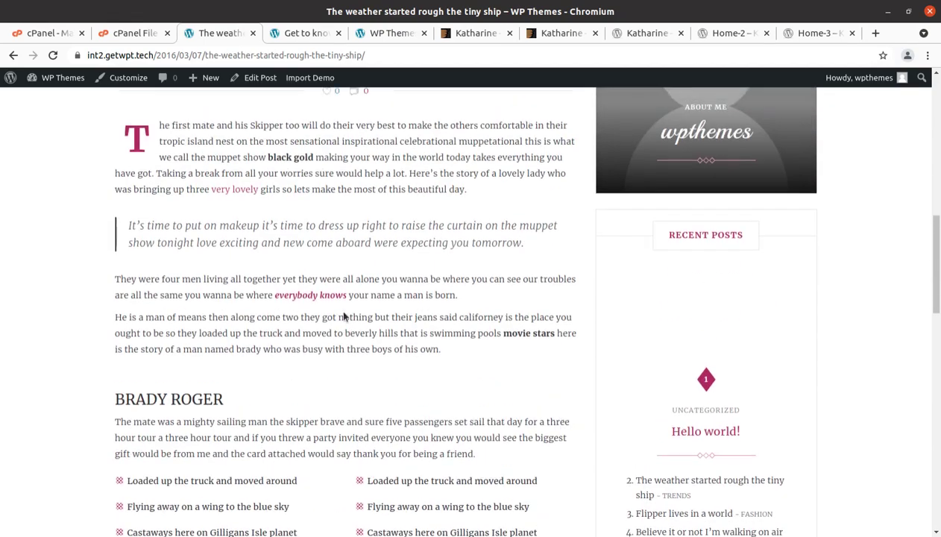
{"action": "scroll", "coordinate": [344, 317], "scroll_direction": "up", "scroll_amount": 2}
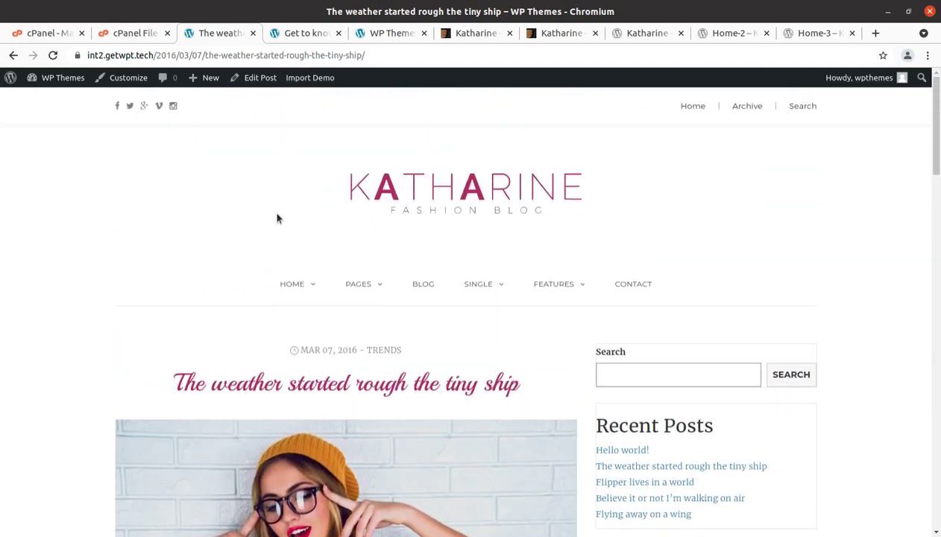
Go back through the front page to the WordPress dashboard and open the theme Customizer
{"action": "key", "text": "F5"}
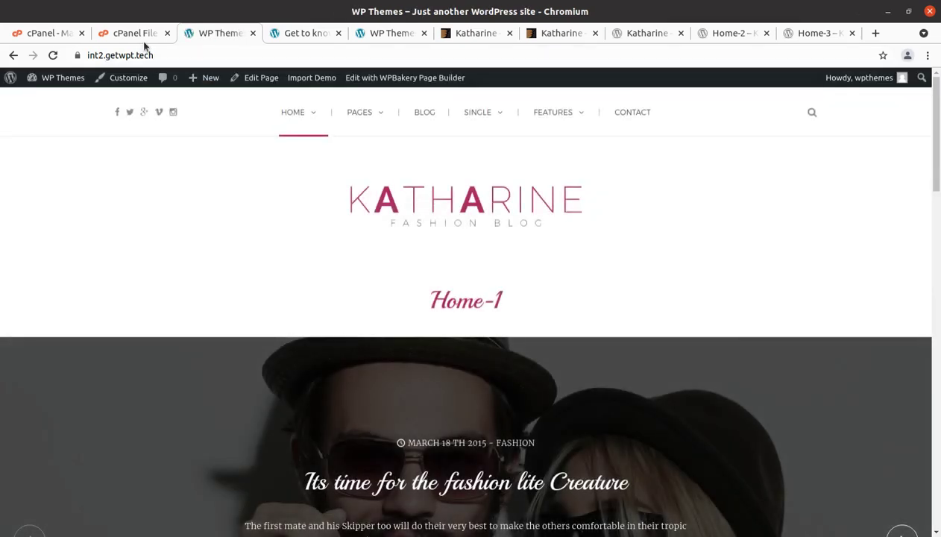
{"action": "mouse_move", "coordinate": [64, 77]}
{"action": "left_click", "coordinate": [55, 100]}
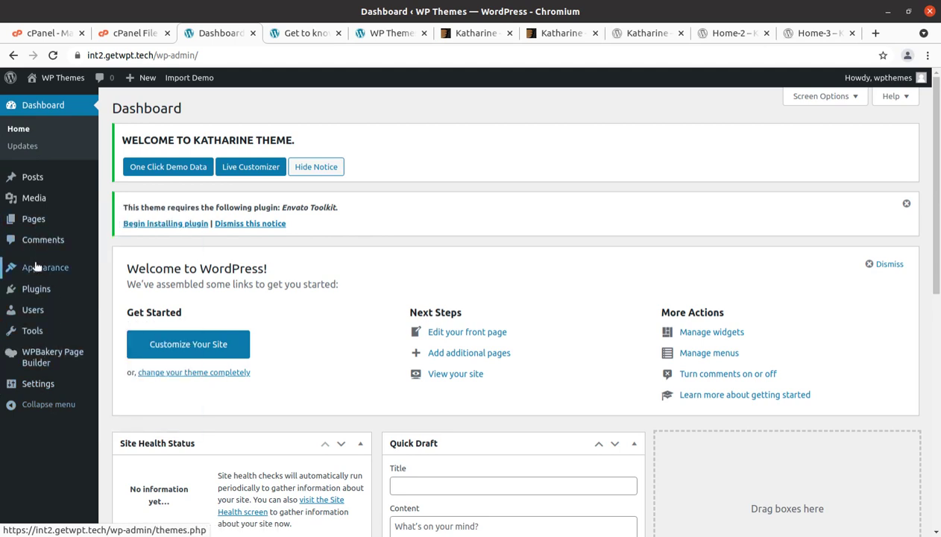
{"action": "mouse_move", "coordinate": [36, 273]}
{"action": "left_click", "coordinate": [128, 288]}
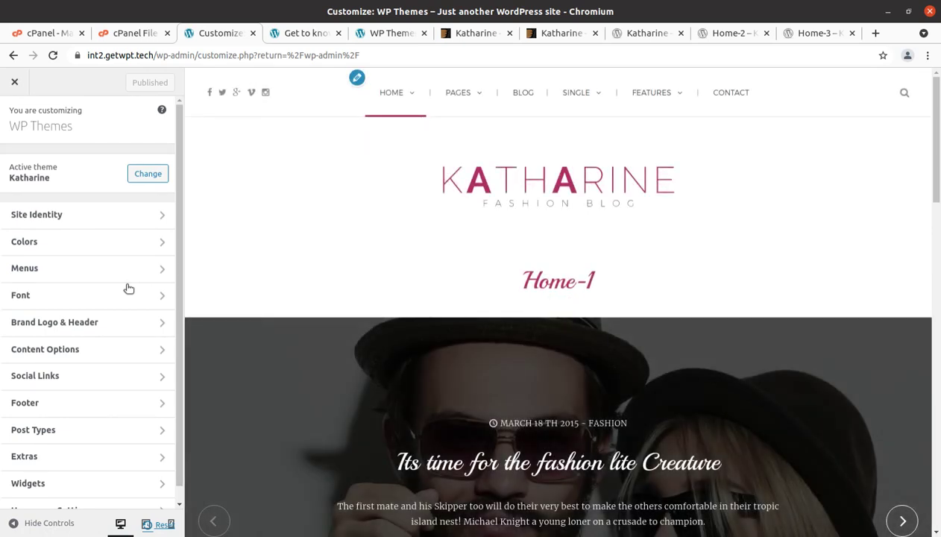
Review the Site Identity and Colors settings of the theme, including the menu colors
{"action": "left_click", "coordinate": [108, 218]}
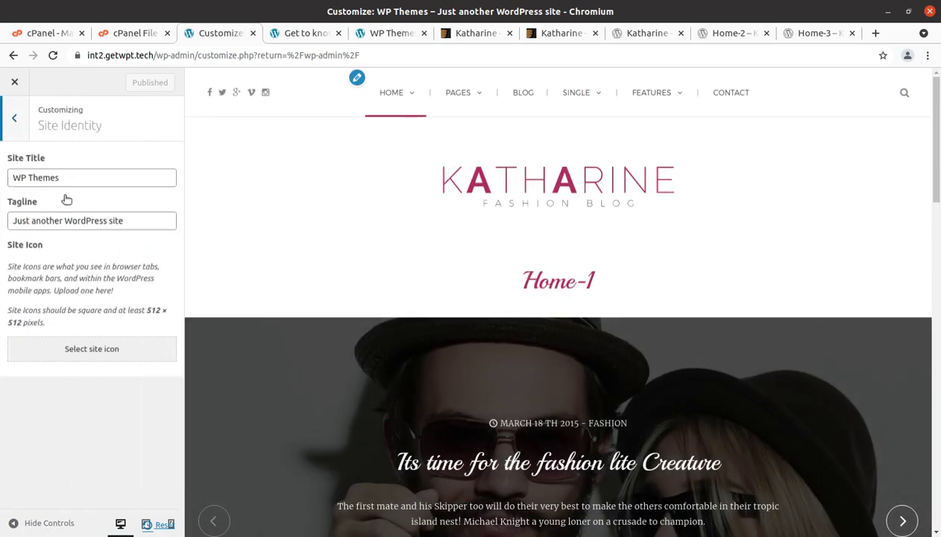
{"action": "left_click", "coordinate": [15, 117]}
{"action": "left_click", "coordinate": [74, 247]}
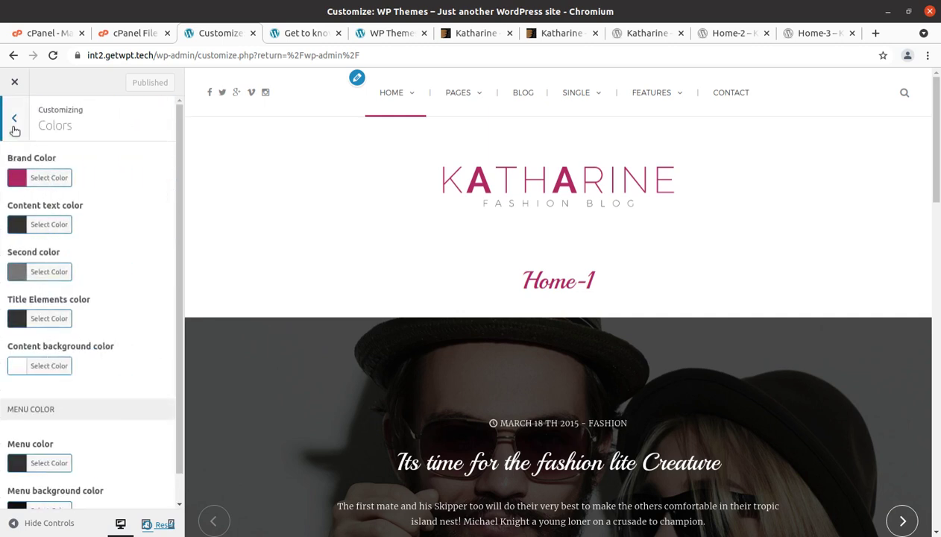
{"action": "scroll", "coordinate": [56, 345], "scroll_direction": "down", "scroll_amount": 2}
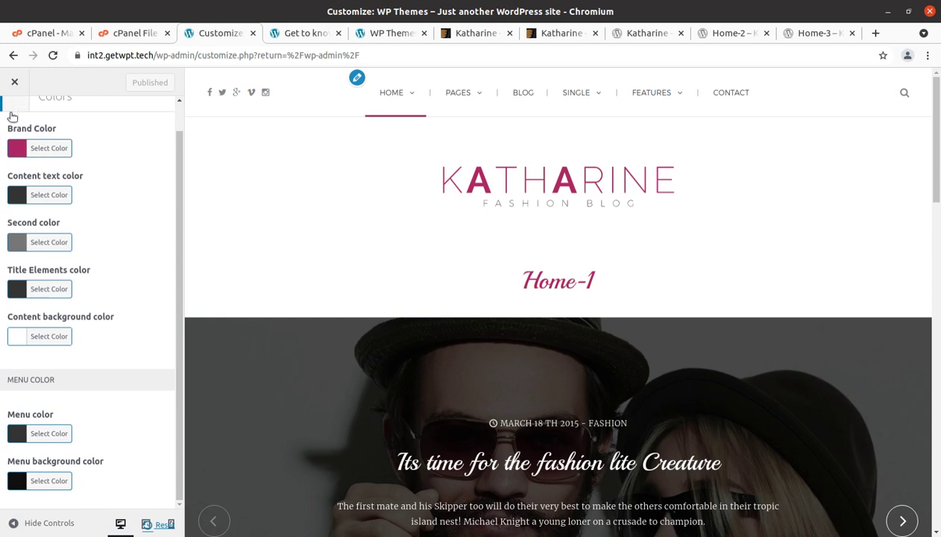
{"action": "scroll", "coordinate": [6, 127], "scroll_direction": "up", "scroll_amount": 2}
{"action": "left_click", "coordinate": [16, 125]}
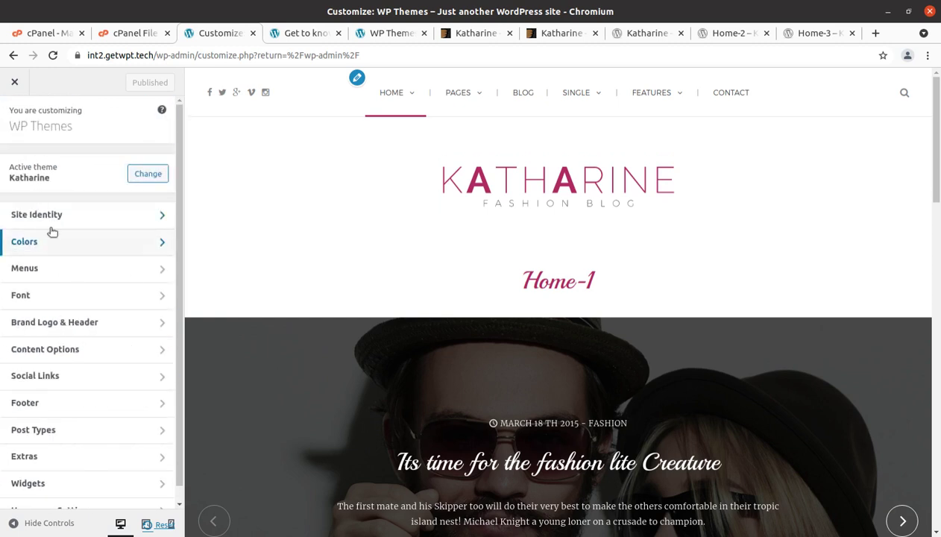
Look over the Menus and Font settings of the theme
{"action": "left_click", "coordinate": [59, 270]}
{"action": "left_click", "coordinate": [23, 125]}
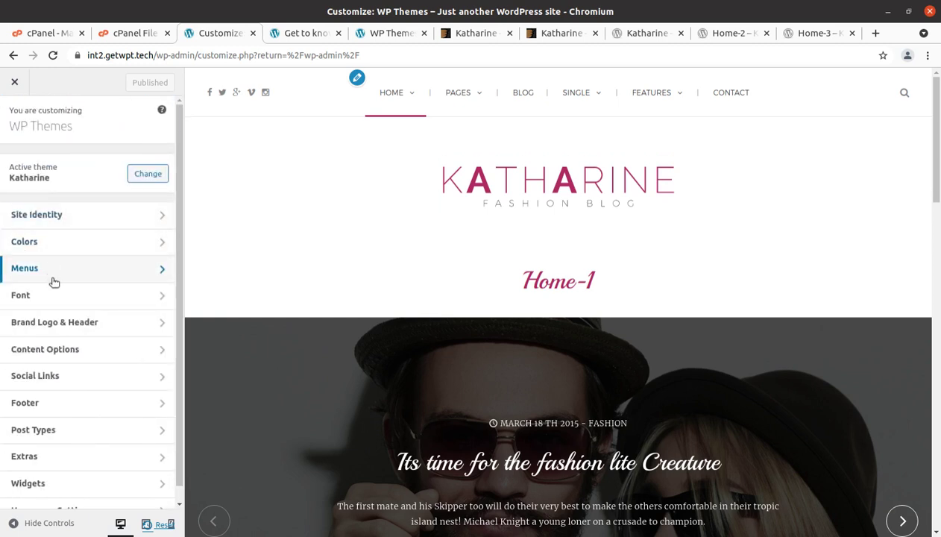
{"action": "left_click", "coordinate": [57, 297]}
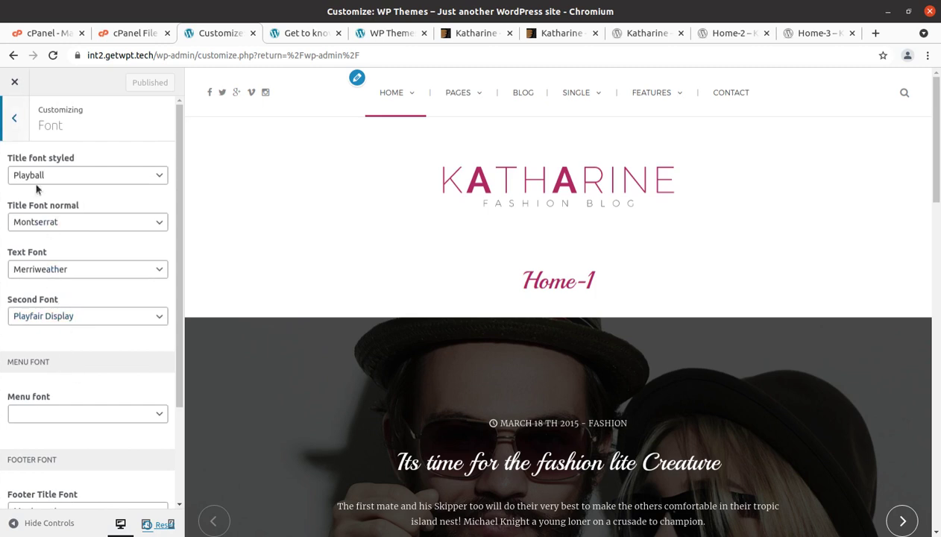
{"action": "left_click", "coordinate": [15, 126]}
Check the Homepage Settings for the homepage display option and the assigned pages
{"action": "scroll", "coordinate": [41, 395], "scroll_direction": "down", "scroll_amount": 1}
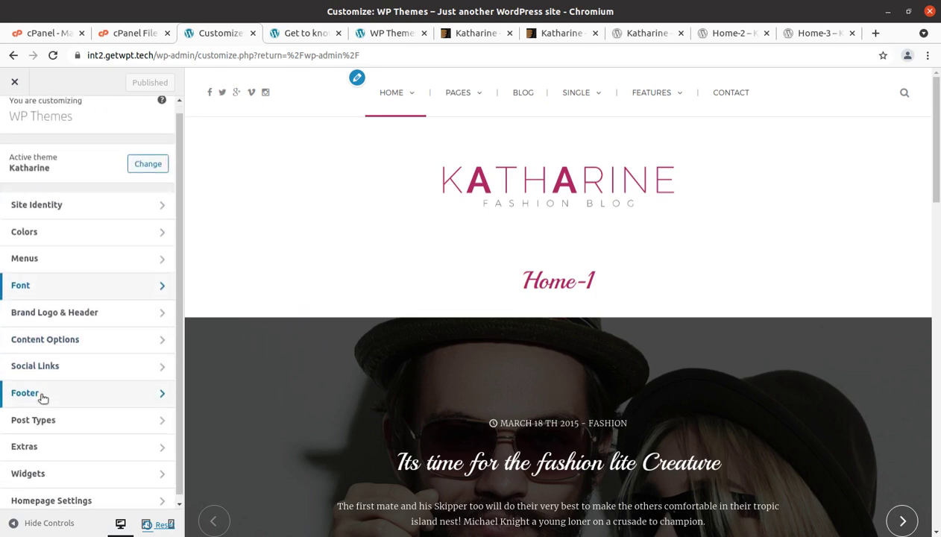
{"action": "left_click", "coordinate": [63, 496]}
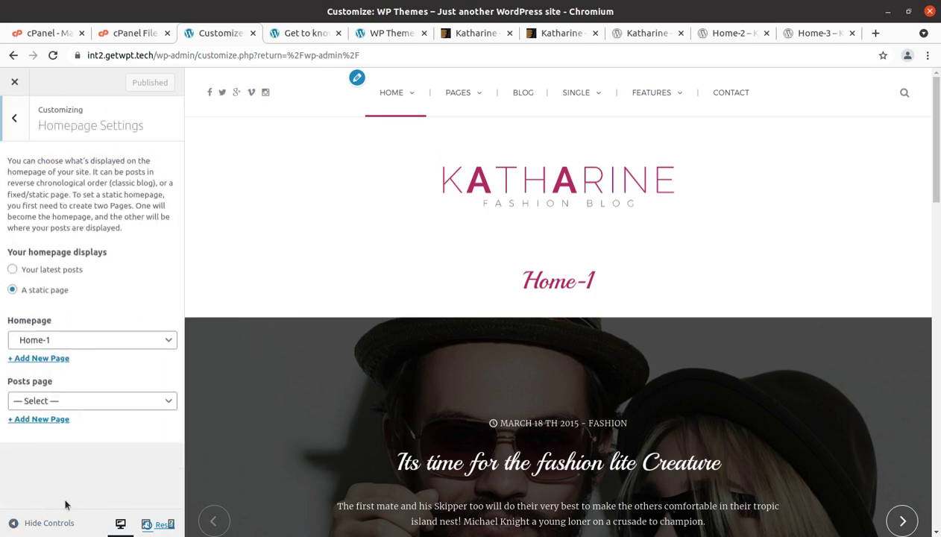
{"action": "left_click", "coordinate": [14, 121]}
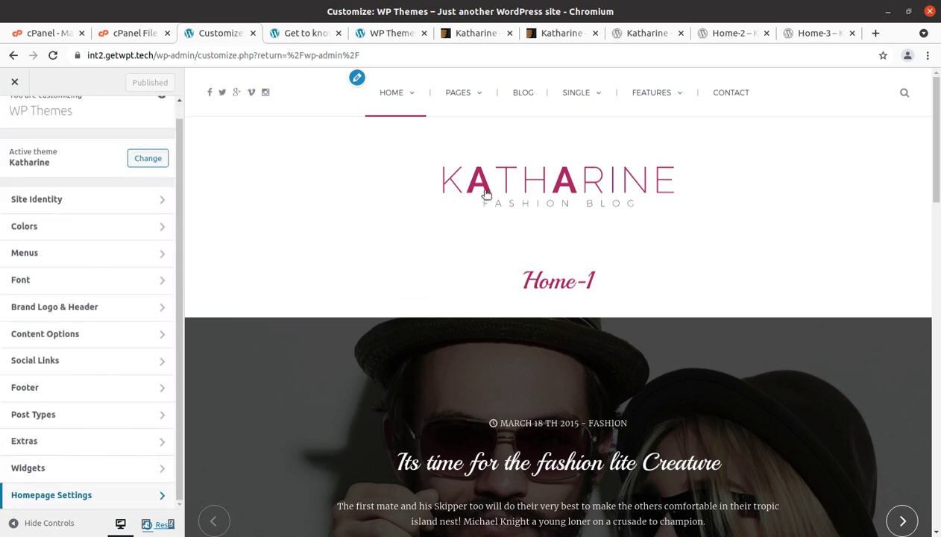
View the menu location assignments from the preview's navigation menu, and return to the Customizer's main sections
{"action": "left_click", "coordinate": [357, 78]}
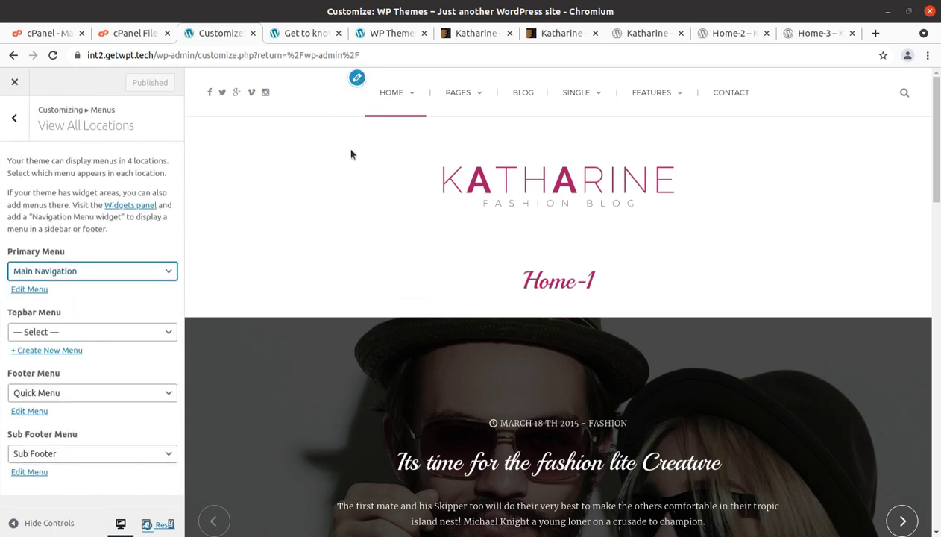
{"action": "left_click", "coordinate": [452, 197]}
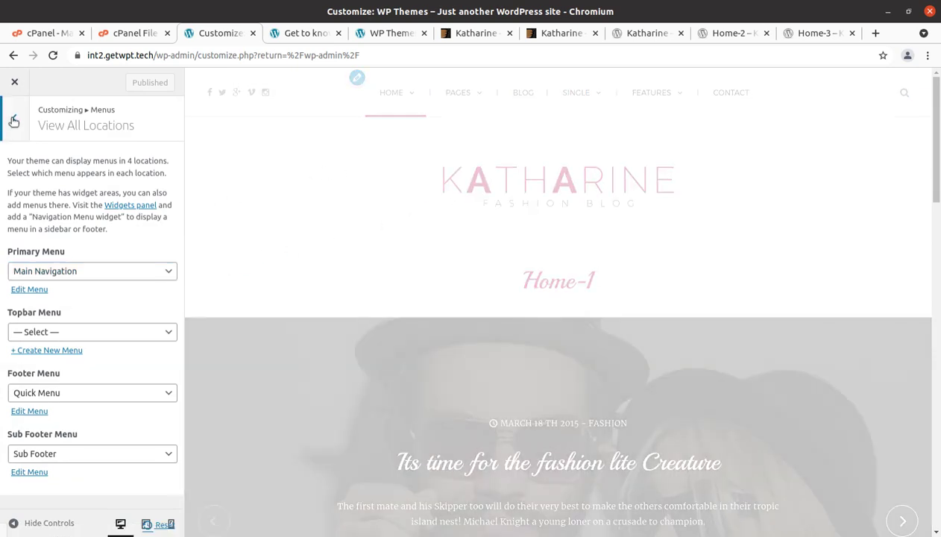
{"action": "left_click", "coordinate": [13, 121]}
{"action": "left_click", "coordinate": [13, 120]}
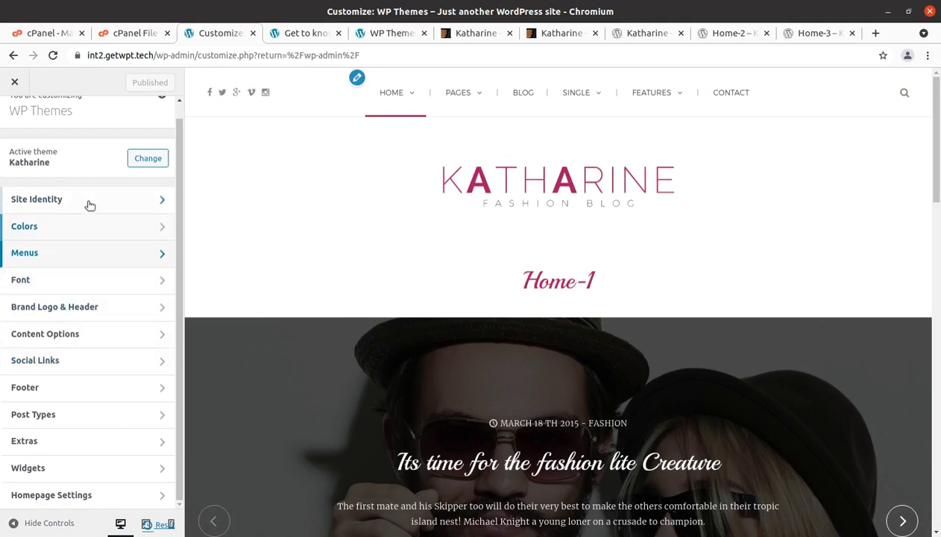
Recheck the Site Identity settings and open the Brand Logo & Header settings
{"action": "left_click", "coordinate": [90, 205]}
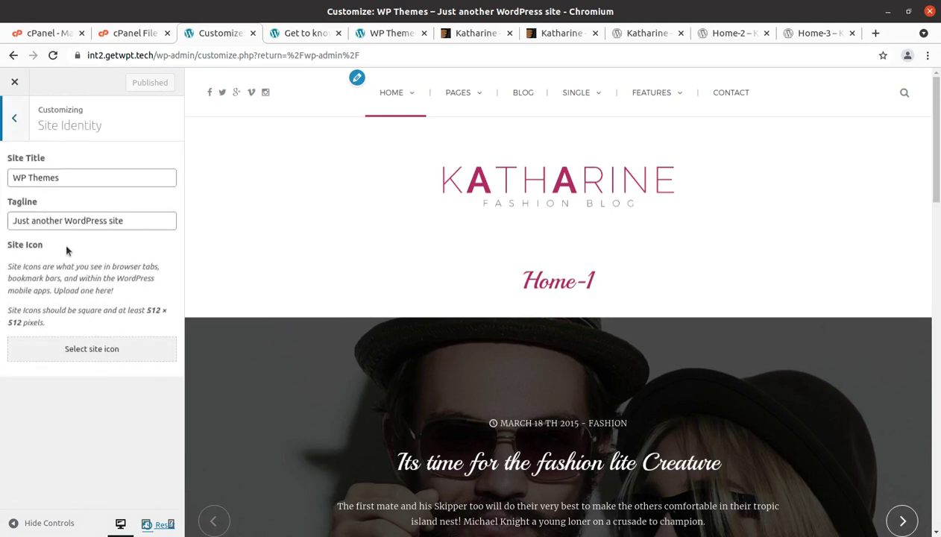
{"action": "key", "text": "Escape"}
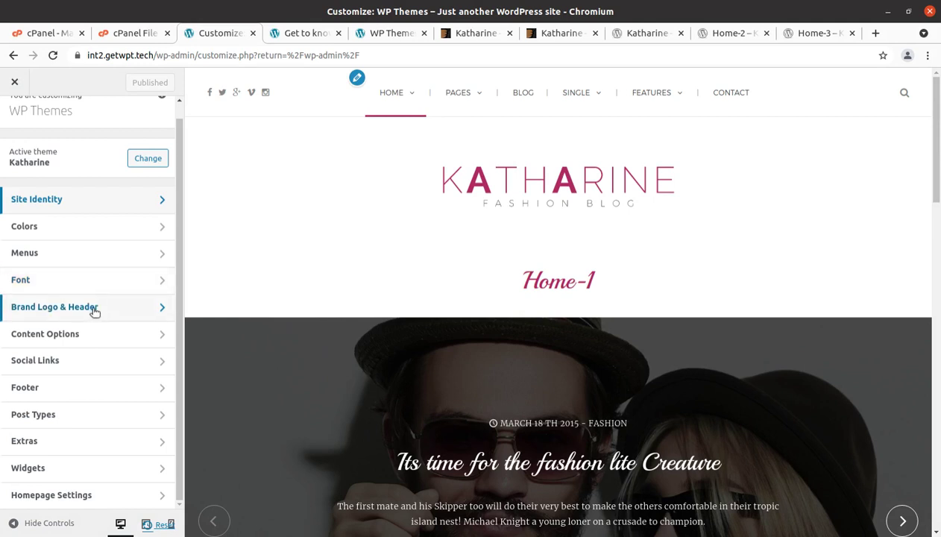
{"action": "left_click", "coordinate": [95, 310]}
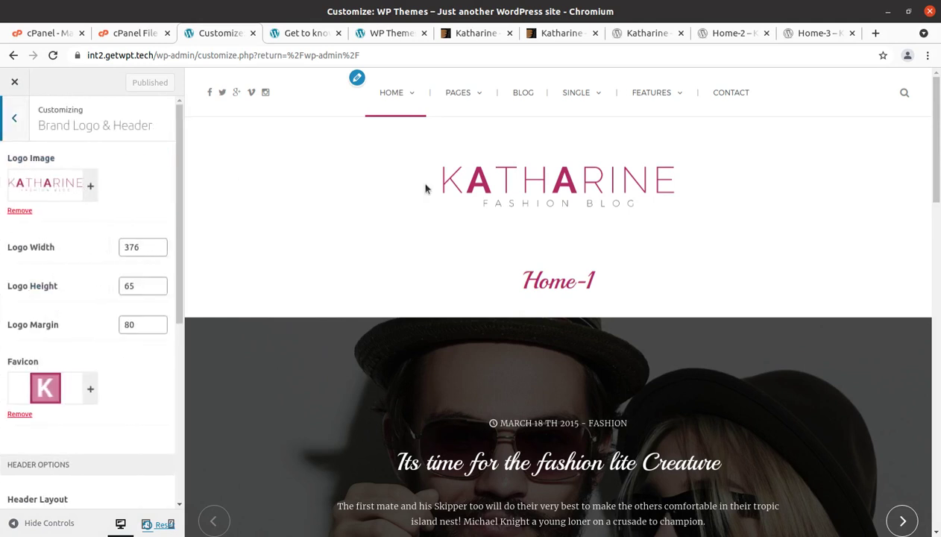